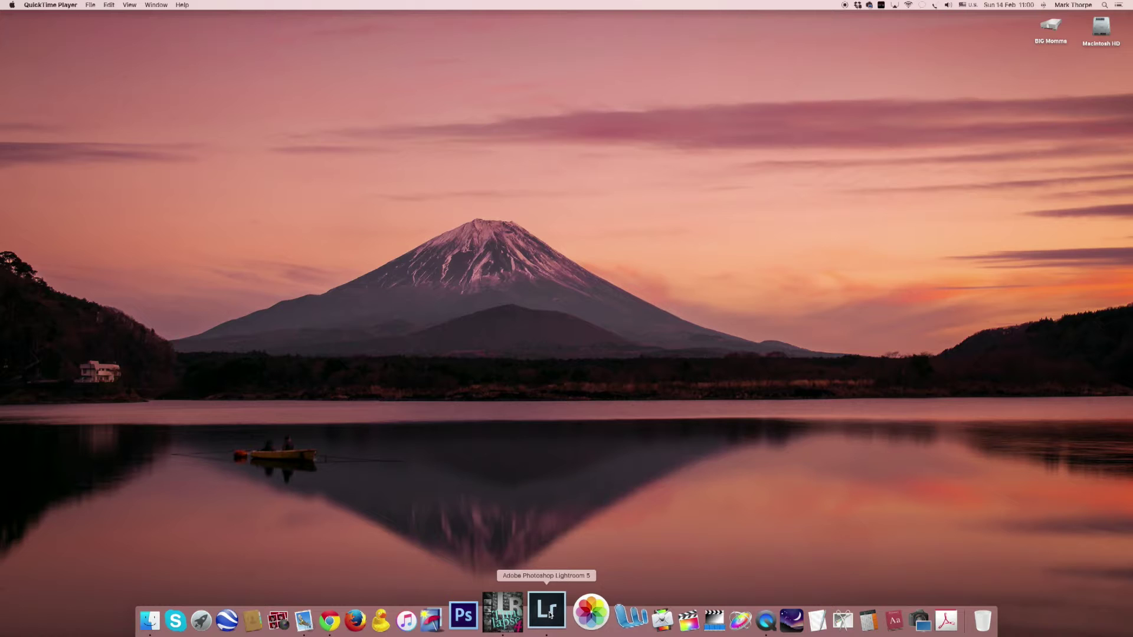
# Step: With Lightroom opened first, switch to LRTimelapse and load the Kawasaki X Crossing sequence from Pictures/Timelapse Renders
pyautogui.click(549, 613)
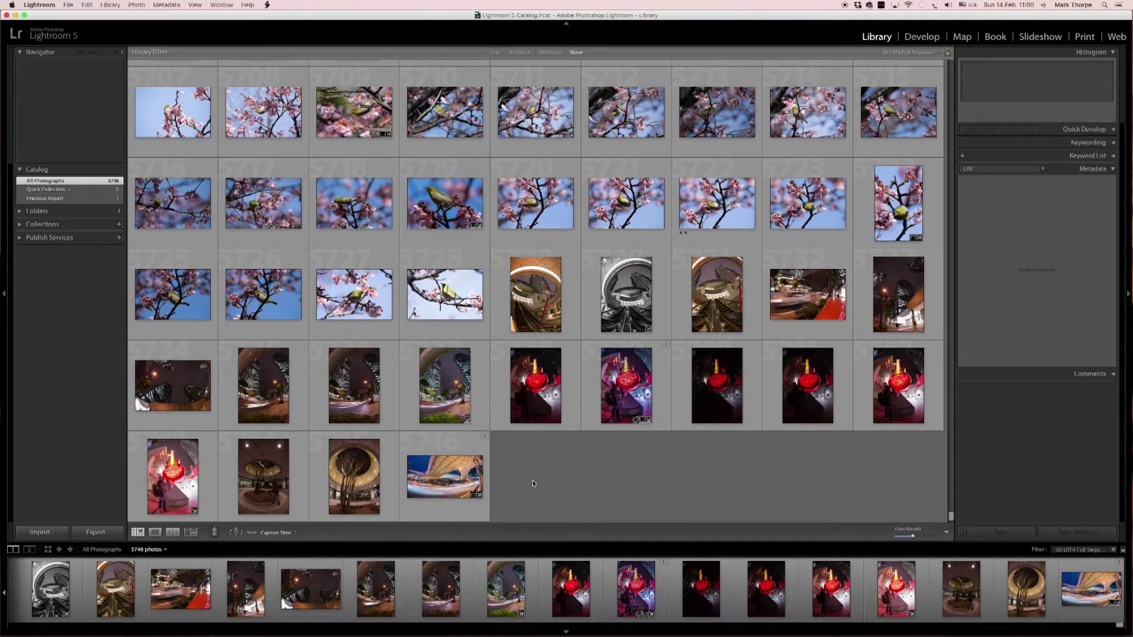
pyautogui.click(527, 611)
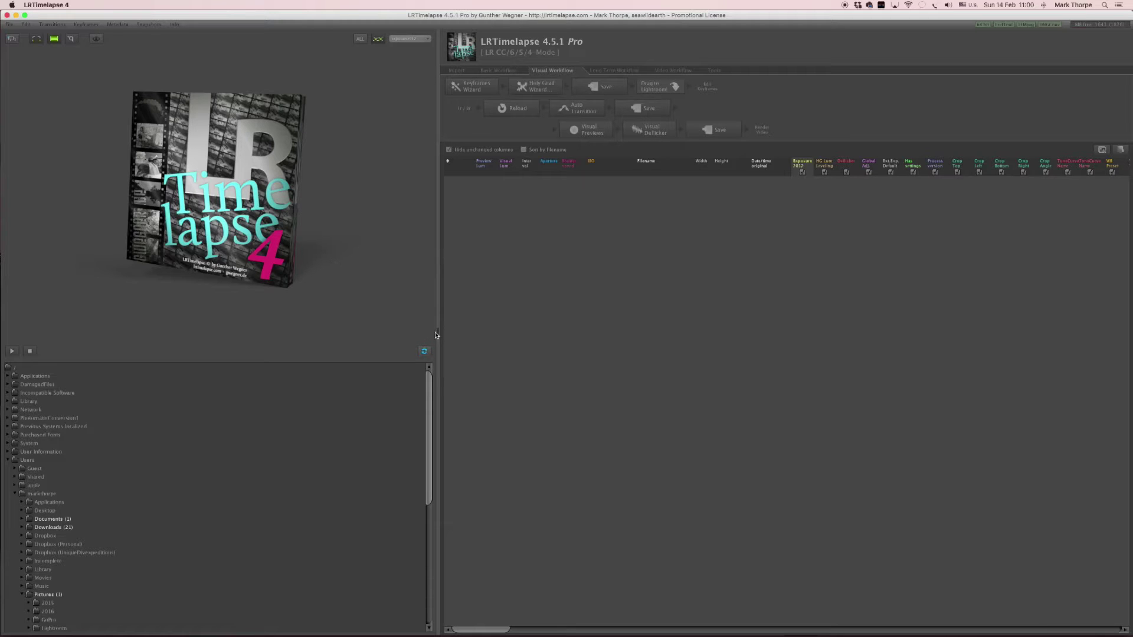
pyautogui.moveTo(438, 332); pyautogui.dragTo(459, 332)
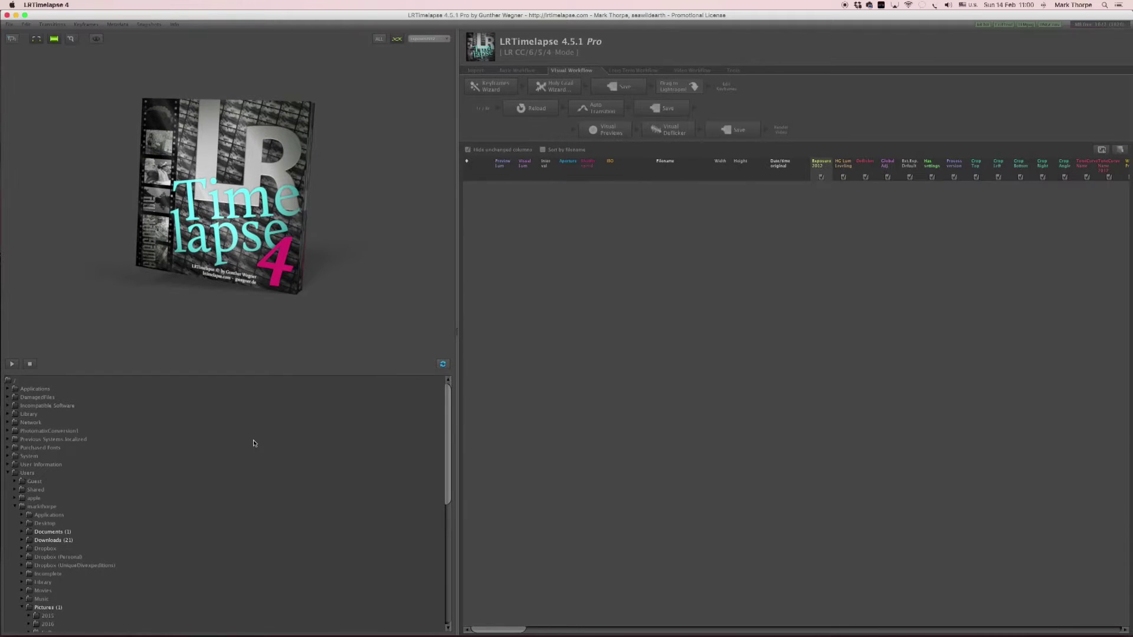
pyautogui.scroll(-5, 252, 446)
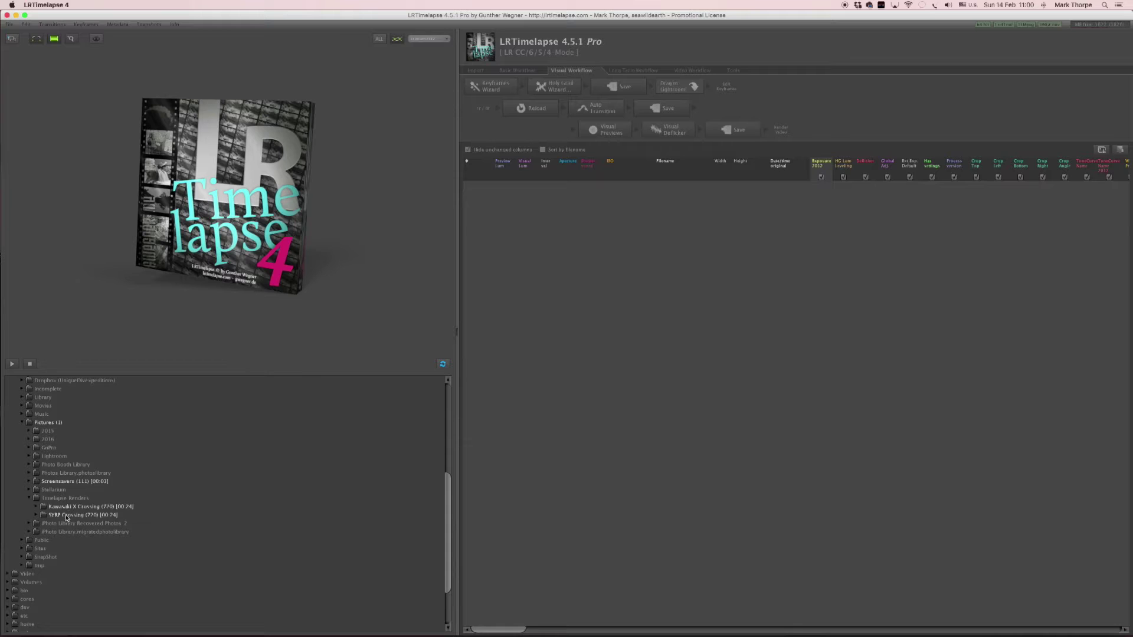
pyautogui.click(82, 509)
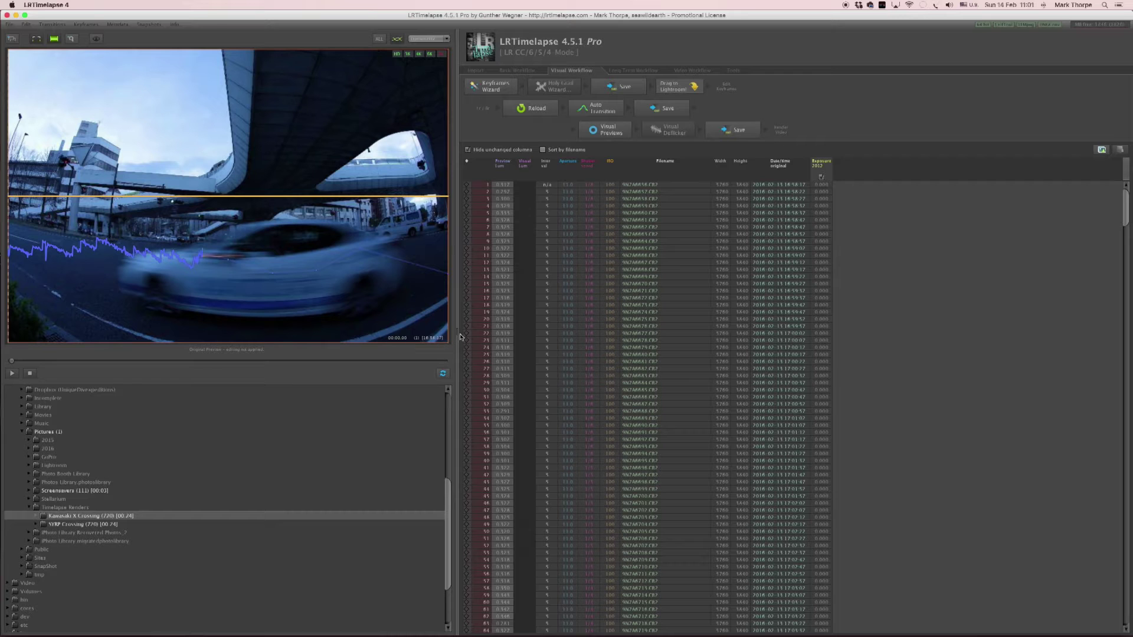
# Step: Play the original sequence in an enlarged preview, and reduce the preview area again for working on the frame list
pyautogui.moveTo(459, 335); pyautogui.dragTo(606, 335)
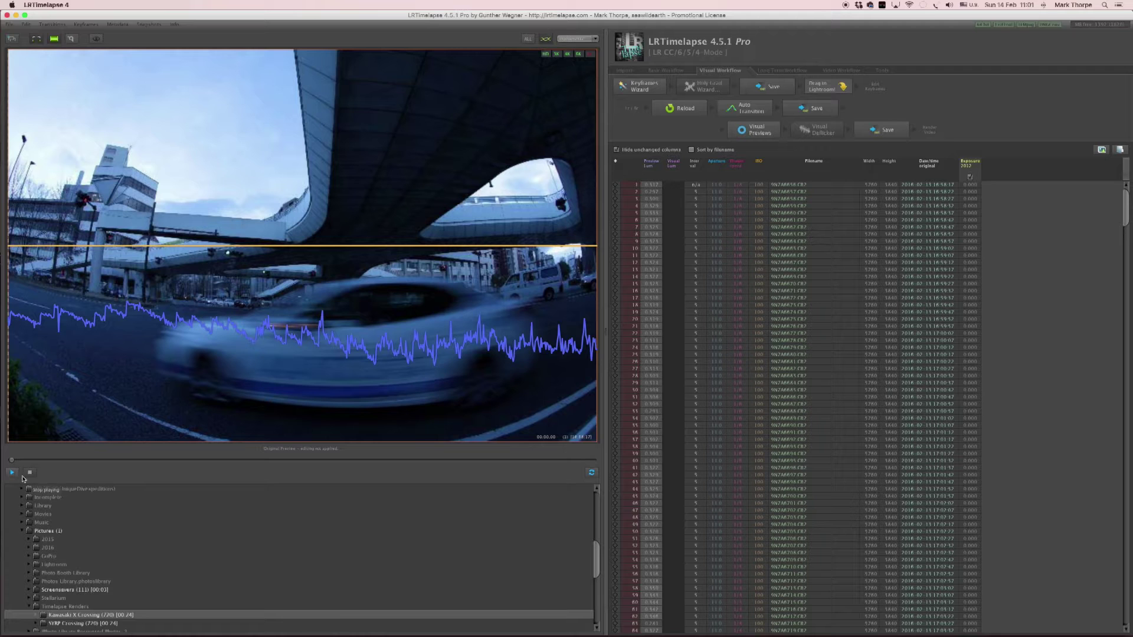
pyautogui.moveTo(605, 331); pyautogui.dragTo(701, 345)
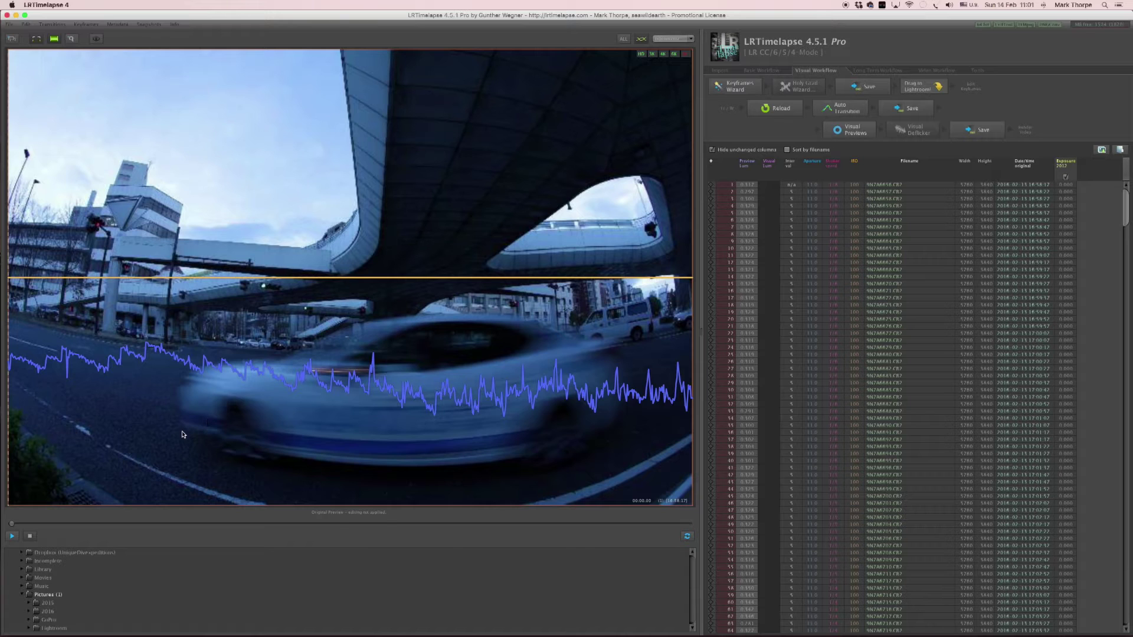
pyautogui.click(12, 536)
pyautogui.moveTo(701, 335); pyautogui.dragTo(513, 296)
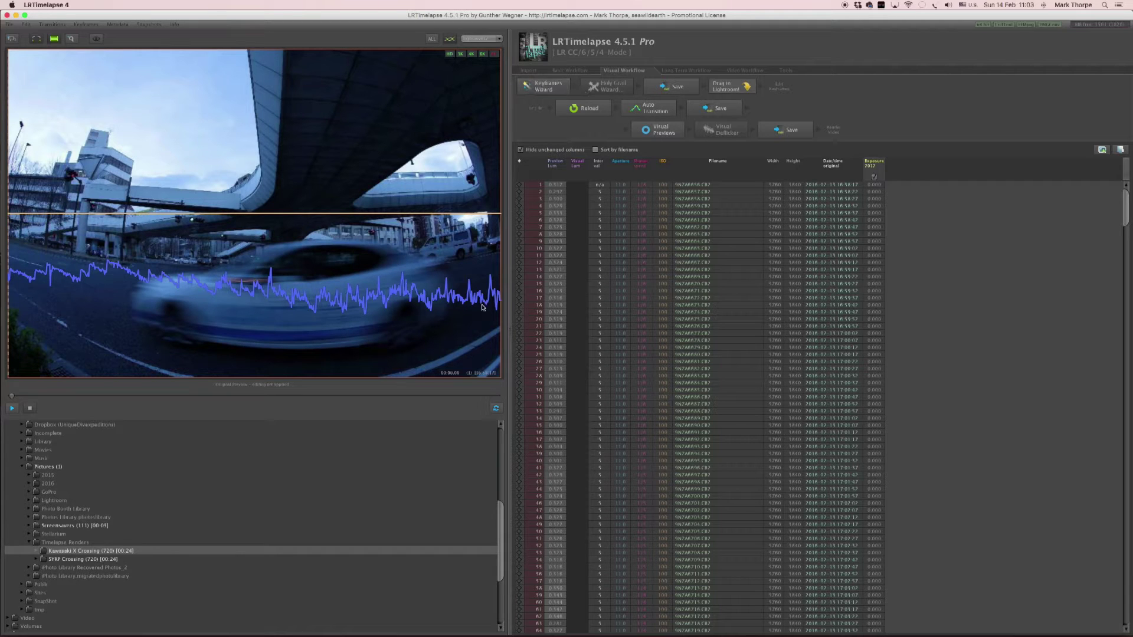
# Step: Create four evenly spaced keyframes across the sequence with the Keyframes Wizard
pyautogui.click(542, 89)
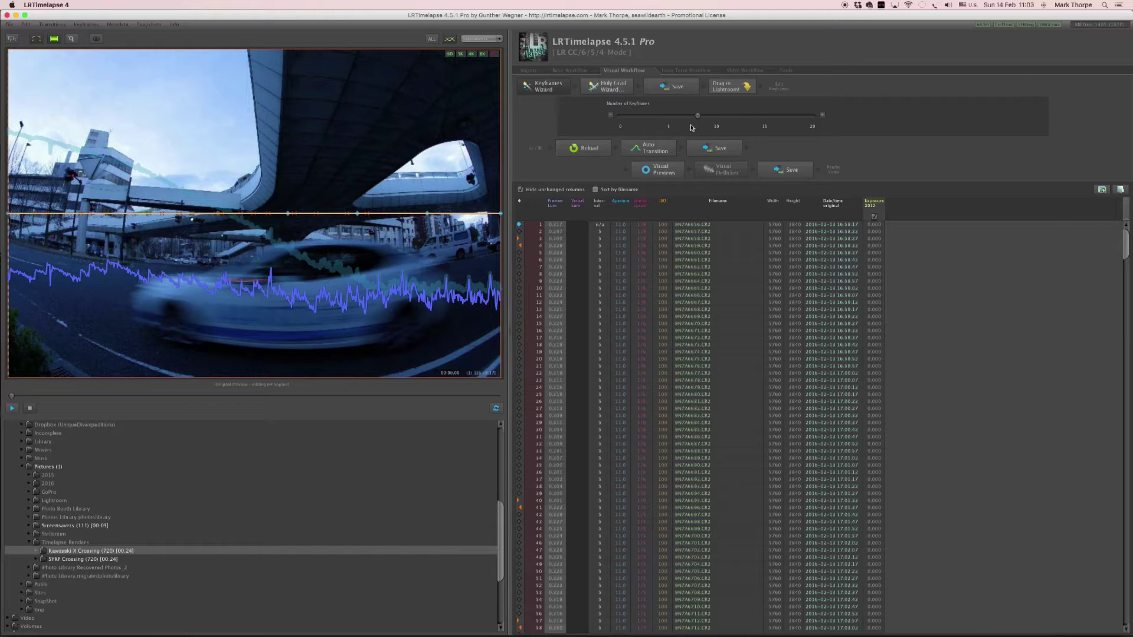
pyautogui.moveTo(698, 118); pyautogui.dragTo(664, 121)
pyautogui.click(545, 86)
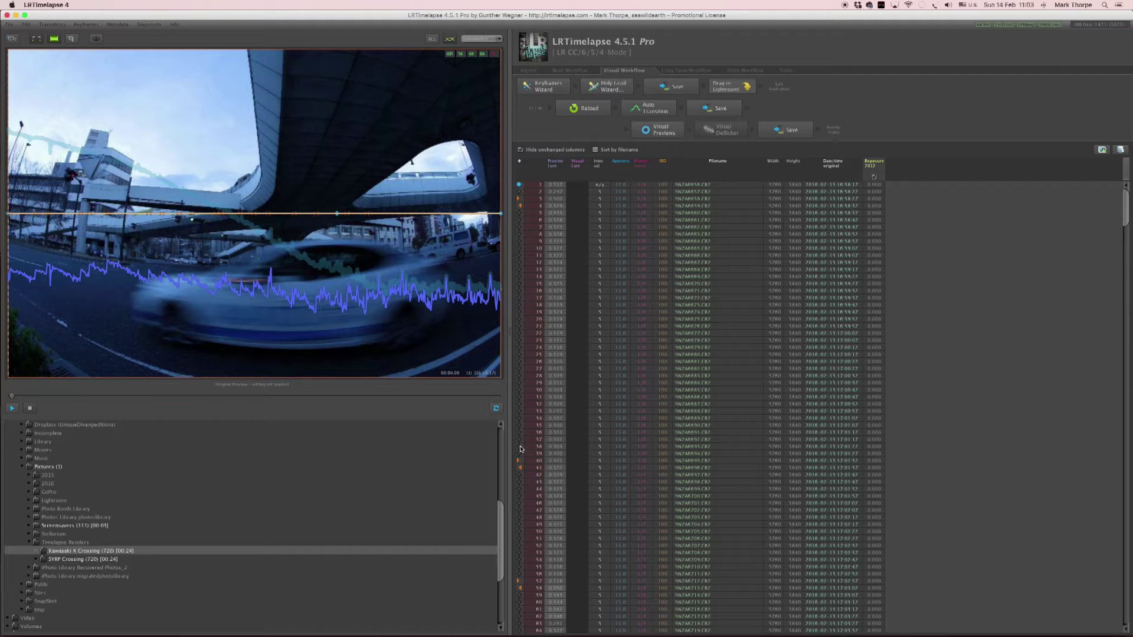
# Step: Check the first keyframe in the frame list and compare frames 235 and 241 around the second keyframe
pyautogui.scroll(9, 556, 273)
pyautogui.click(520, 185)
pyautogui.scroll(-20, 536, 270)
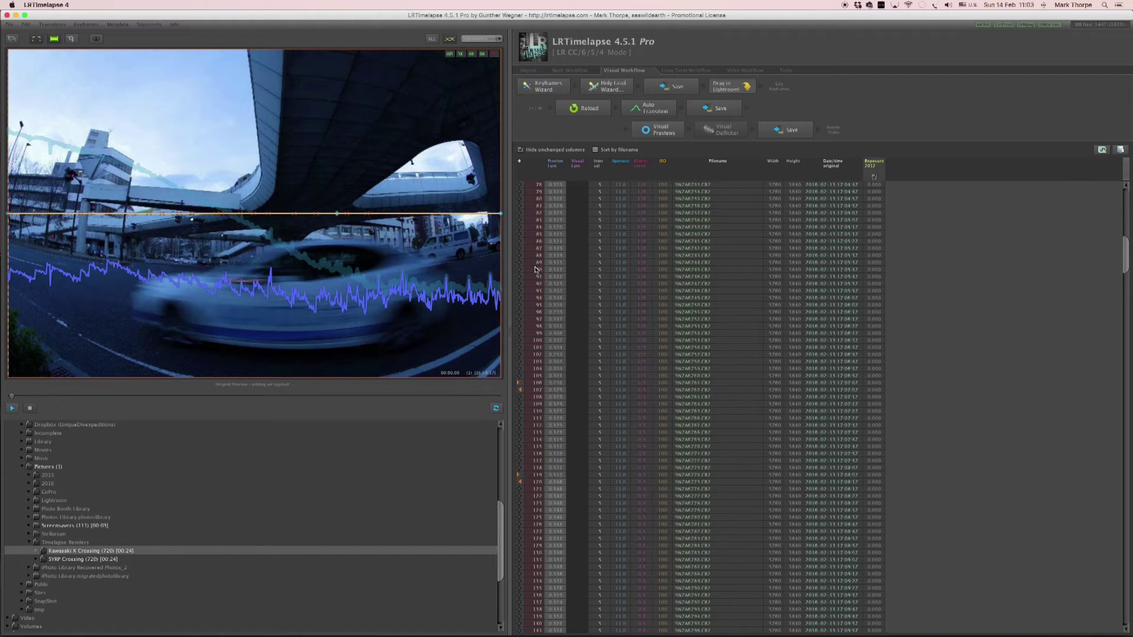
pyautogui.scroll(-20, 536, 269)
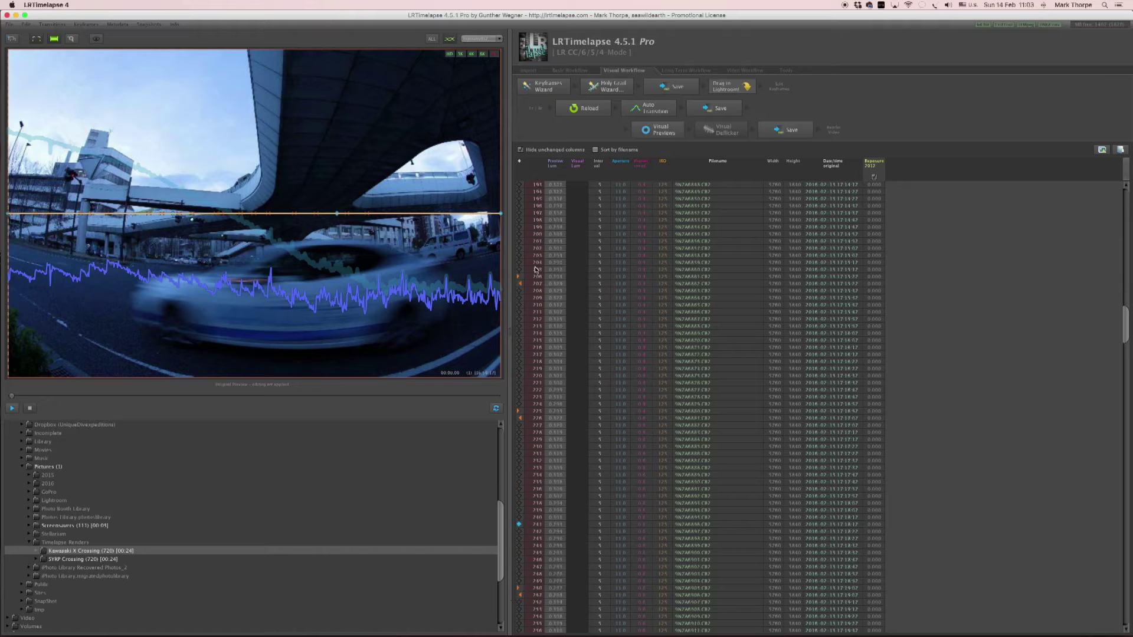
pyautogui.scroll(-2, 536, 270)
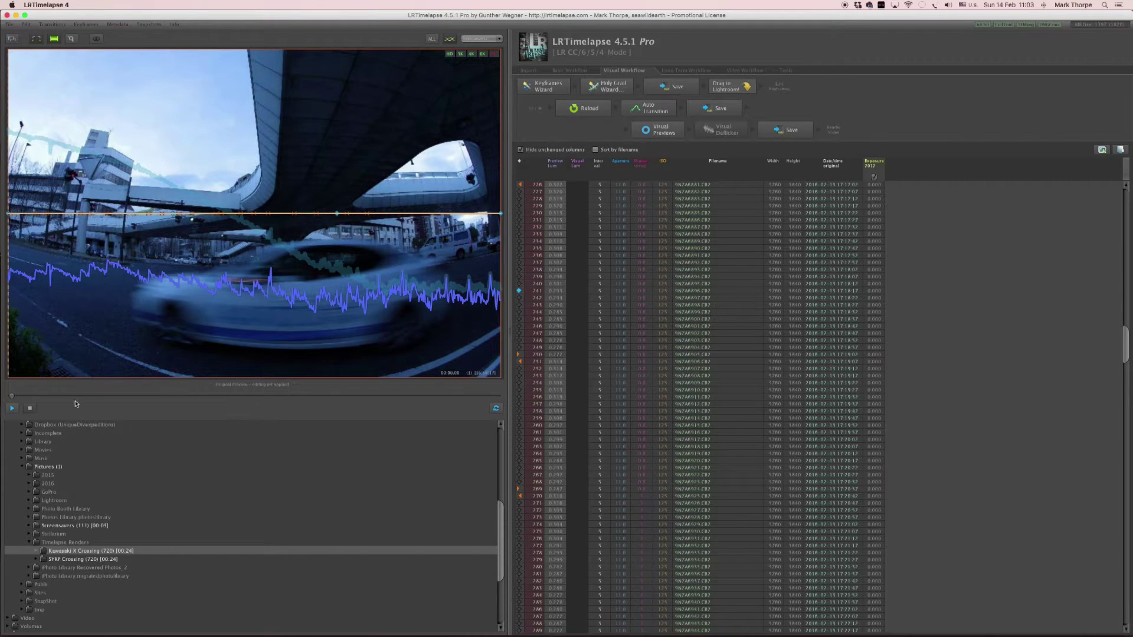
pyautogui.click(173, 396)
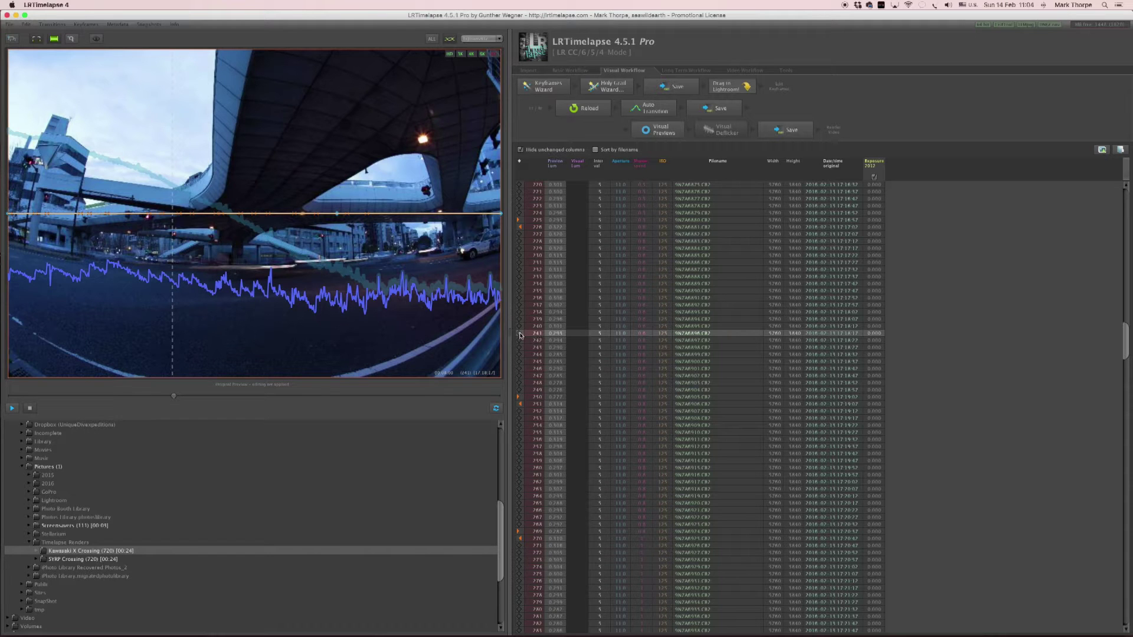
pyautogui.click(520, 292)
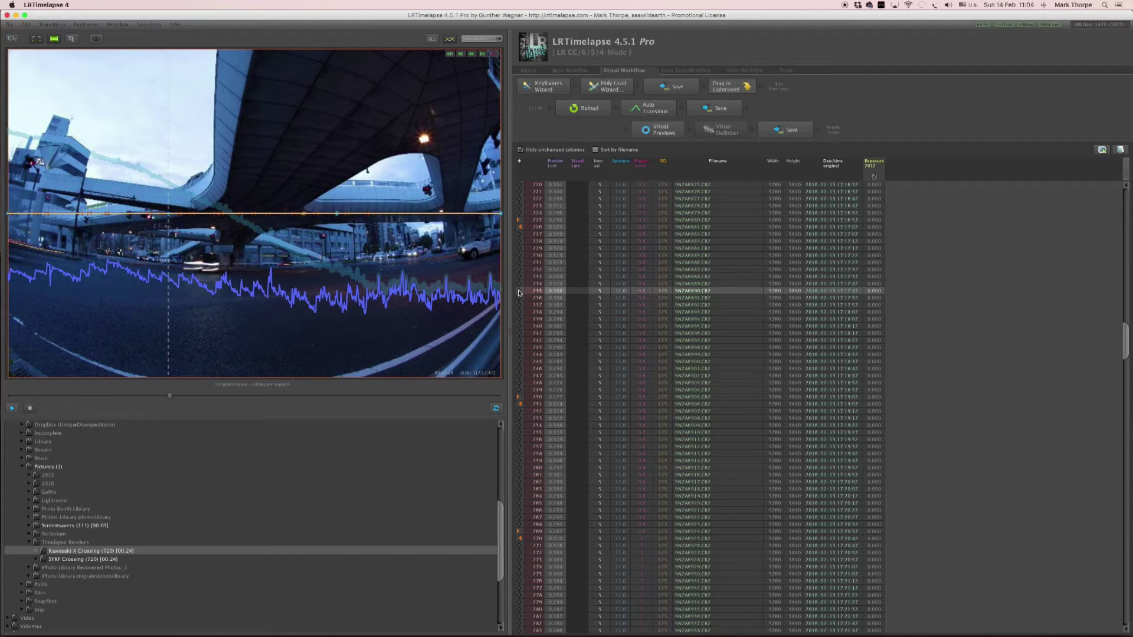
pyautogui.click(521, 334)
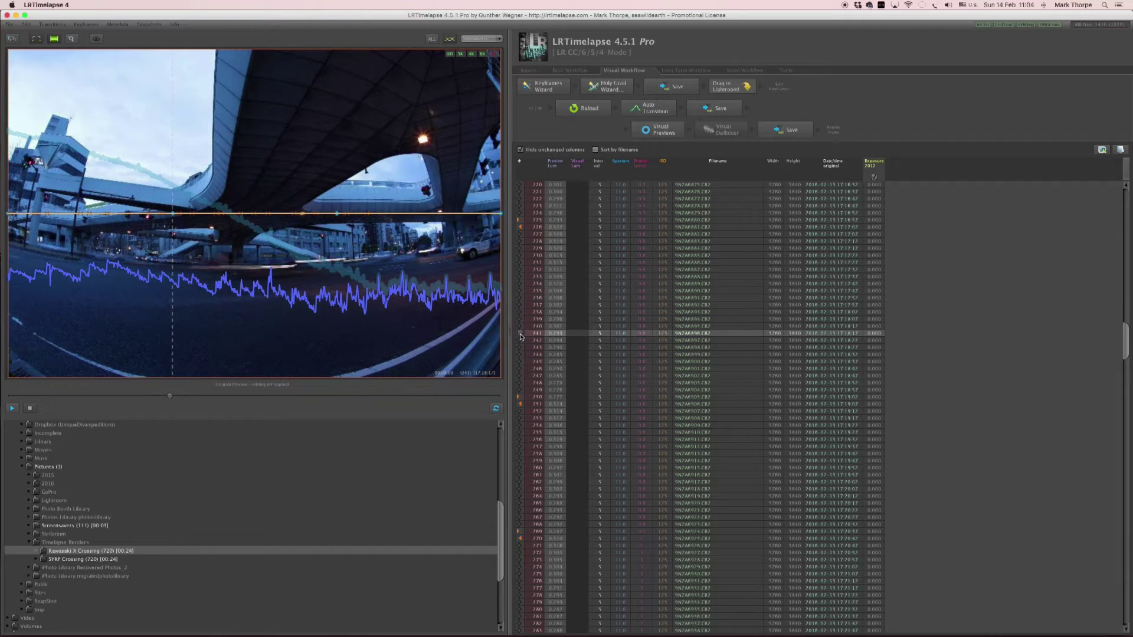
pyautogui.click(520, 334)
# Step: Examine the third keyframe at frame 481 and the camera adjustment markers in the frames following it
pyautogui.scroll(-20, 565, 384)
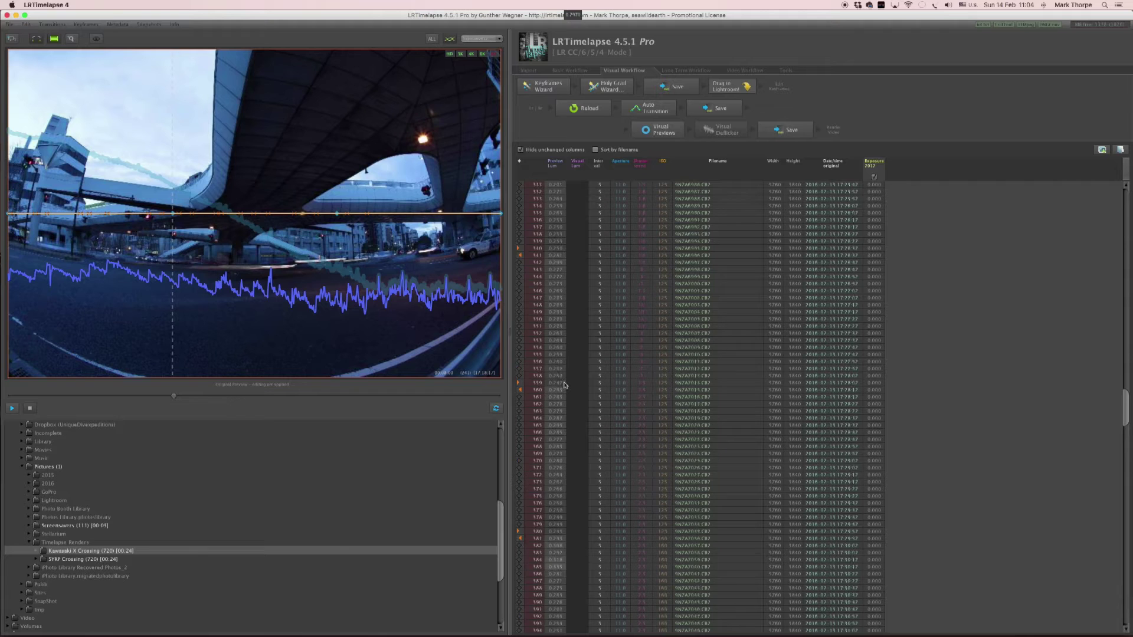
pyautogui.scroll(-15, 565, 385)
pyautogui.click(520, 304)
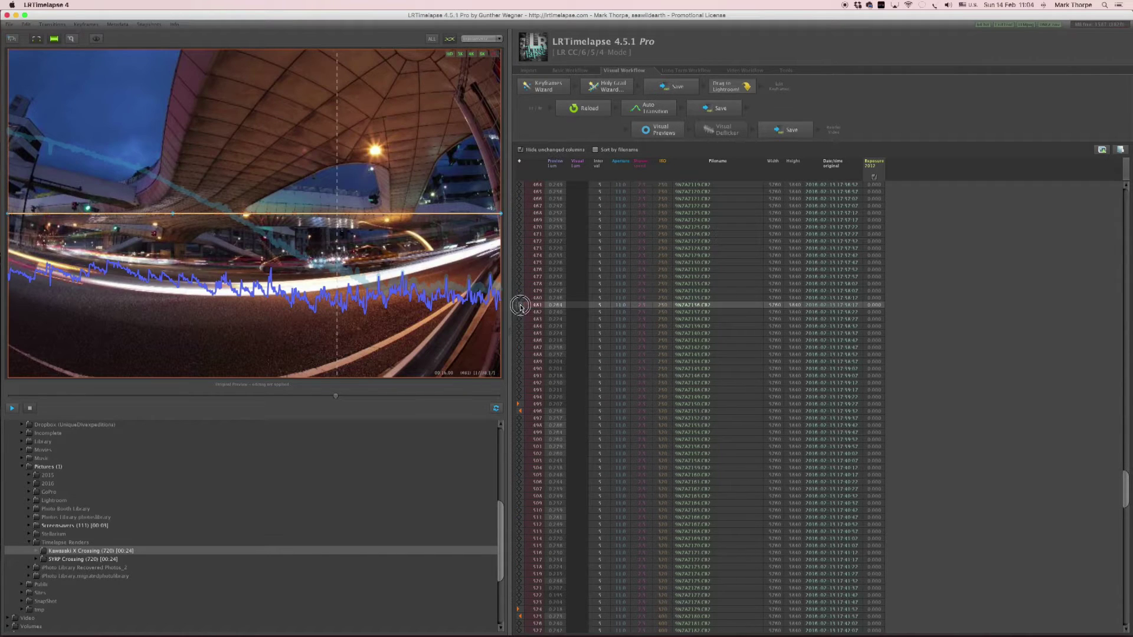
pyautogui.click(520, 305)
pyautogui.scroll(-2, 565, 340)
pyautogui.scroll(-5, 565, 341)
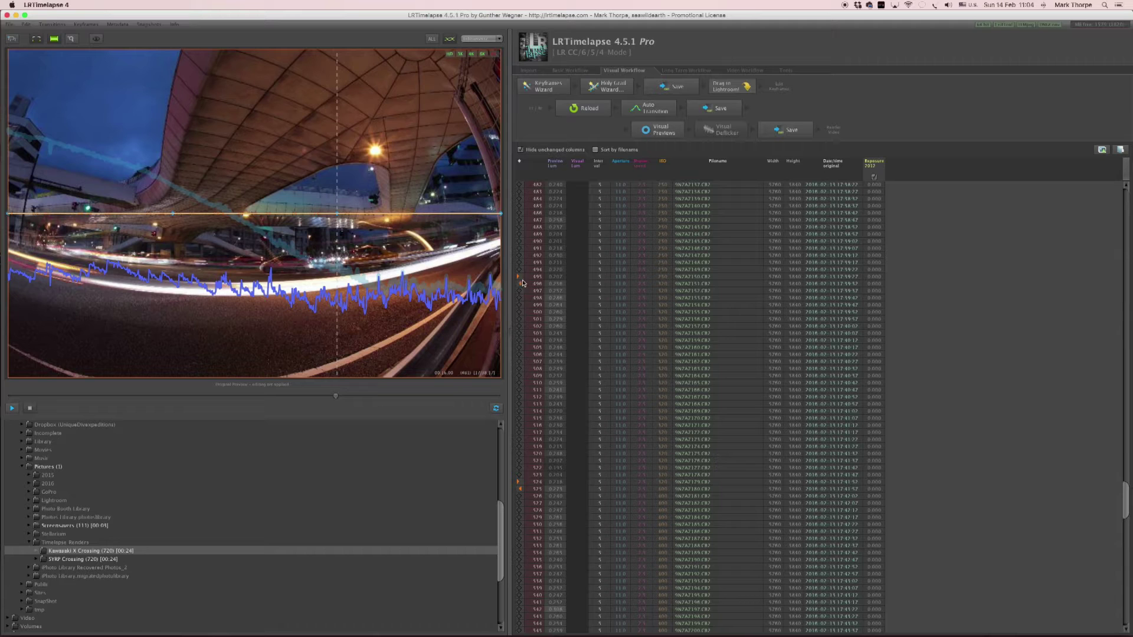
pyautogui.scroll(5, 523, 284)
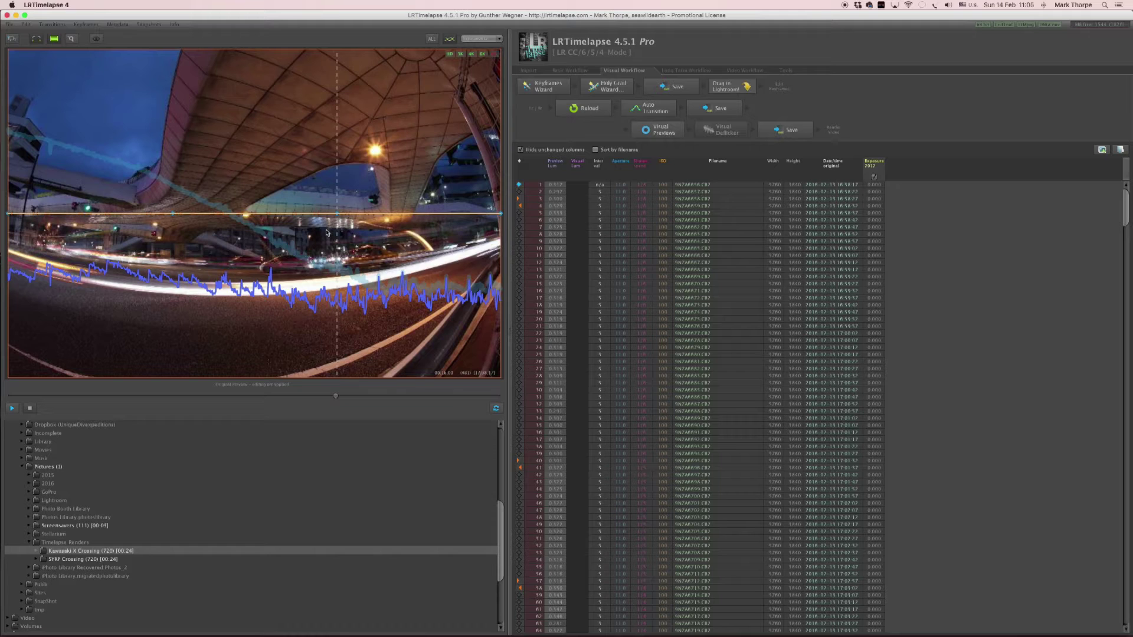
# Step: Level the exposure jumps with the Holy Grail Wizard, slightly lowering the offset and rotation of the curve, and save the metadata
pyautogui.click(611, 88)
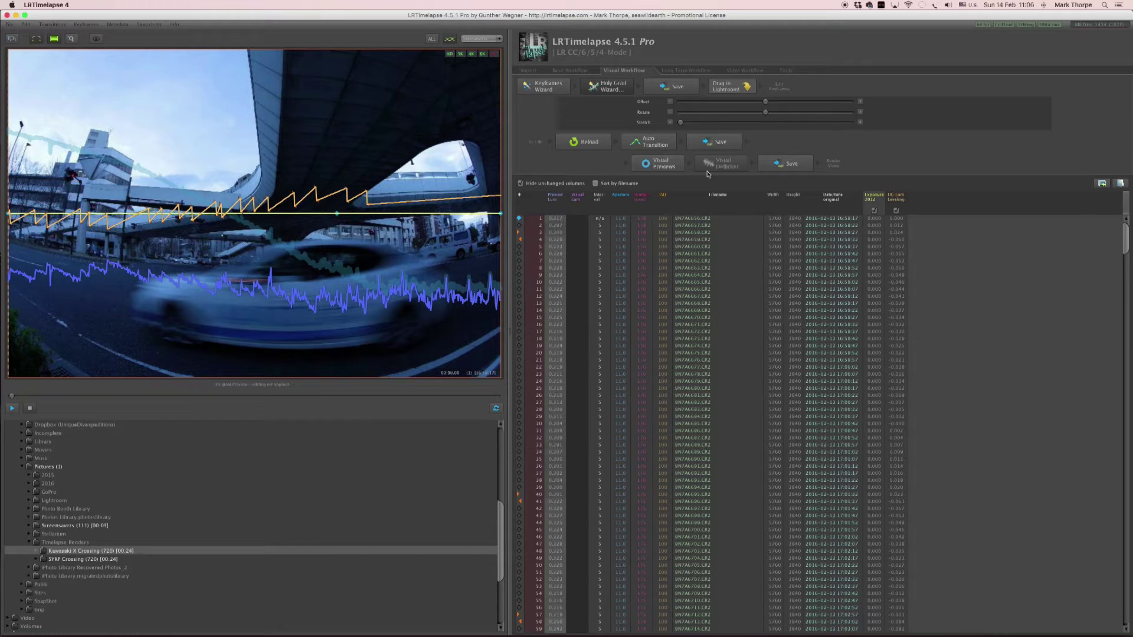
pyautogui.moveTo(765, 103)
pyautogui.mouseDown()
pyautogui.moveTo(764, 116)
pyautogui.moveTo(763, 104)
pyautogui.mouseUp()
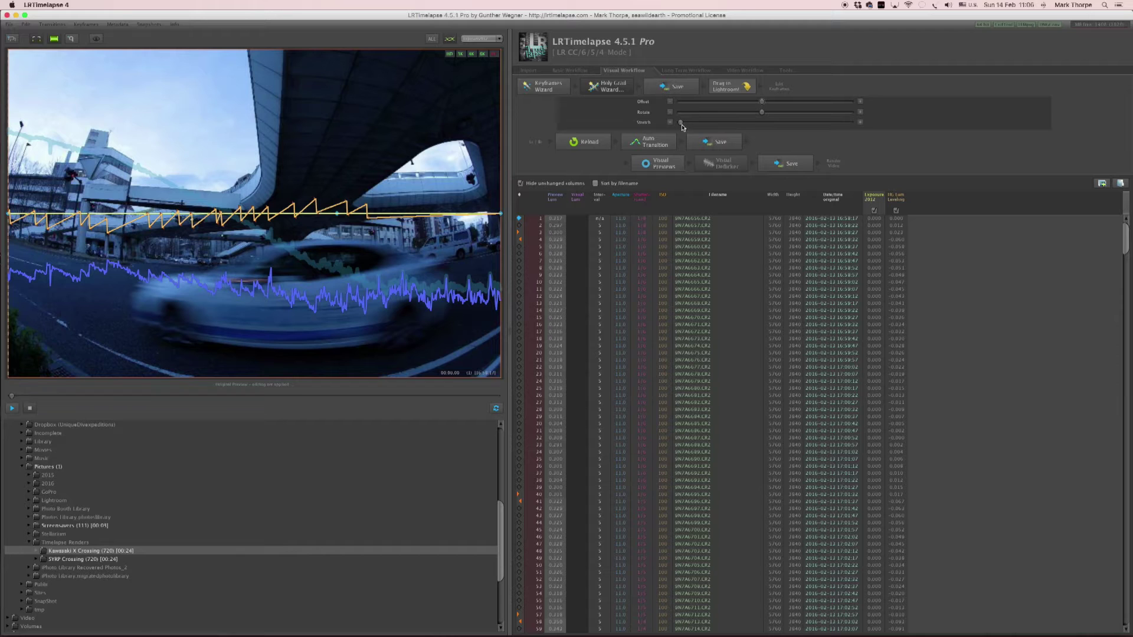
pyautogui.click(613, 87)
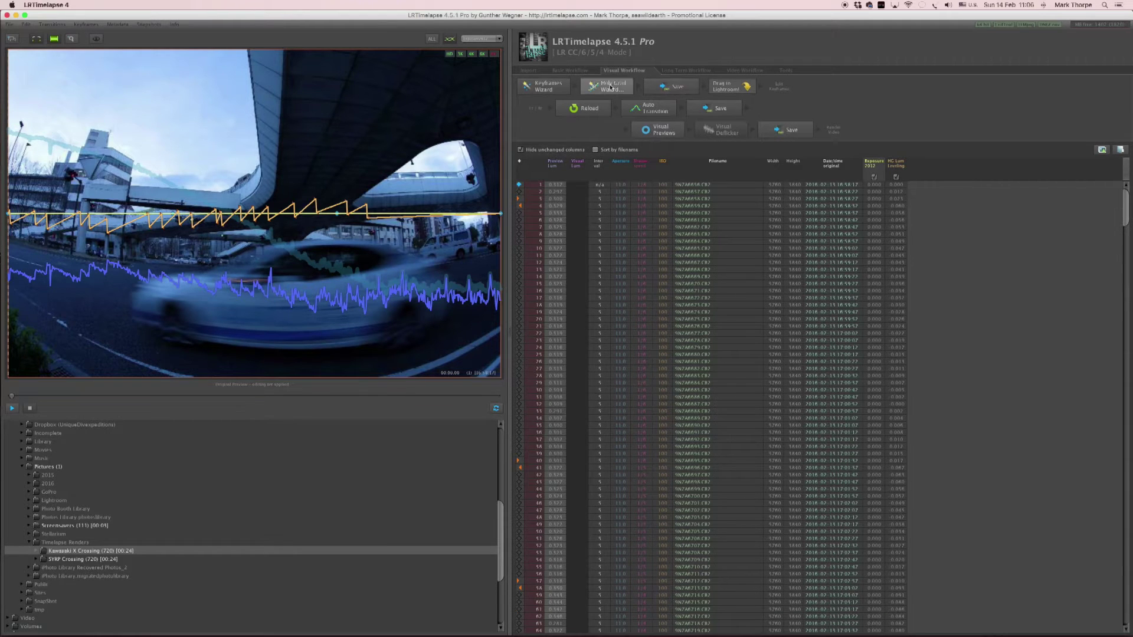
pyautogui.click(676, 87)
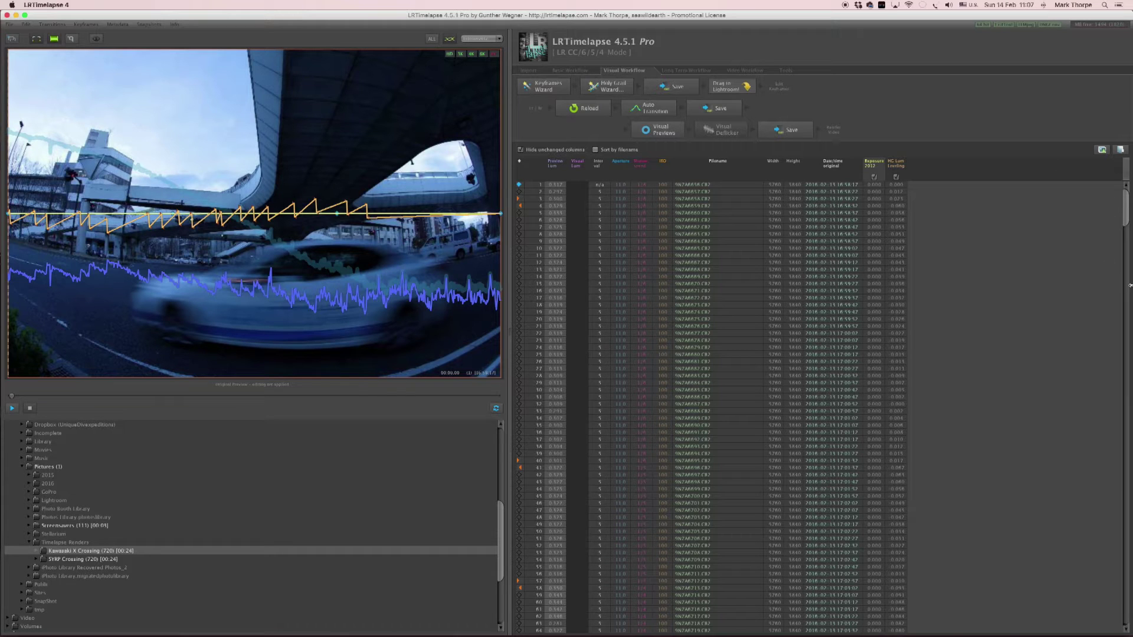
# Step: Narrow the LRTimelapse window to expose Lightroom behind it, and transfer the sequence into Lightroom's import dialog
pyautogui.moveTo(1130, 285); pyautogui.dragTo(938, 310)
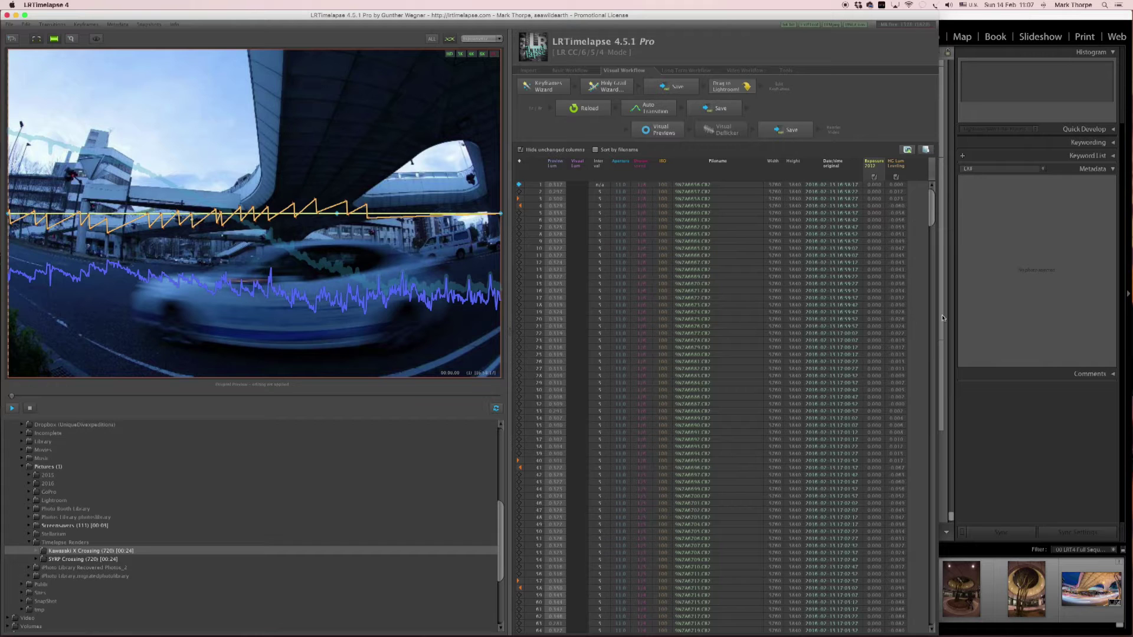
pyautogui.moveTo(938, 324); pyautogui.dragTo(858, 329)
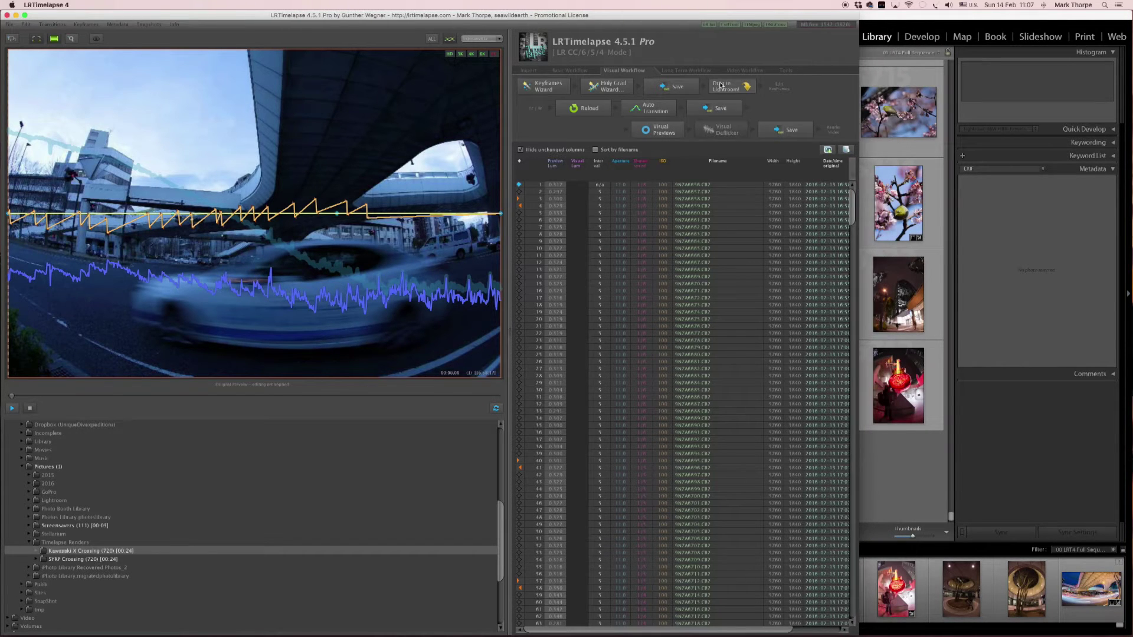
pyautogui.moveTo(718, 87); pyautogui.dragTo(878, 489)
pyautogui.click(961, 19)
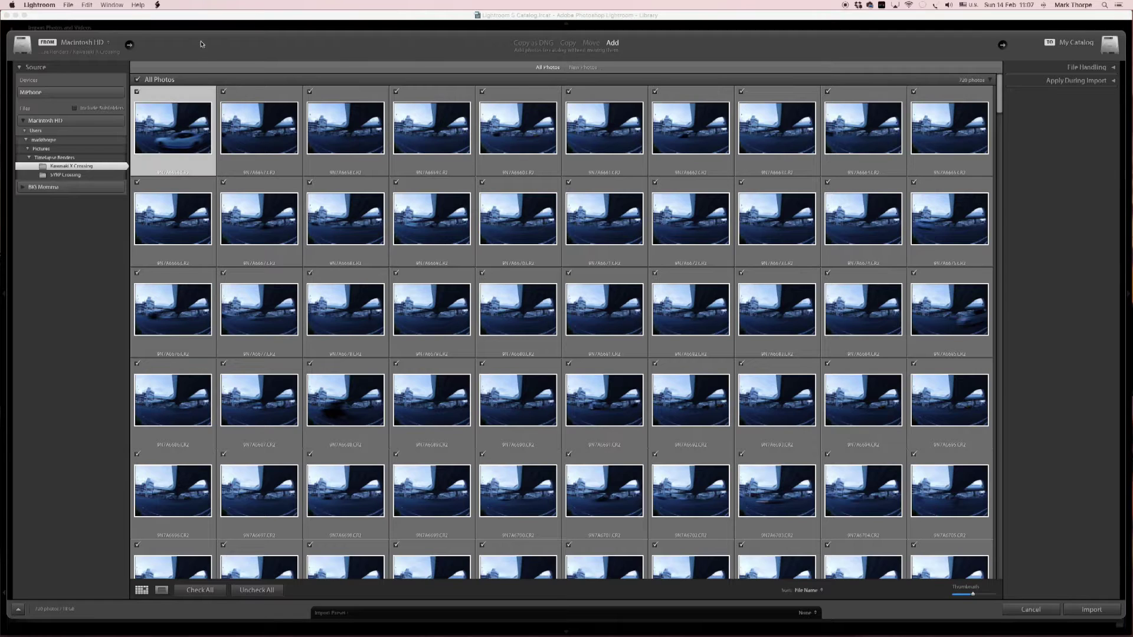
# Step: Select all photos of the Kawasaki X Crossing folder and import them into the Lightroom catalog with the Add option
pyautogui.click(86, 5)
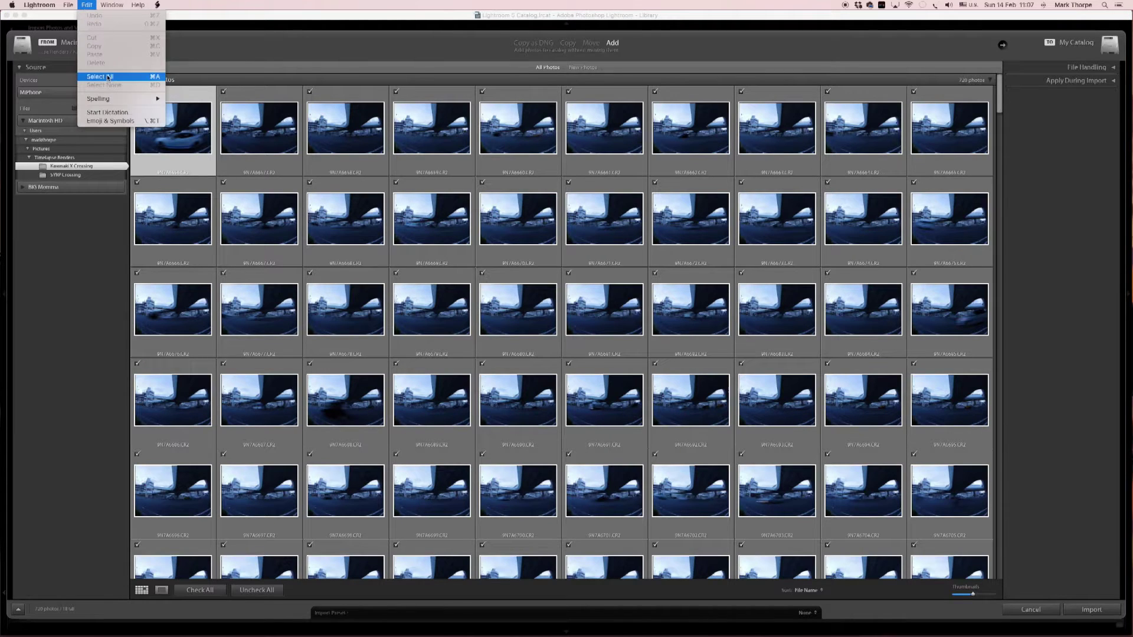
pyautogui.press('super+a')
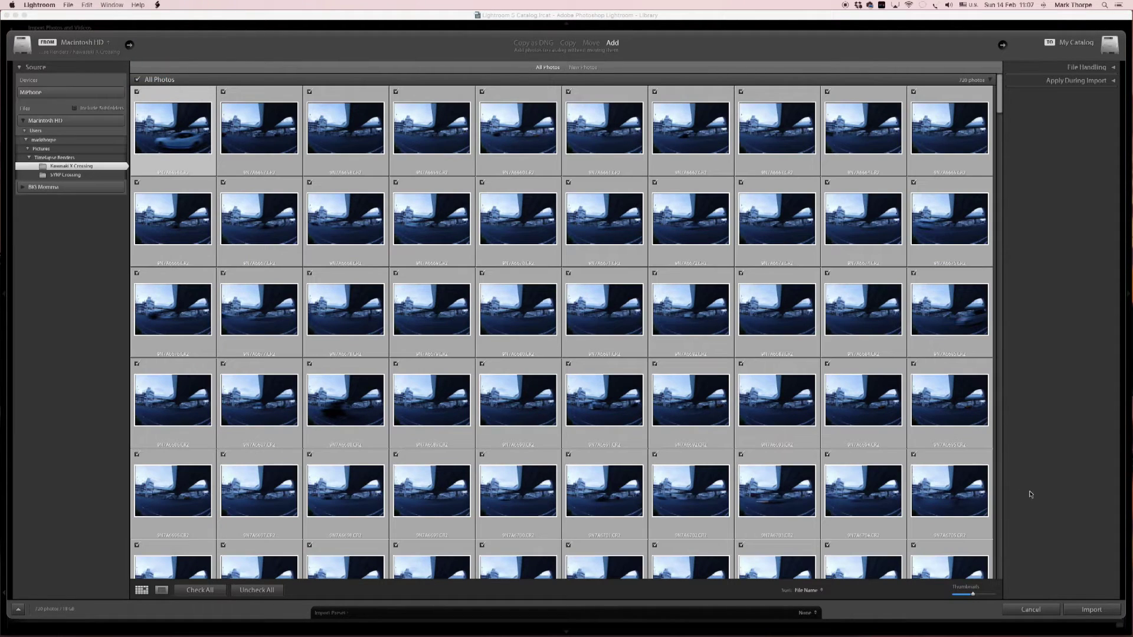
pyautogui.click(1091, 609)
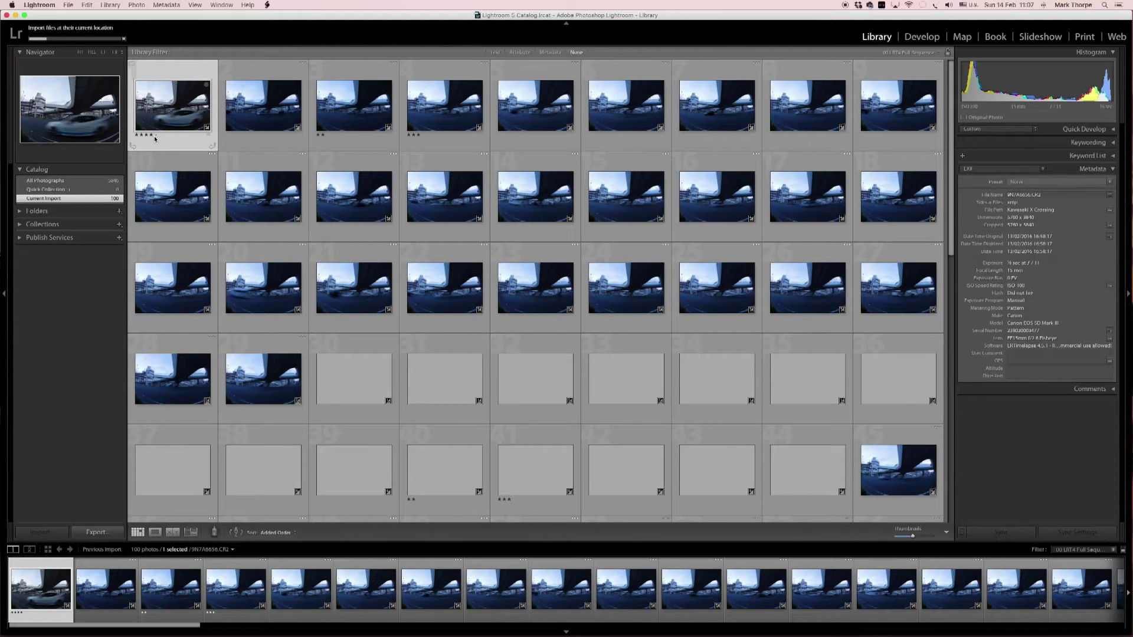
# Step: Look through the imported sequence to its last frame and filter it with the 01 LRT4 Keyframes preset
pyautogui.click(321, 135)
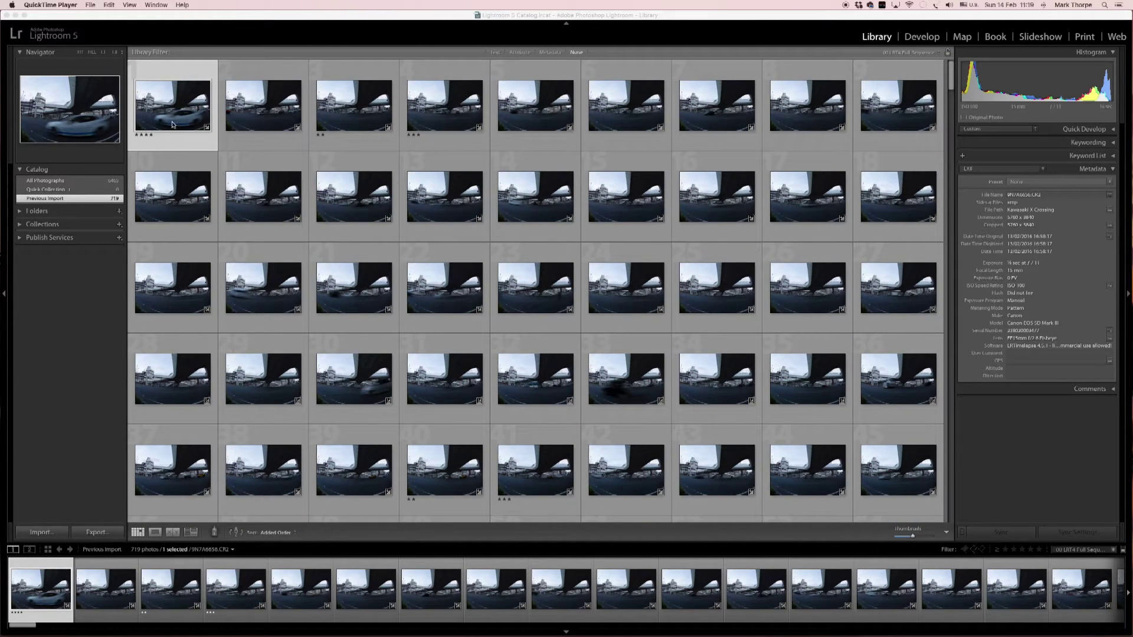
pyautogui.scroll(-3, 618, 147)
pyautogui.scroll(-10, 617, 150)
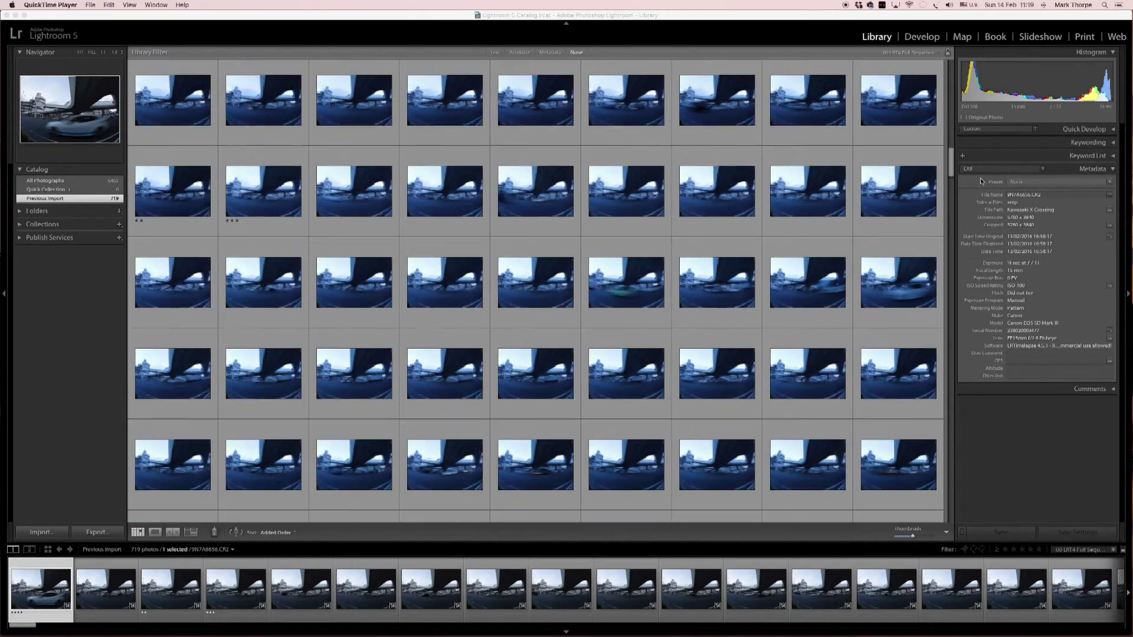
pyautogui.click(951, 156)
pyautogui.moveTo(951, 156); pyautogui.dragTo(953, 518)
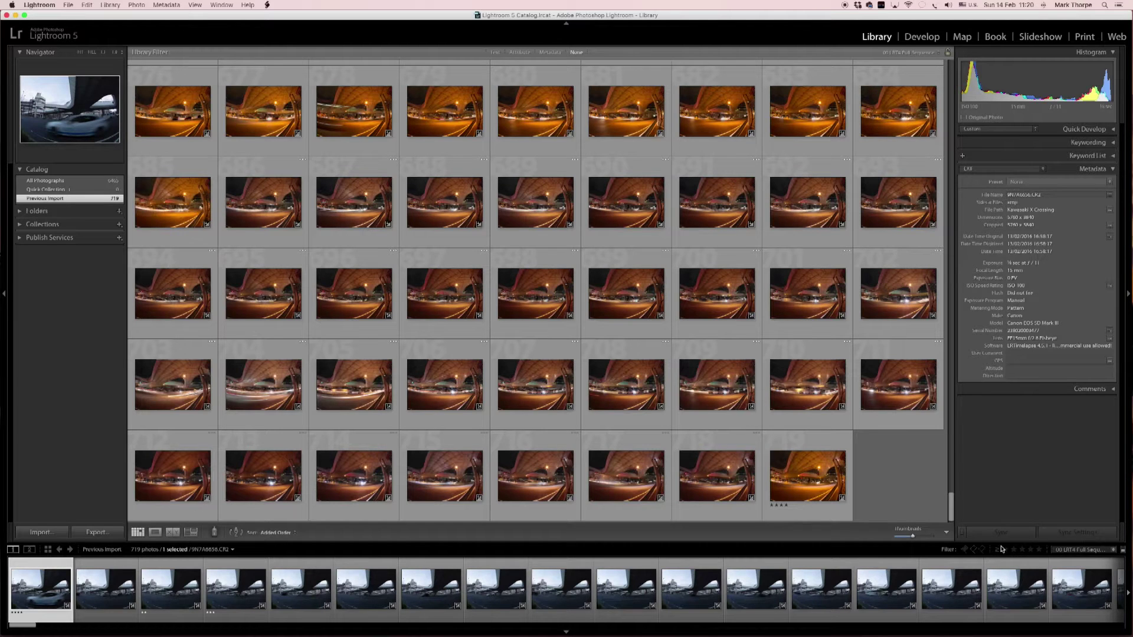
pyautogui.click(1099, 551)
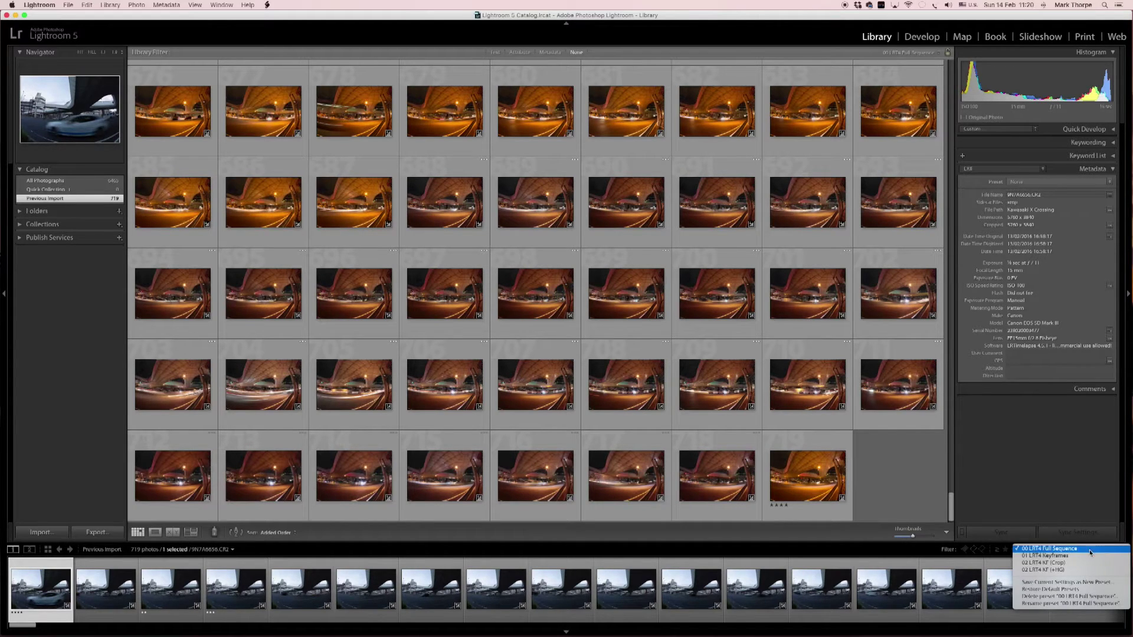
pyautogui.click(1034, 556)
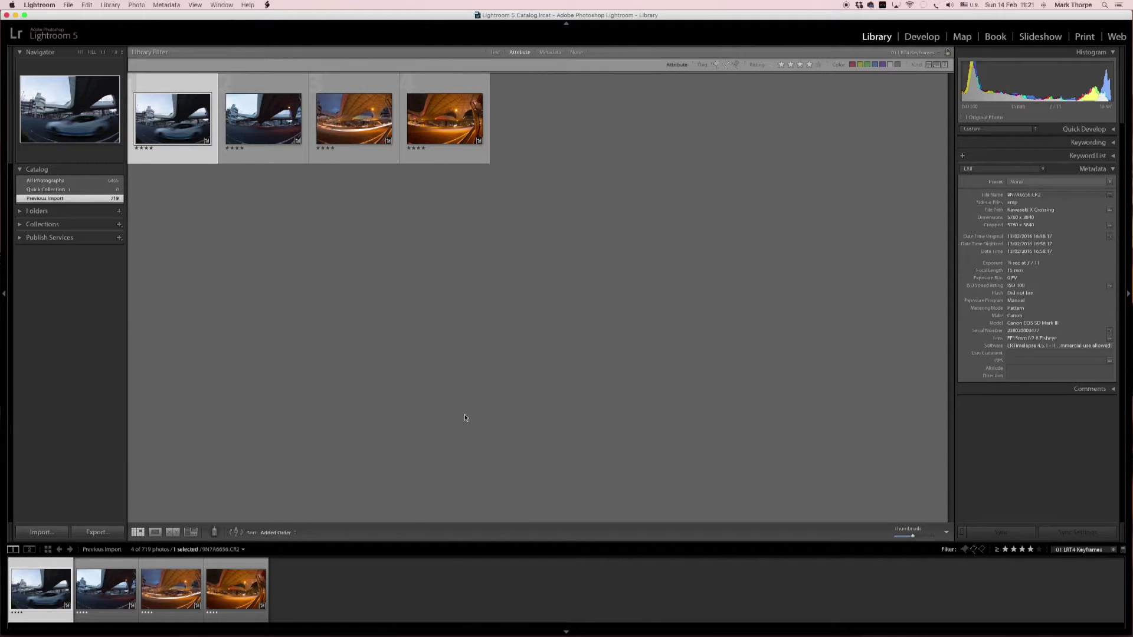
# Step: Hide the filmstrip and the left side panels, and open the first keyframe in the Develop module
pyautogui.click(566, 633)
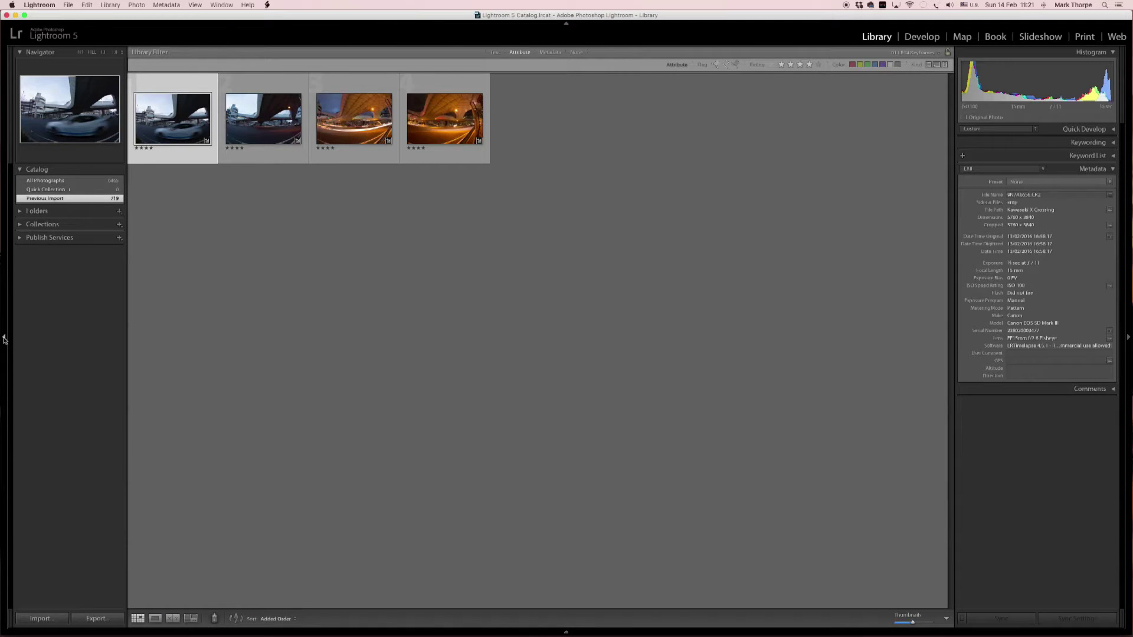
pyautogui.click(5, 337)
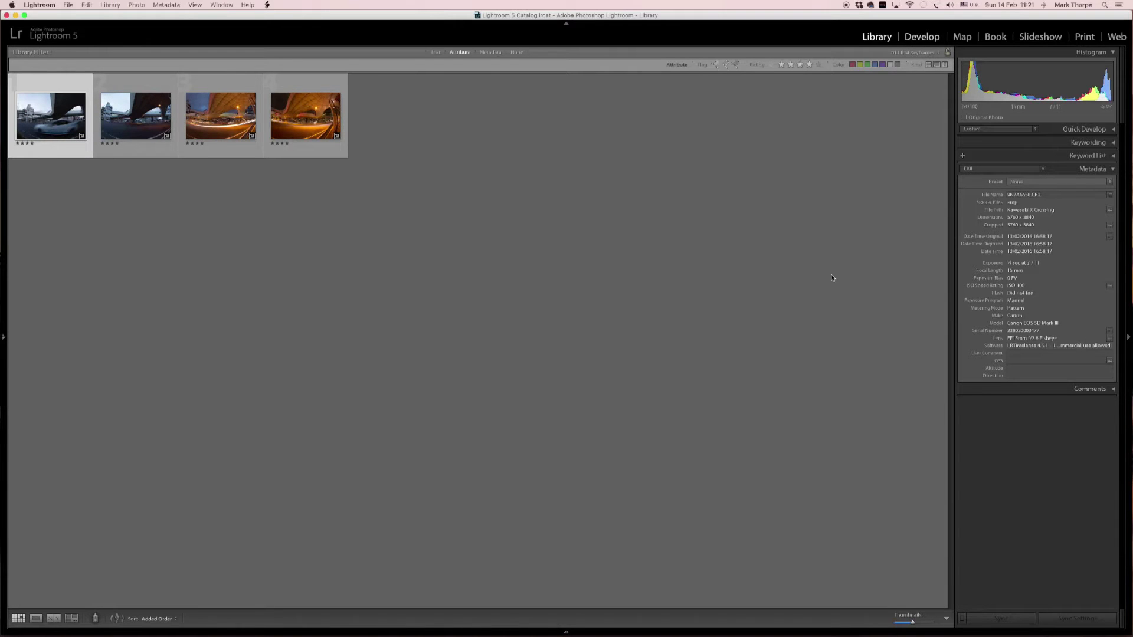
pyautogui.press('d')
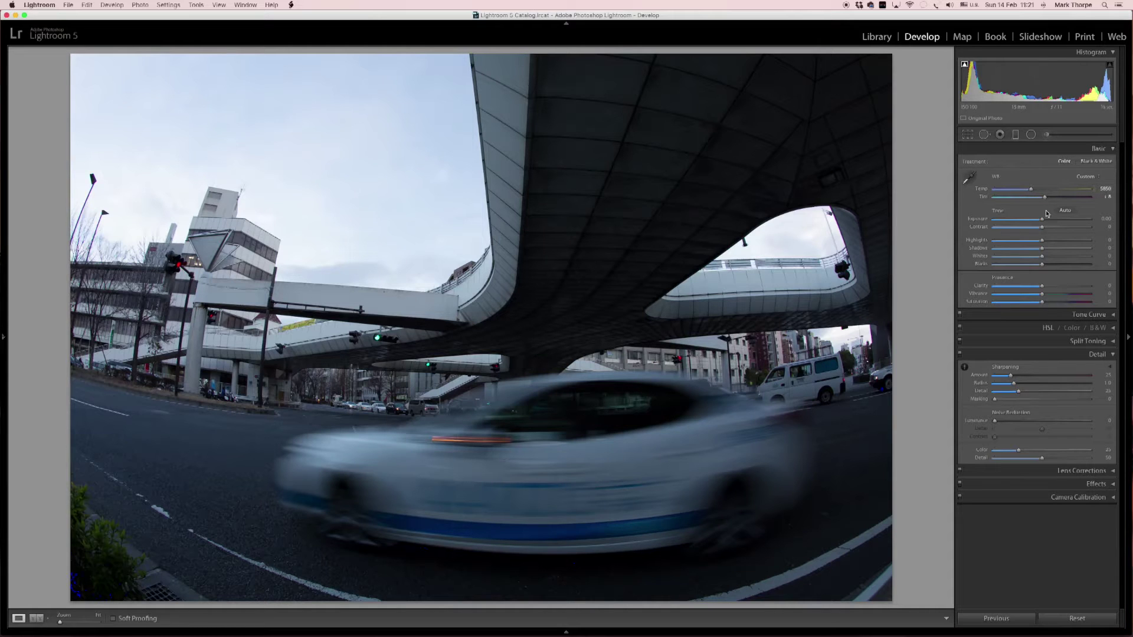
# Step: Strongly lower the first keyframe's highlights, raise shadows to +47, slightly reduce whites and blacks, and add clarity and +15 vibrance
pyautogui.click(1042, 243)
pyautogui.moveTo(1043, 242); pyautogui.dragTo(1065, 252)
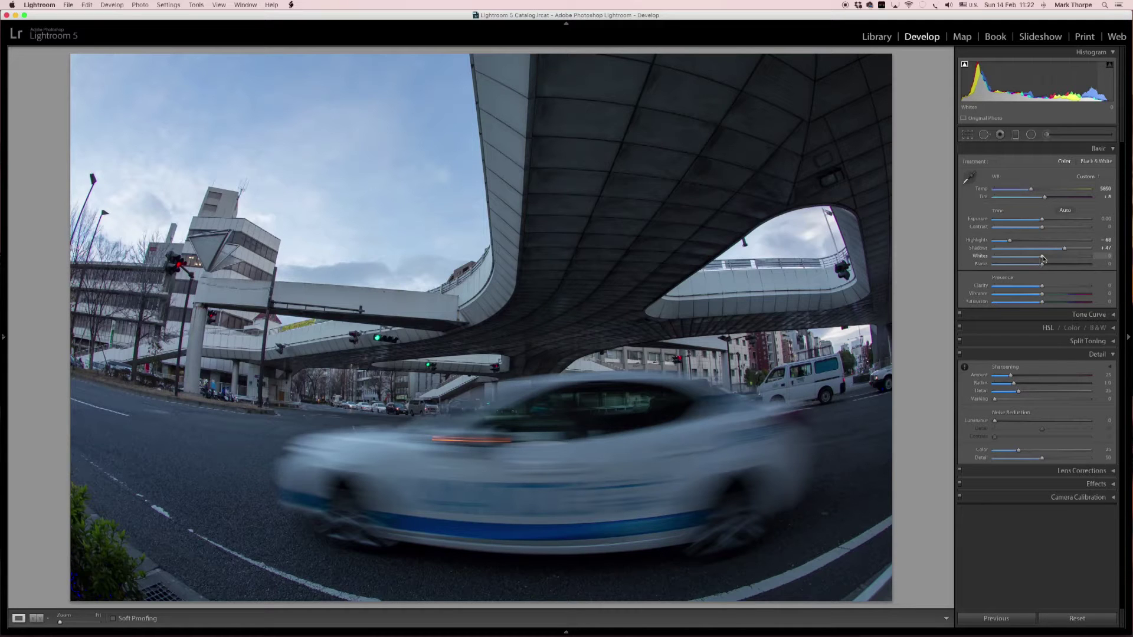
pyautogui.moveTo(1042, 259); pyautogui.dragTo(1049, 295)
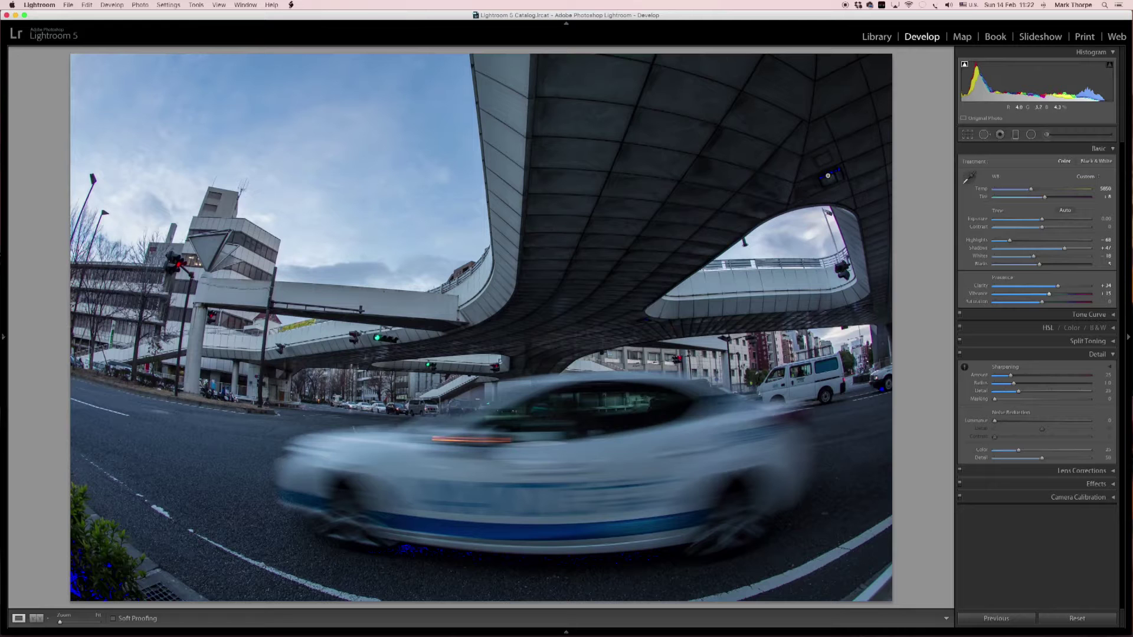
# Step: Refine the first keyframe's tone with softer shadows, blacks +15, contrast +10, slightly raised exposure and clarity +28
pyautogui.moveTo(1059, 288); pyautogui.dragTo(1045, 288)
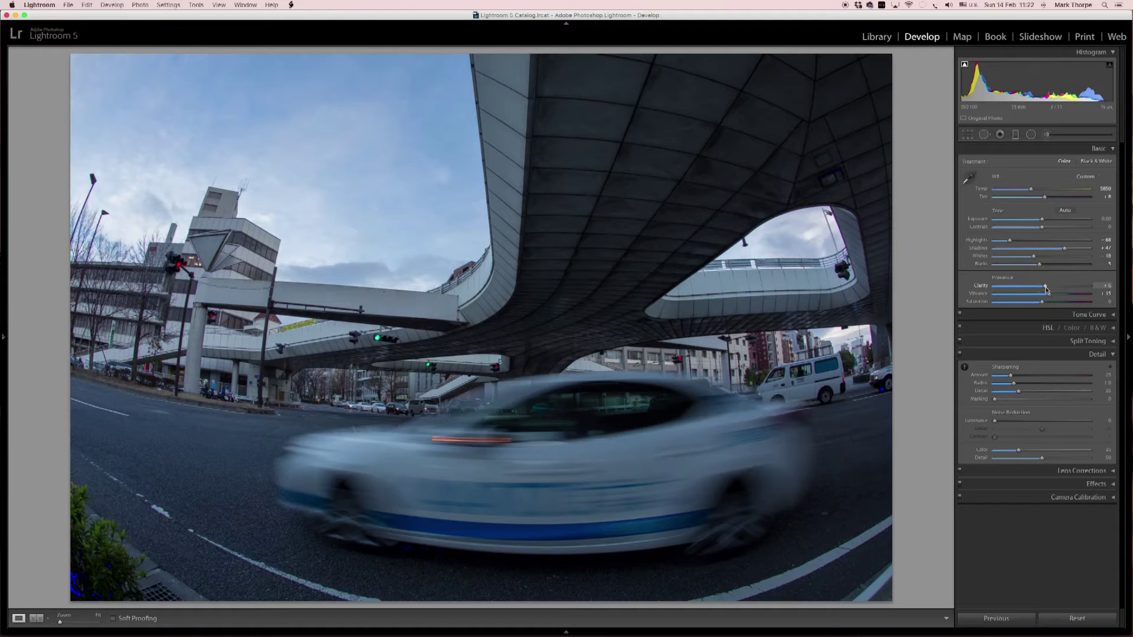
pyautogui.moveTo(1064, 249); pyautogui.dragTo(1049, 267)
pyautogui.moveTo(1043, 230); pyautogui.dragTo(1048, 230)
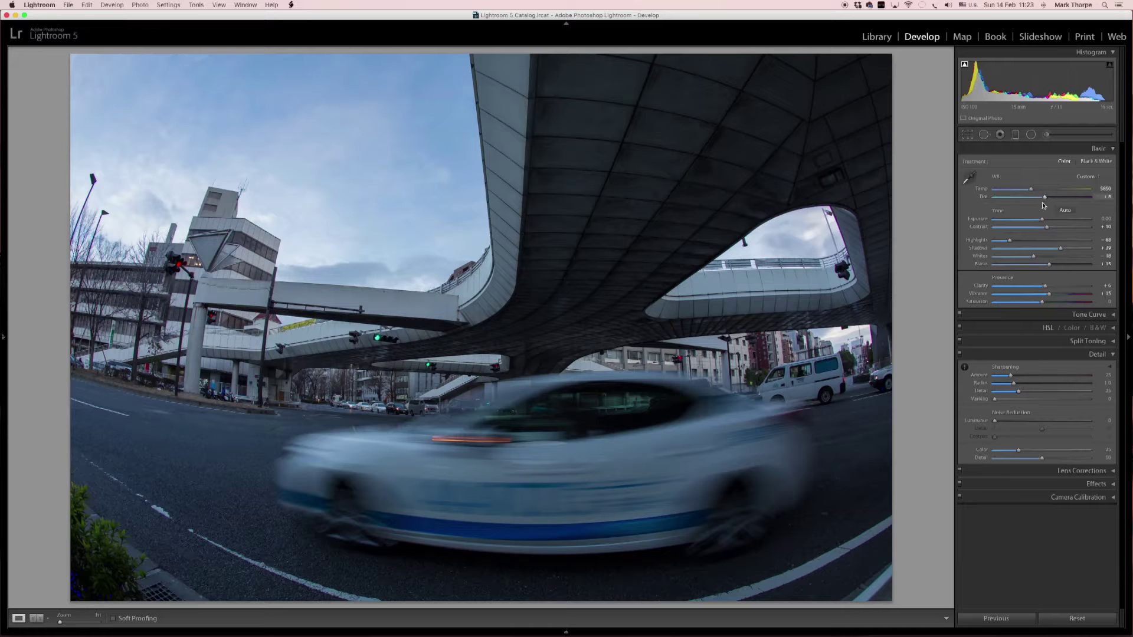
pyautogui.moveTo(1043, 219); pyautogui.dragTo(1045, 220)
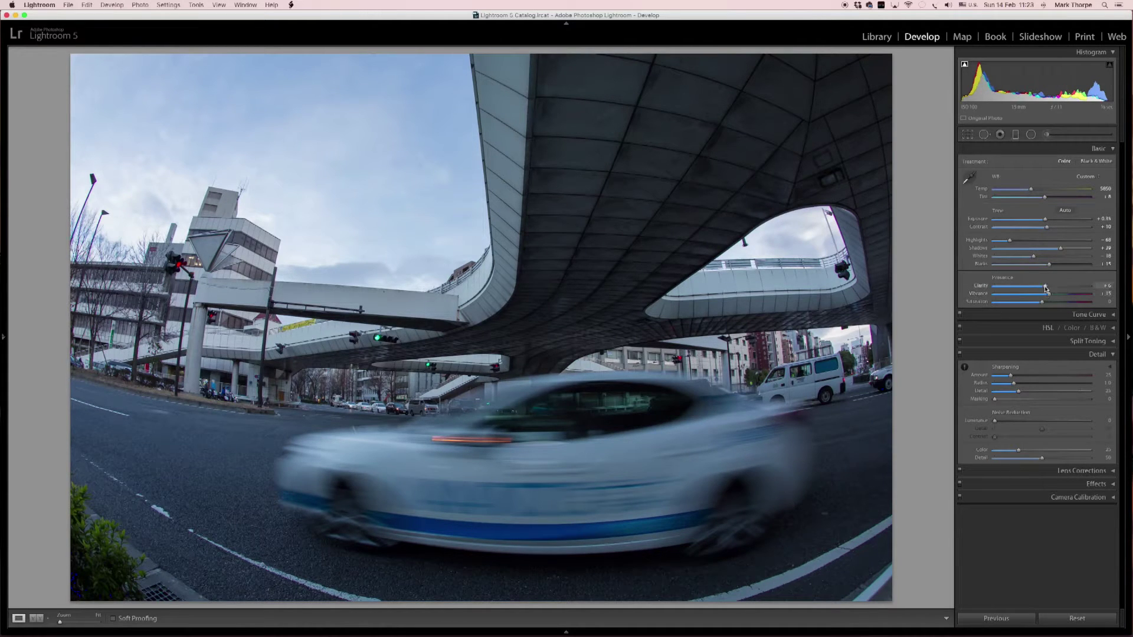
pyautogui.moveTo(1046, 287); pyautogui.dragTo(1057, 290)
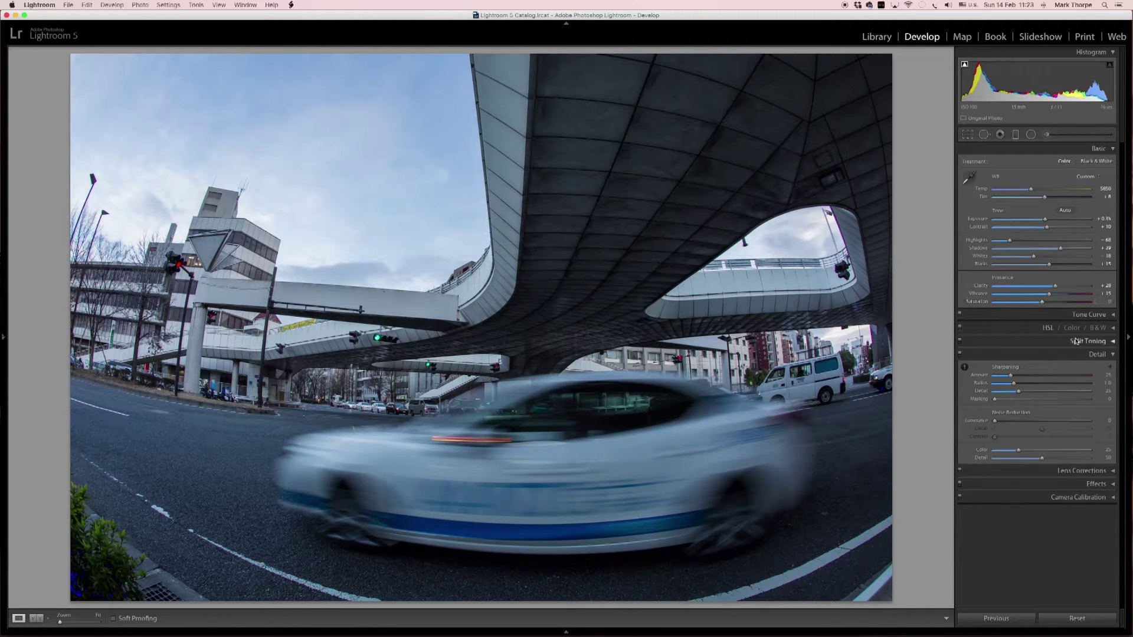
# Step: Sharpen the first keyframe with increased amount and detail, radius 1.2 and masking 91, checking the mask preview
pyautogui.click(1009, 377)
pyautogui.moveTo(1011, 377); pyautogui.dragTo(1017, 378)
pyautogui.moveTo(1025, 379); pyautogui.dragTo(1071, 395)
pyautogui.moveTo(997, 402); pyautogui.dragTo(1082, 407)
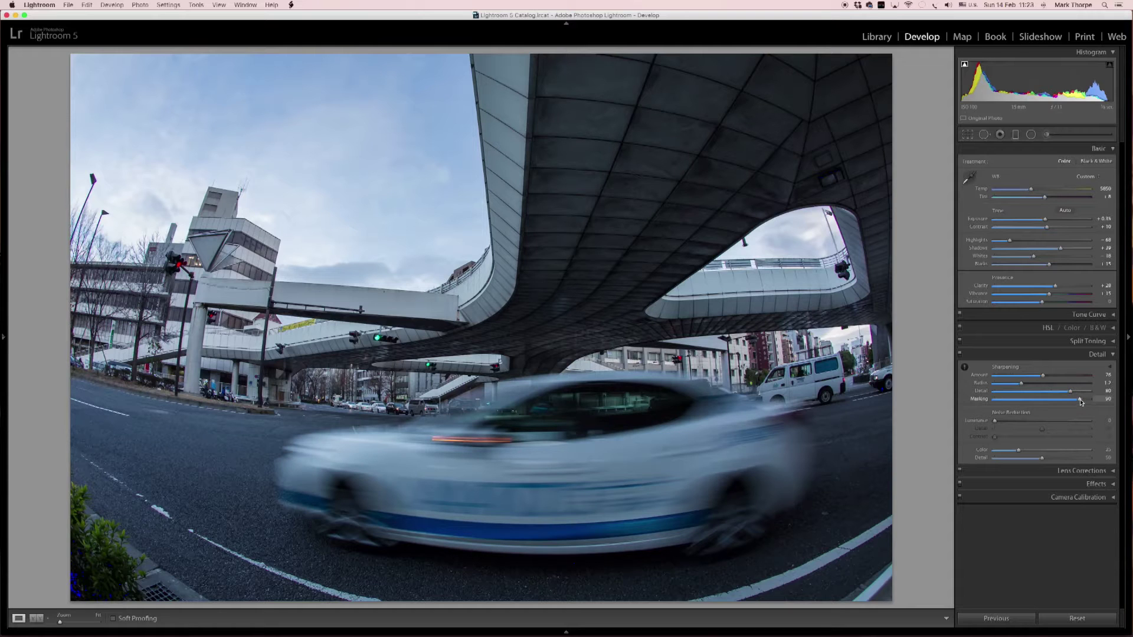
pyautogui.moveTo(1079, 400)
pyautogui.mouseDown()
pyautogui.moveTo(1010, 403)
pyautogui.moveTo(1082, 405)
pyautogui.mouseUp()
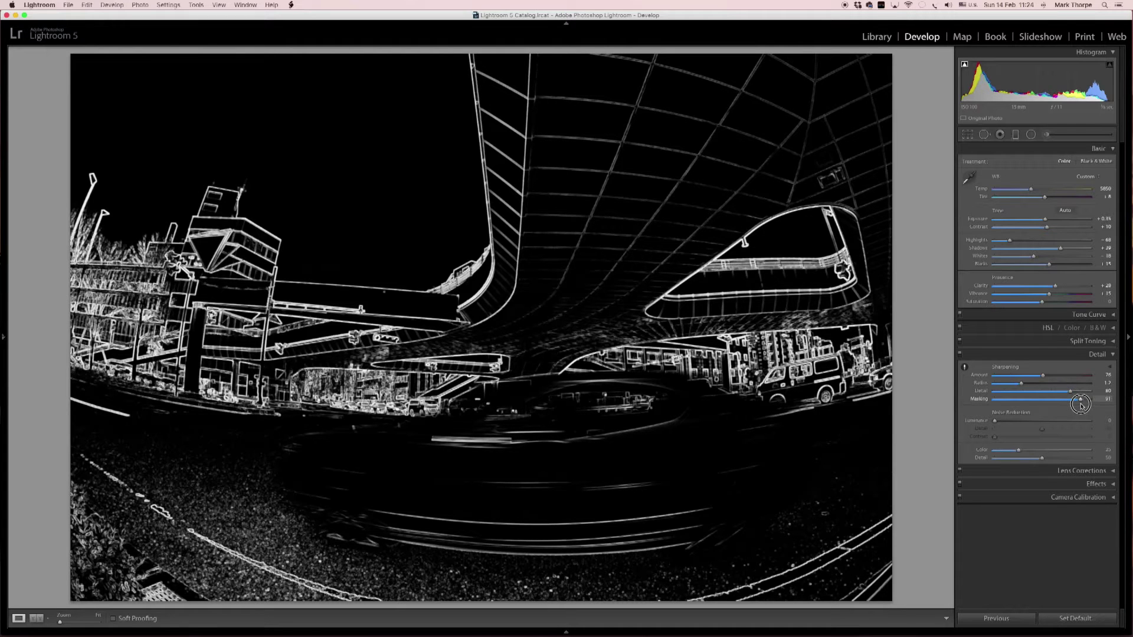
pyautogui.moveTo(1082, 406); pyautogui.dragTo(1082, 405)
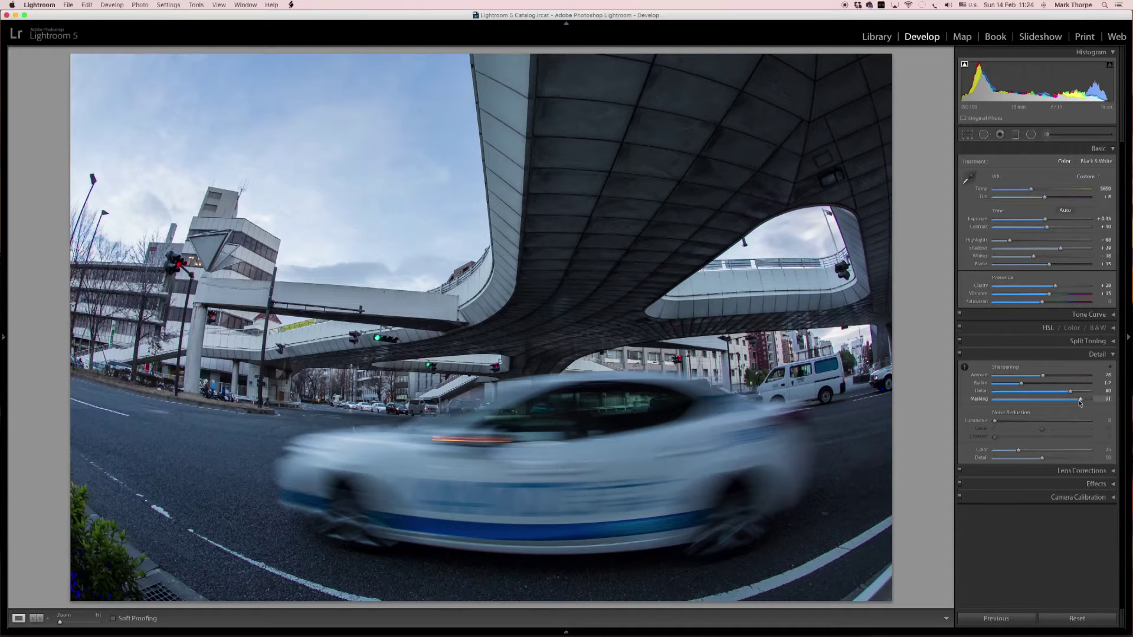
pyautogui.moveTo(1069, 392); pyautogui.dragTo(1042, 382)
pyautogui.click(1113, 328)
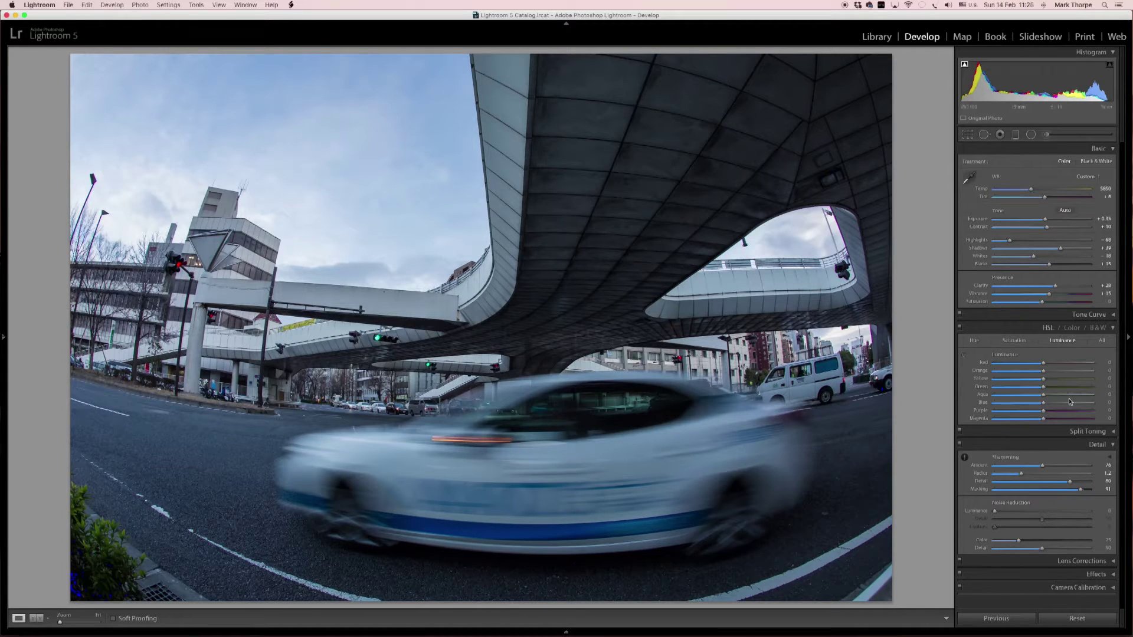
pyautogui.click(1114, 329)
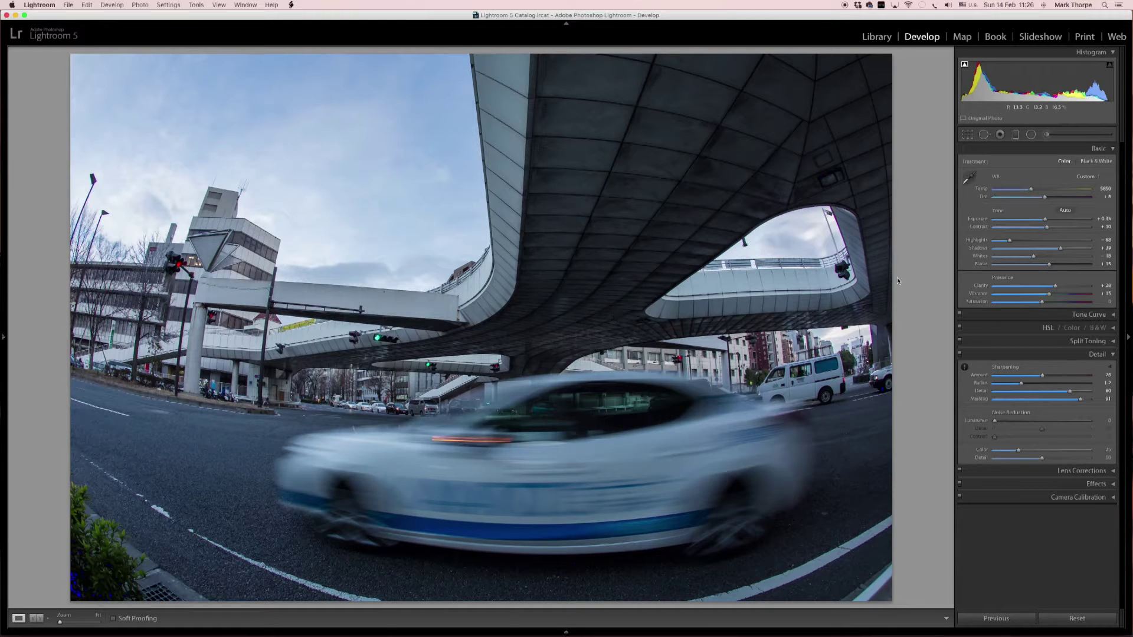
# Step: Select the uppermost graduated filter and stretch its gradient from the image's top edge down to the road
pyautogui.click(1016, 135)
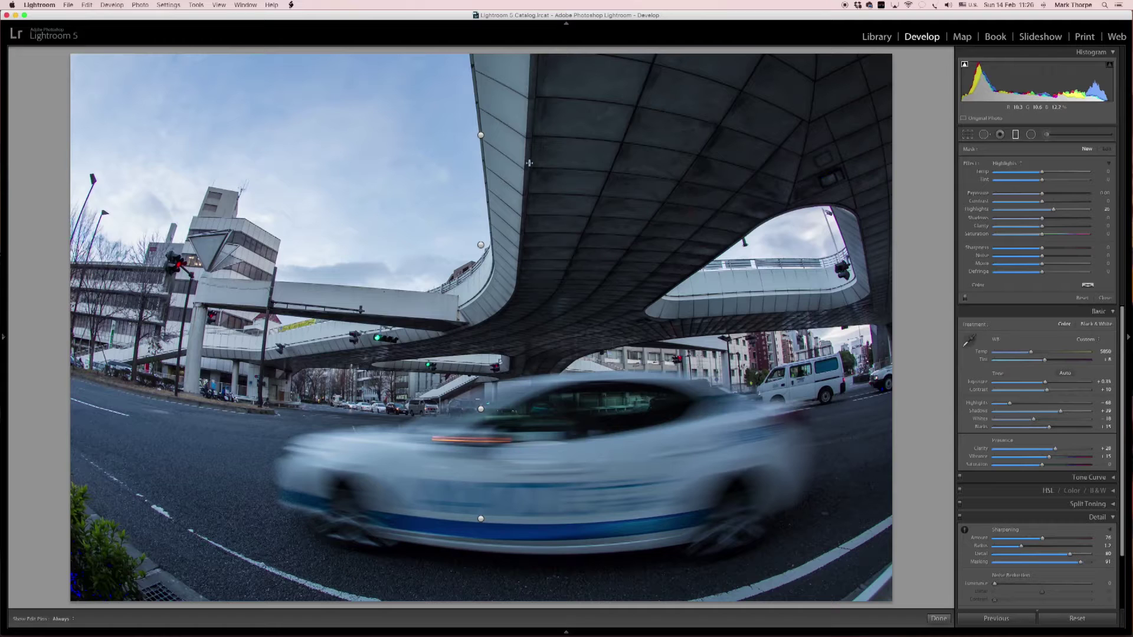
pyautogui.click(480, 135)
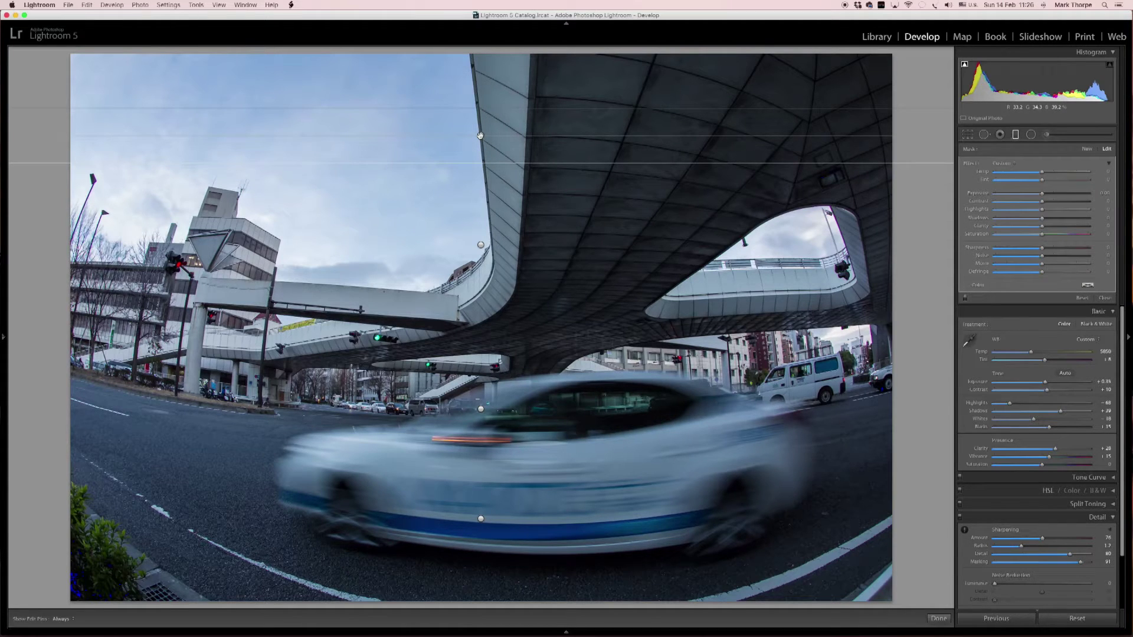
pyautogui.moveTo(488, 109); pyautogui.dragTo(487, 52)
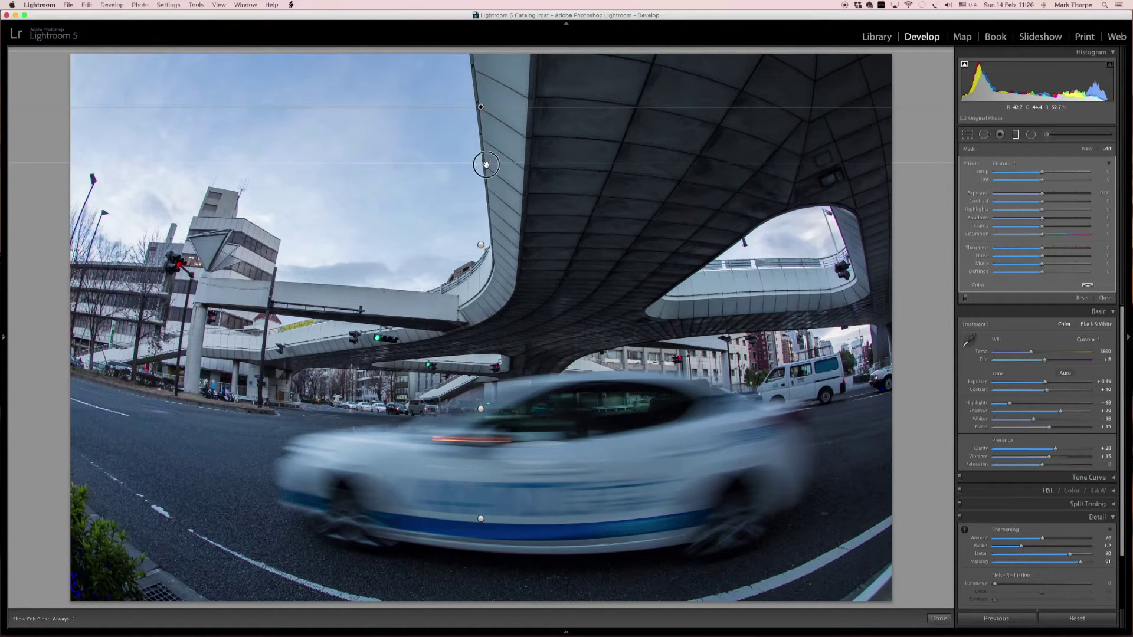
pyautogui.moveTo(485, 165); pyautogui.dragTo(487, 439)
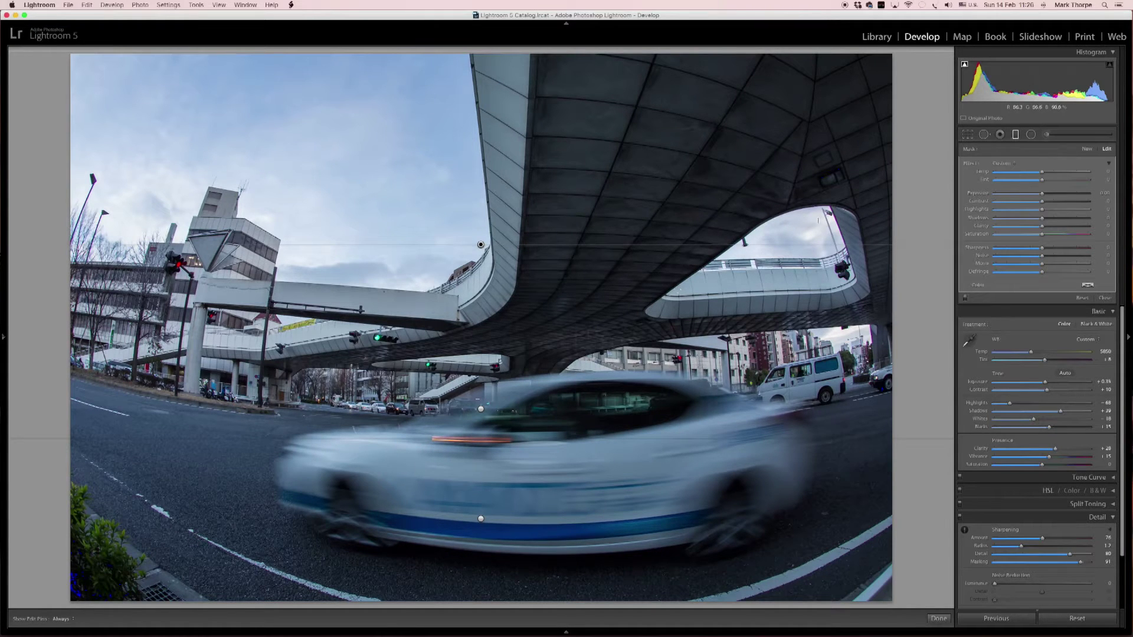
# Step: Set the filter's effect to Highlights, strongly lower its highlights, add clarity, saturation 12 and slight shadows, and close the filter
pyautogui.click(1014, 167)
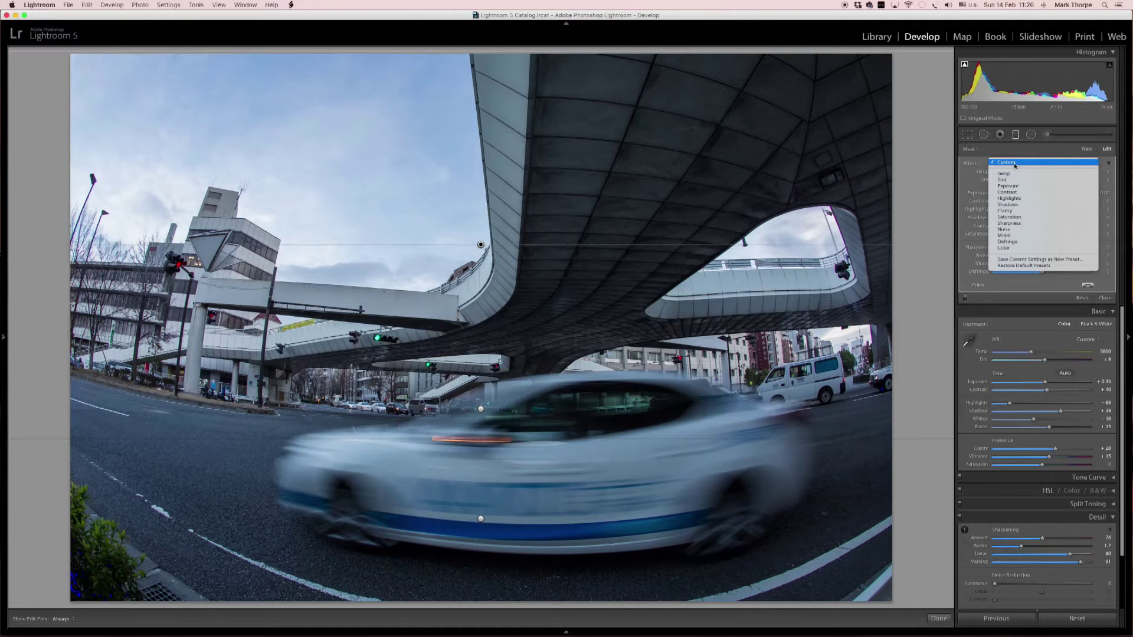
pyautogui.click(1010, 199)
pyautogui.moveTo(1053, 209); pyautogui.dragTo(1004, 211)
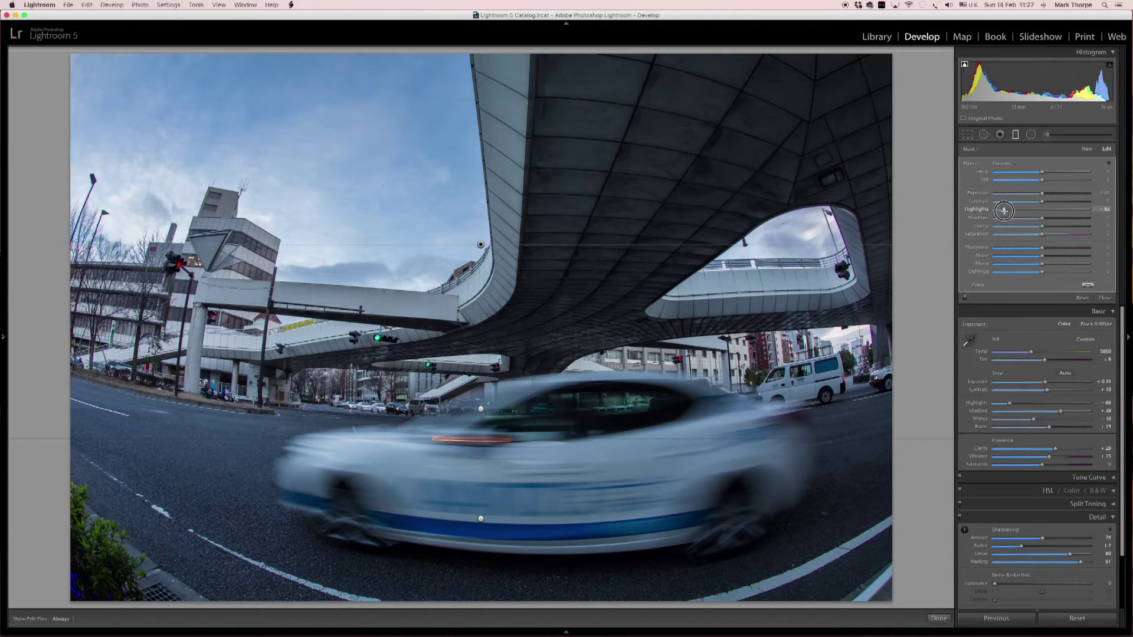
pyautogui.moveTo(1004, 211); pyautogui.dragTo(1005, 210)
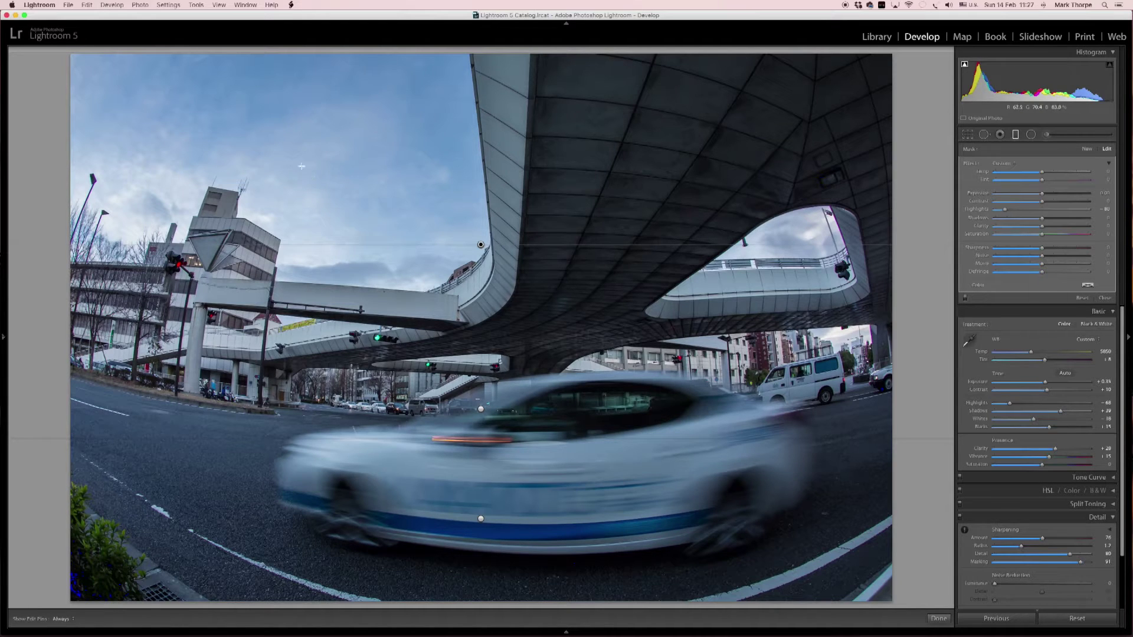
pyautogui.moveTo(1042, 234)
pyautogui.mouseDown()
pyautogui.moveTo(1058, 226)
pyautogui.moveTo(1045, 218)
pyautogui.mouseUp()
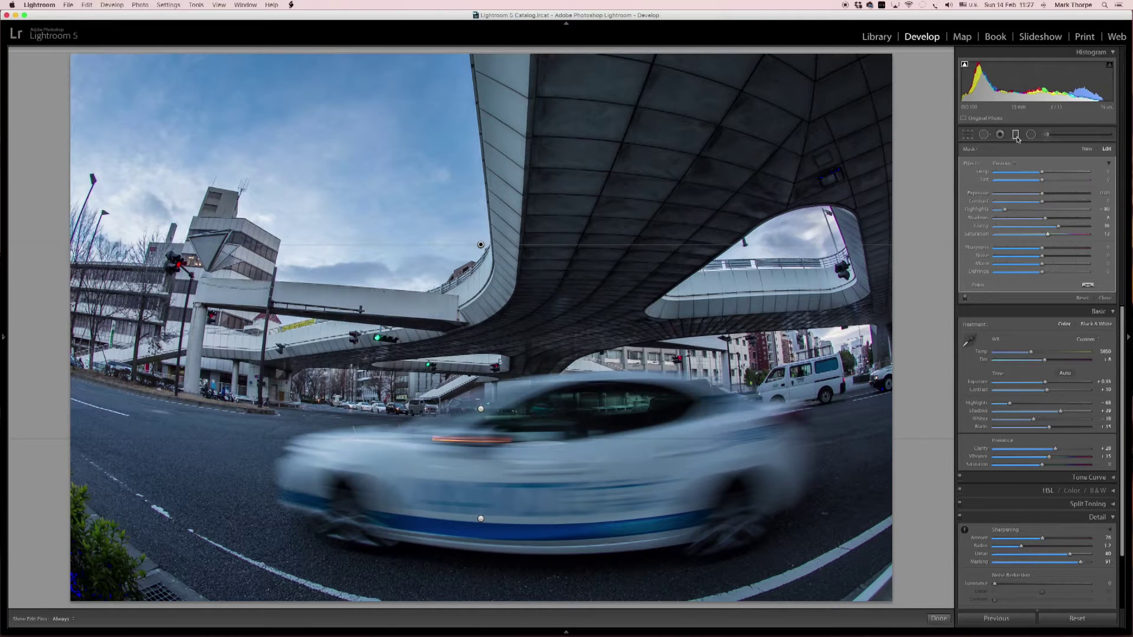
pyautogui.click(1015, 135)
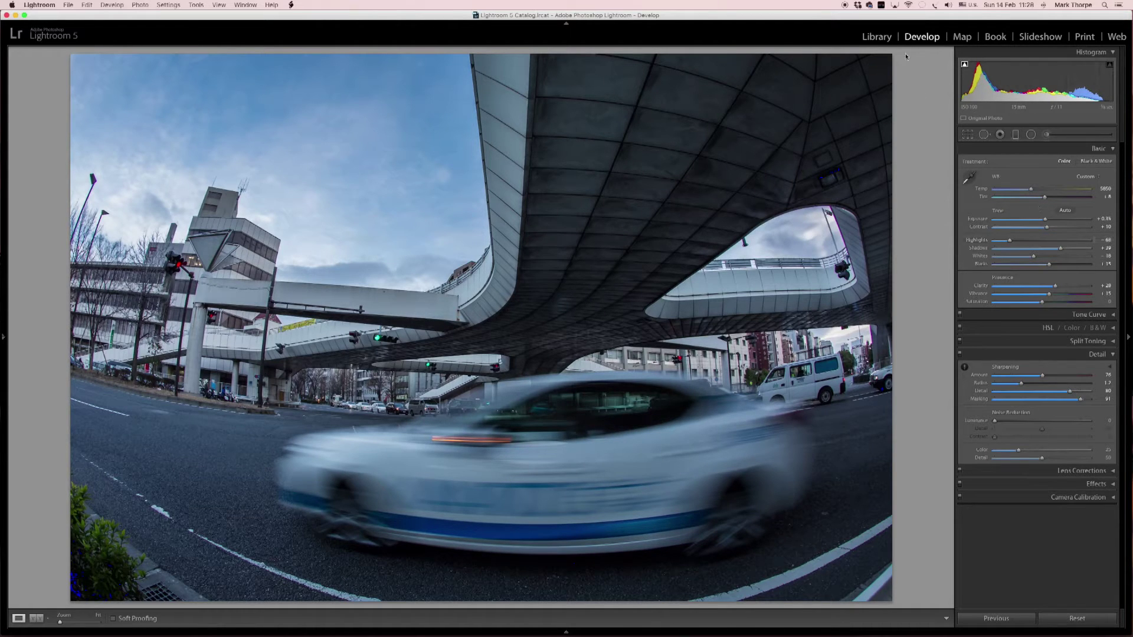
# Step: Select all four keyframes in the Library, run the 01 LRTimelapse Sync Keyframes script on them, and clear the selection
pyautogui.click(877, 37)
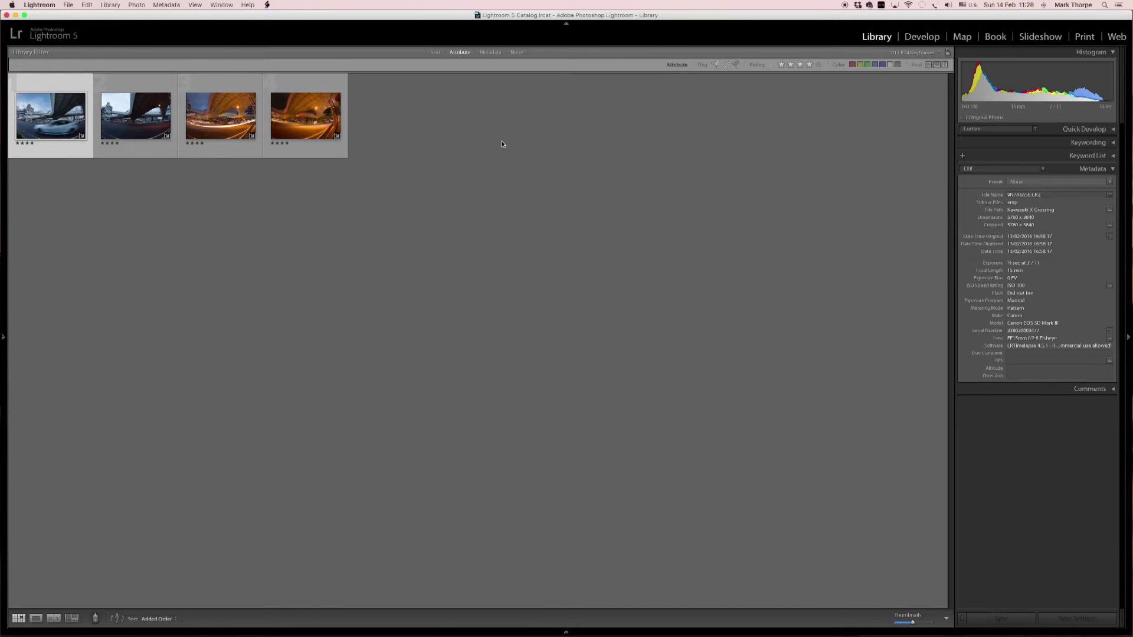
pyautogui.keyDown('shift'); pyautogui.click(312, 83); pyautogui.keyUp('shift')
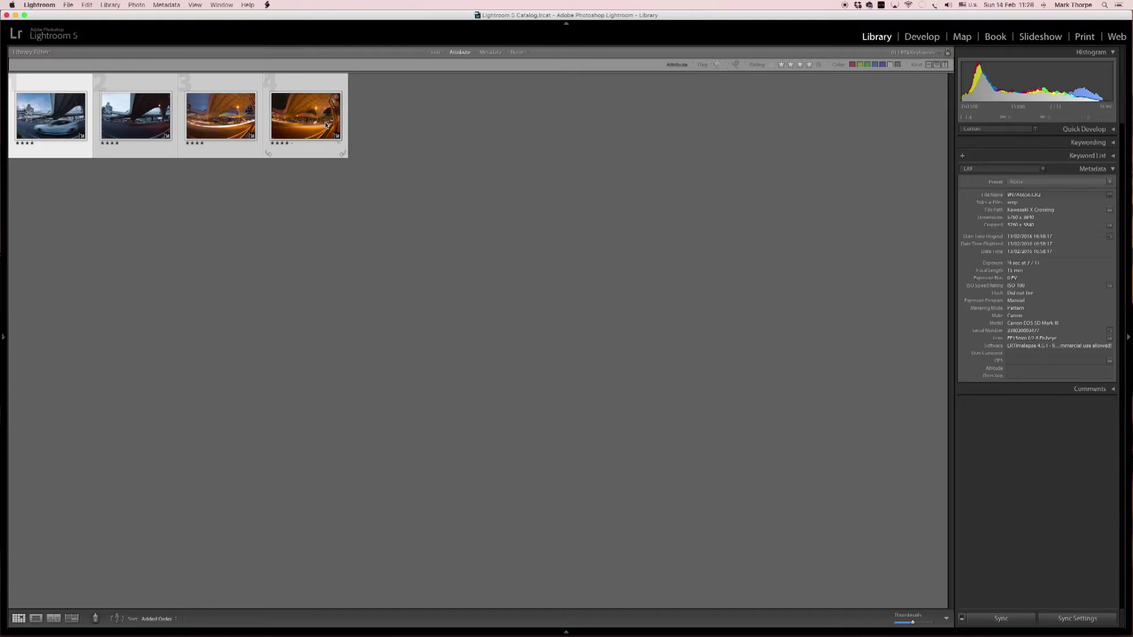
pyautogui.click(267, 5)
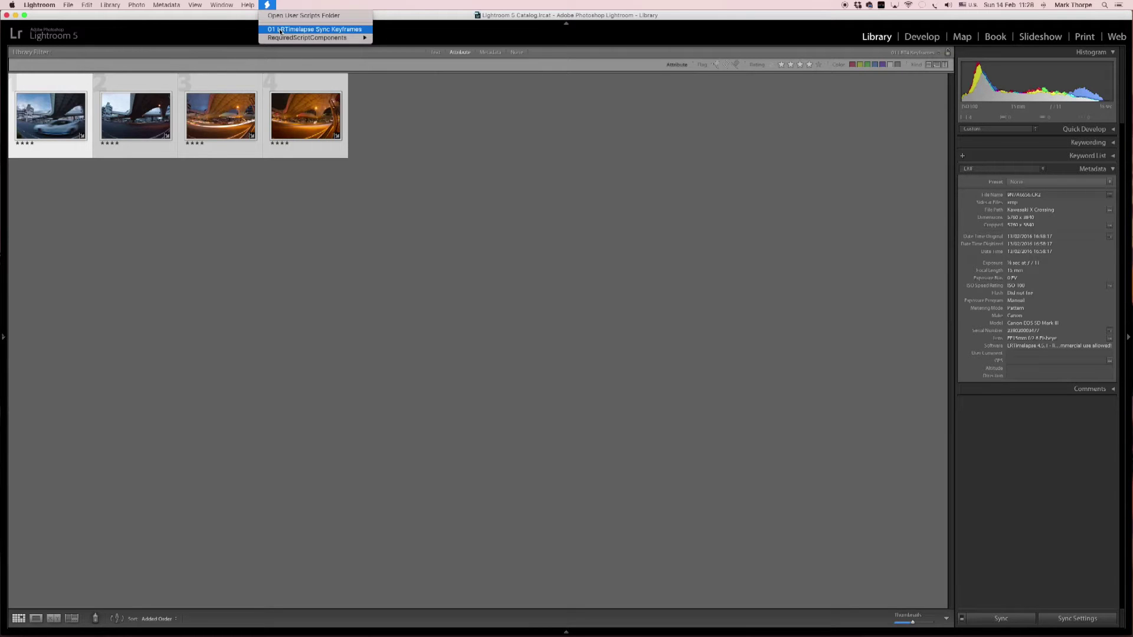
pyautogui.click(281, 29)
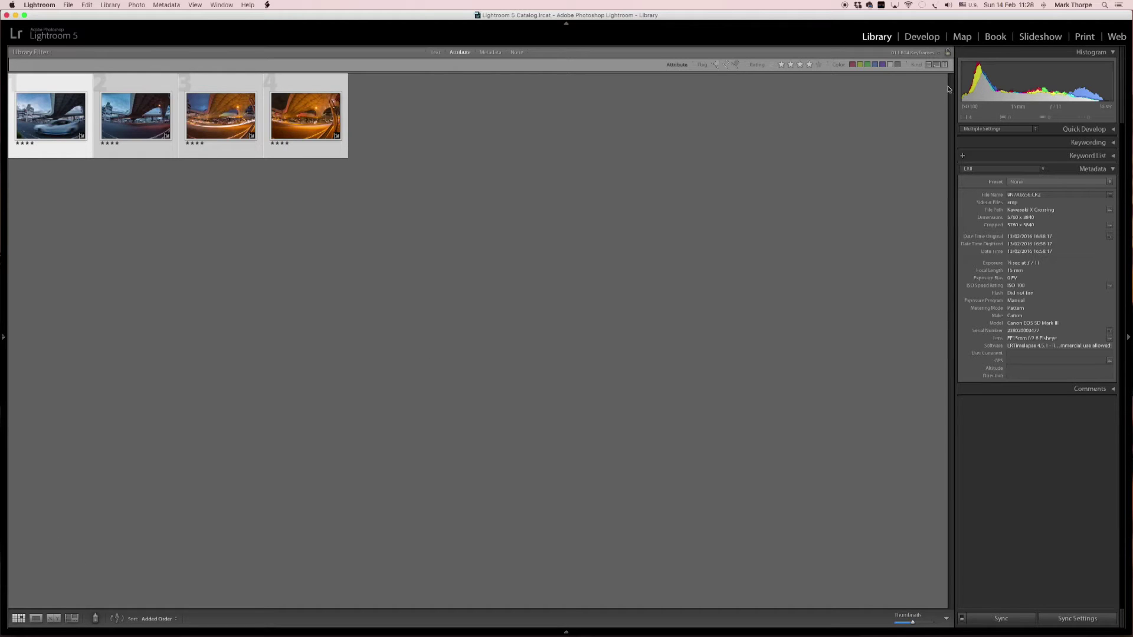
pyautogui.click(326, 372)
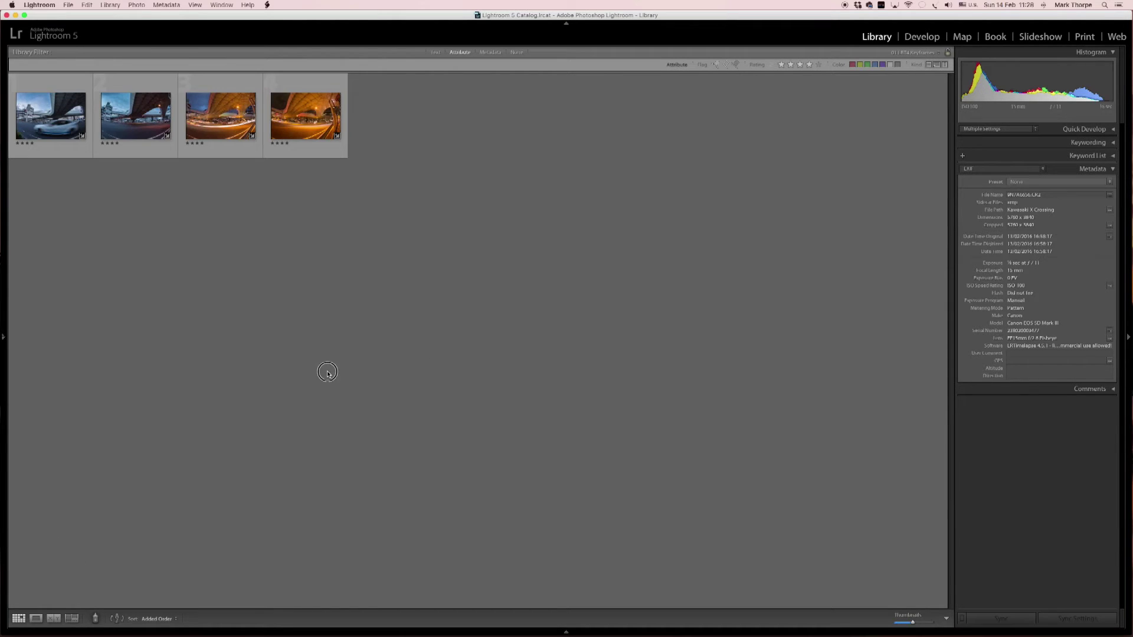
# Step: Crop the first keyframe to a 16 x 9 aspect ratio in Develop, shifting the image slightly vertically within the frame
pyautogui.click(50, 157)
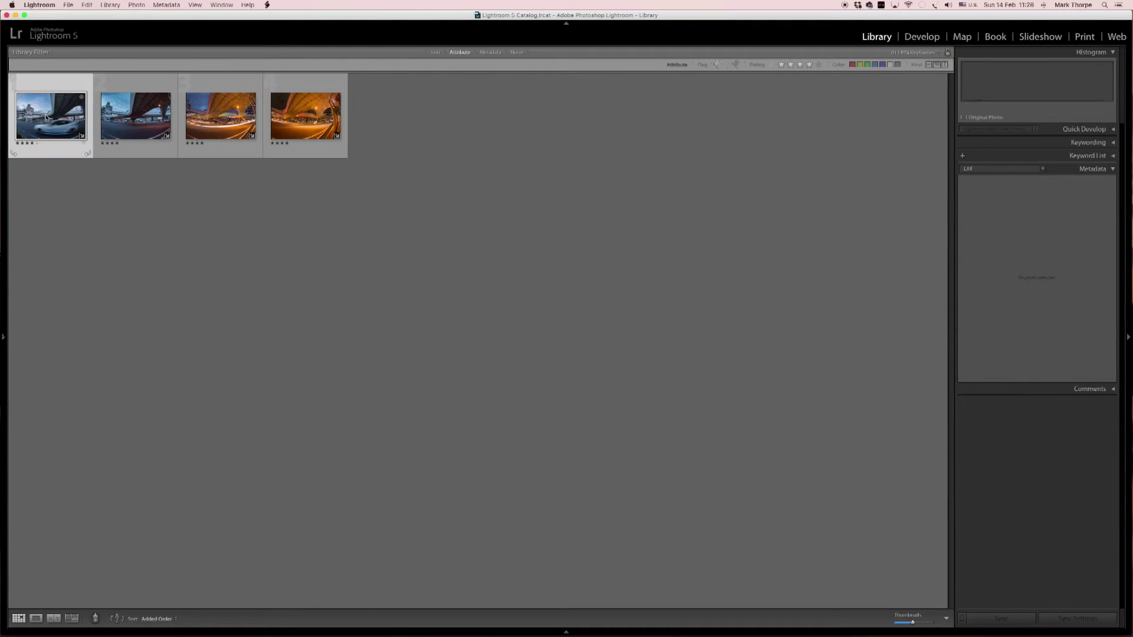
pyautogui.click(923, 38)
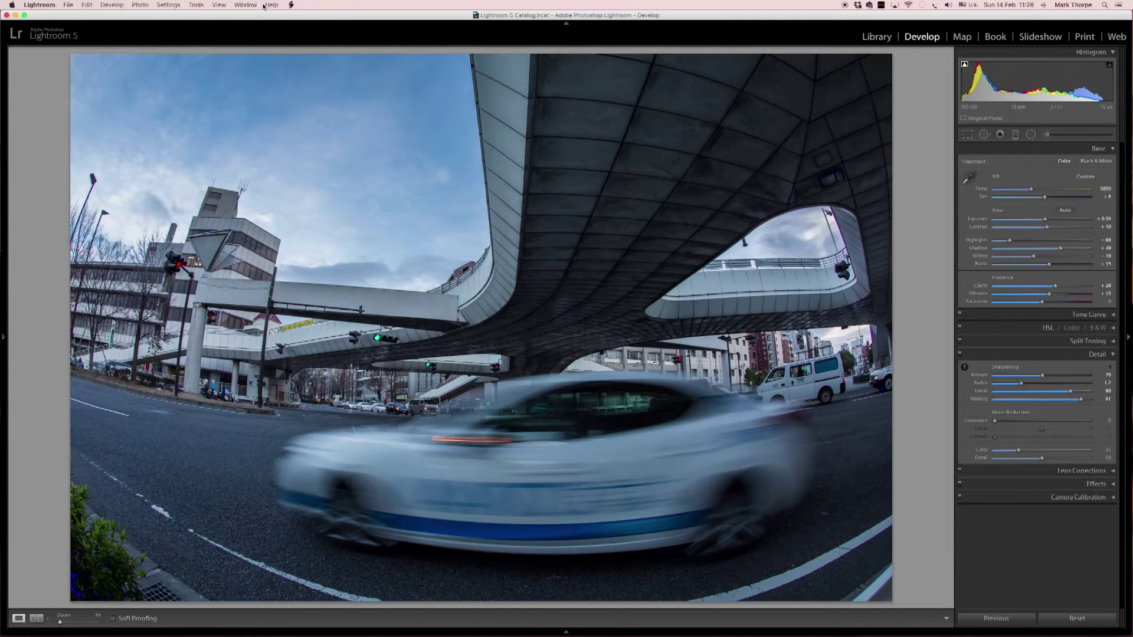
pyautogui.click(967, 135)
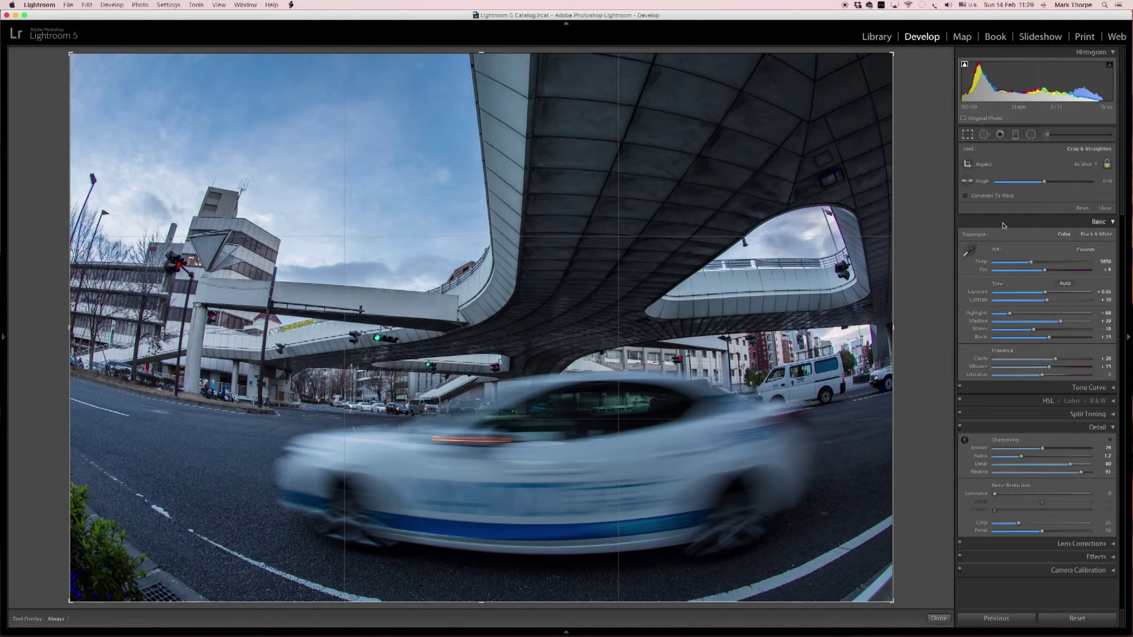
pyautogui.click(1092, 166)
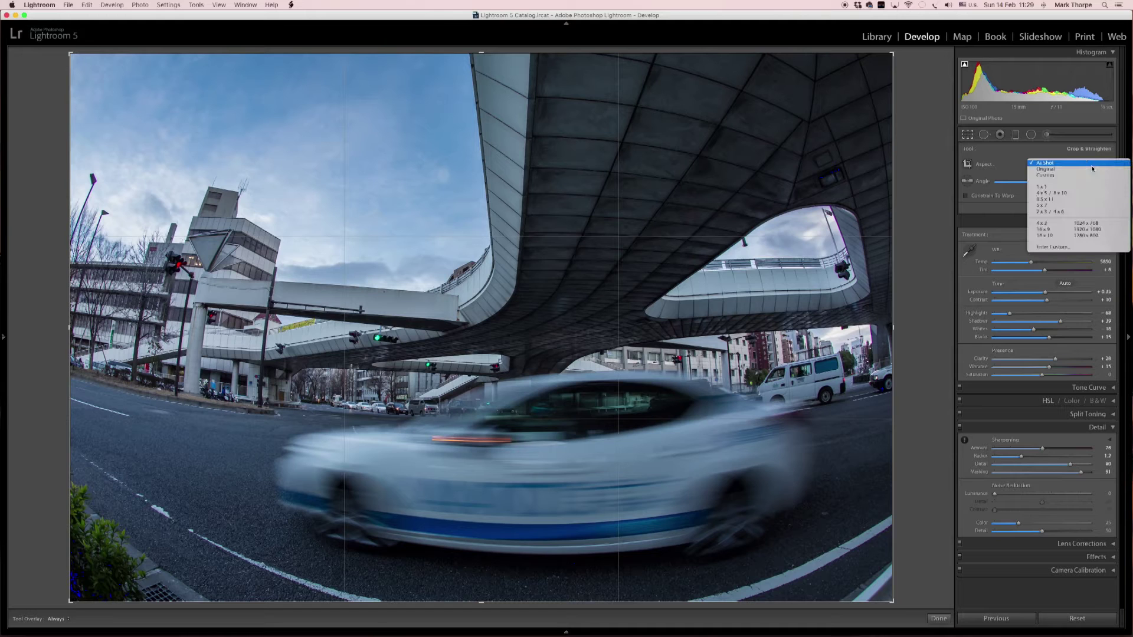
pyautogui.click(1064, 231)
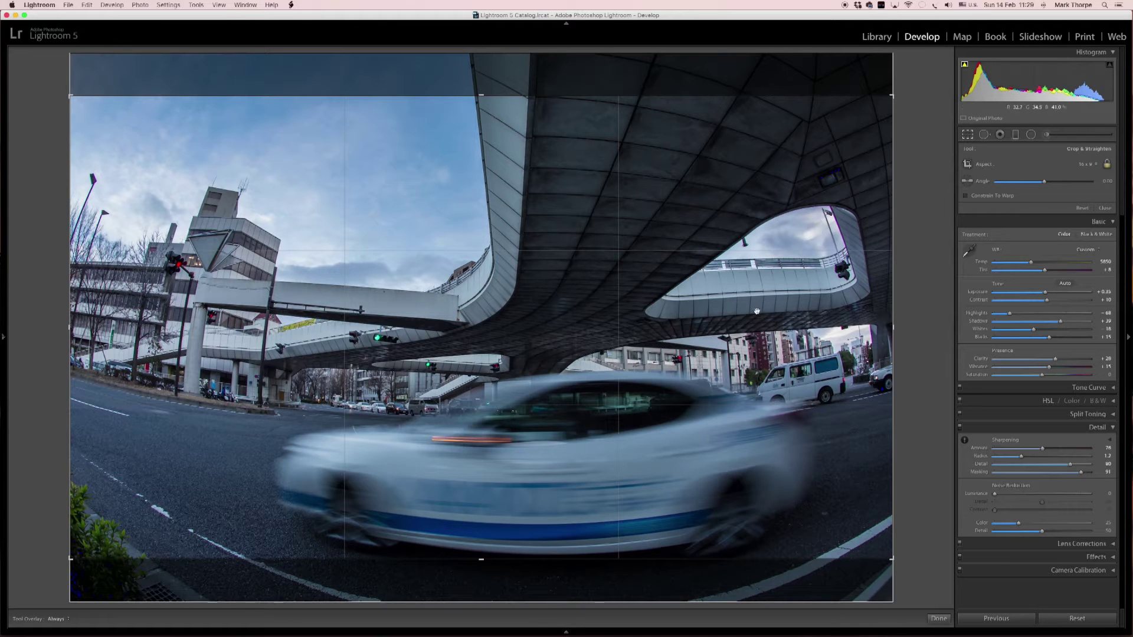
pyautogui.moveTo(755, 312); pyautogui.dragTo(755, 322)
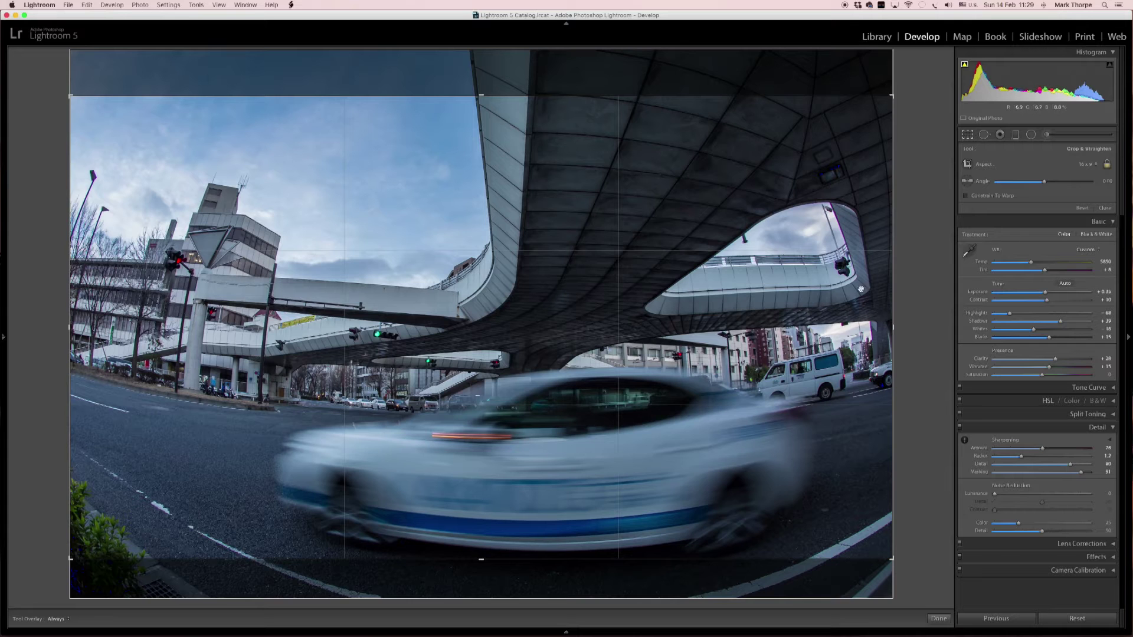
pyautogui.click(968, 135)
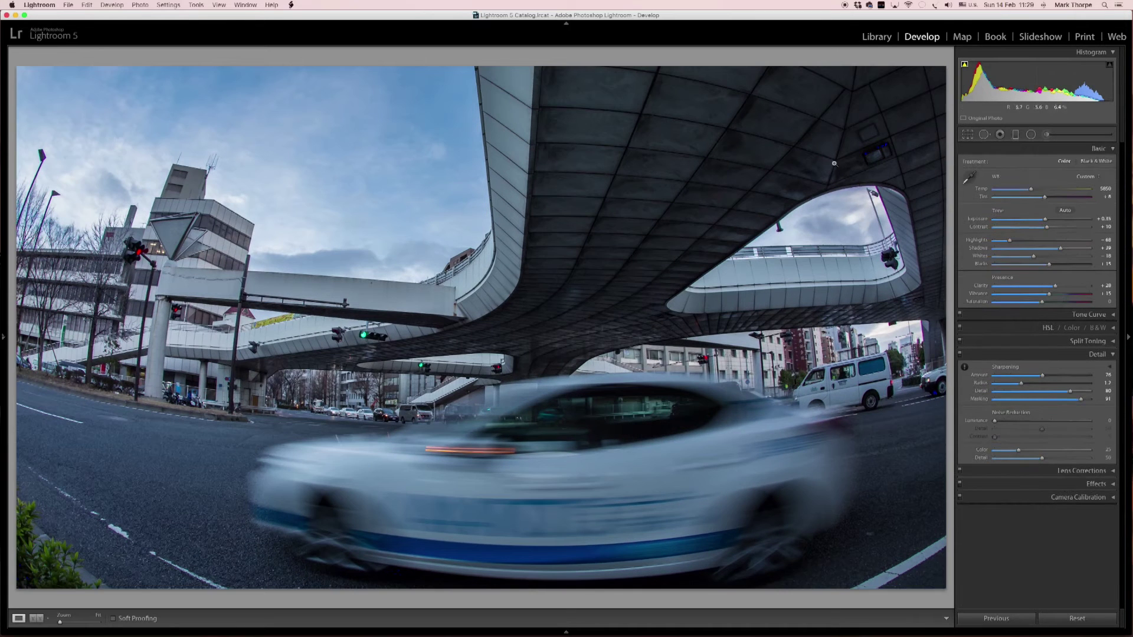
# Step: Start copying the first keyframe's settings, excluding White Balance, Basic Tone, Tone Curve, Clarity, Sharpening, Treatment and Color
pyautogui.click(178, 3)
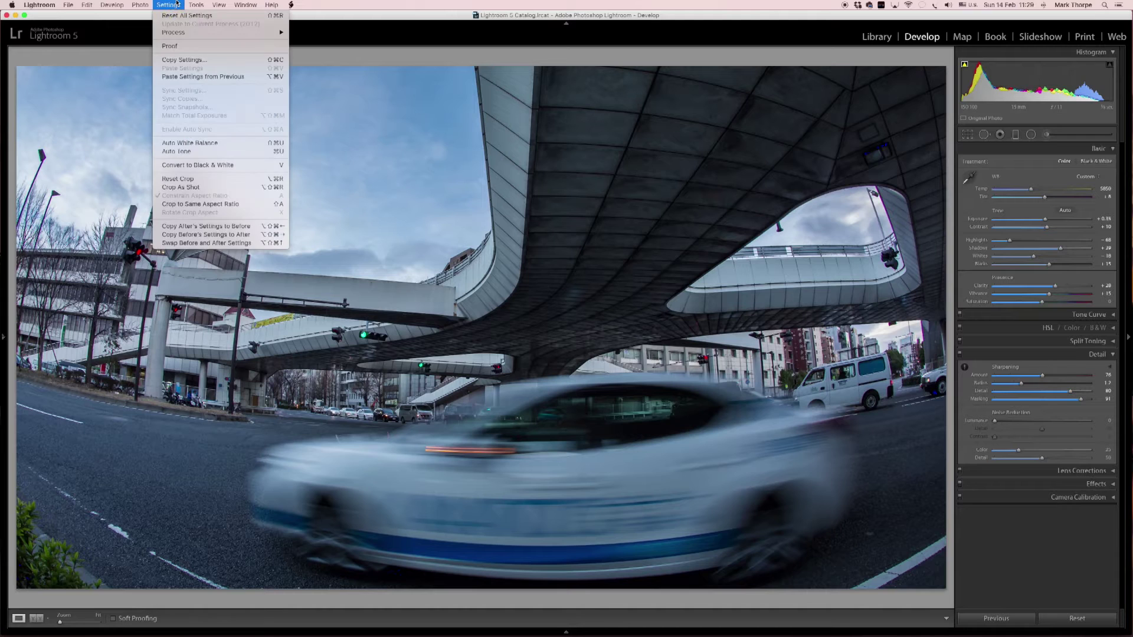
pyautogui.click(180, 60)
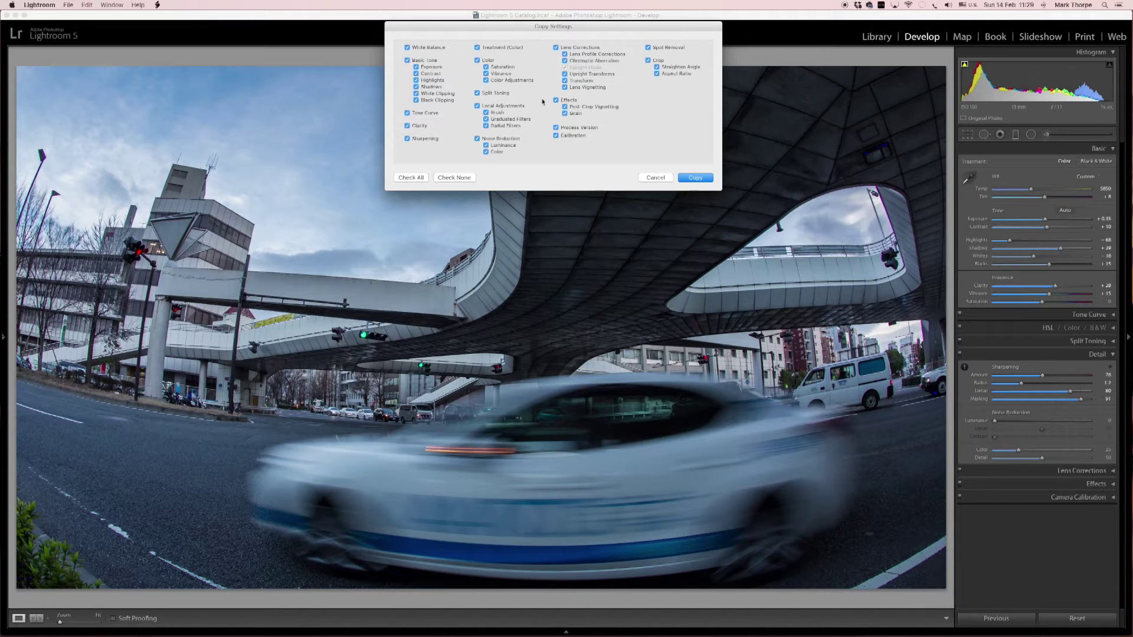
pyautogui.click(407, 47)
pyautogui.click(407, 60)
pyautogui.click(407, 113)
pyautogui.click(407, 126)
pyautogui.click(407, 139)
pyautogui.click(477, 47)
pyautogui.click(477, 60)
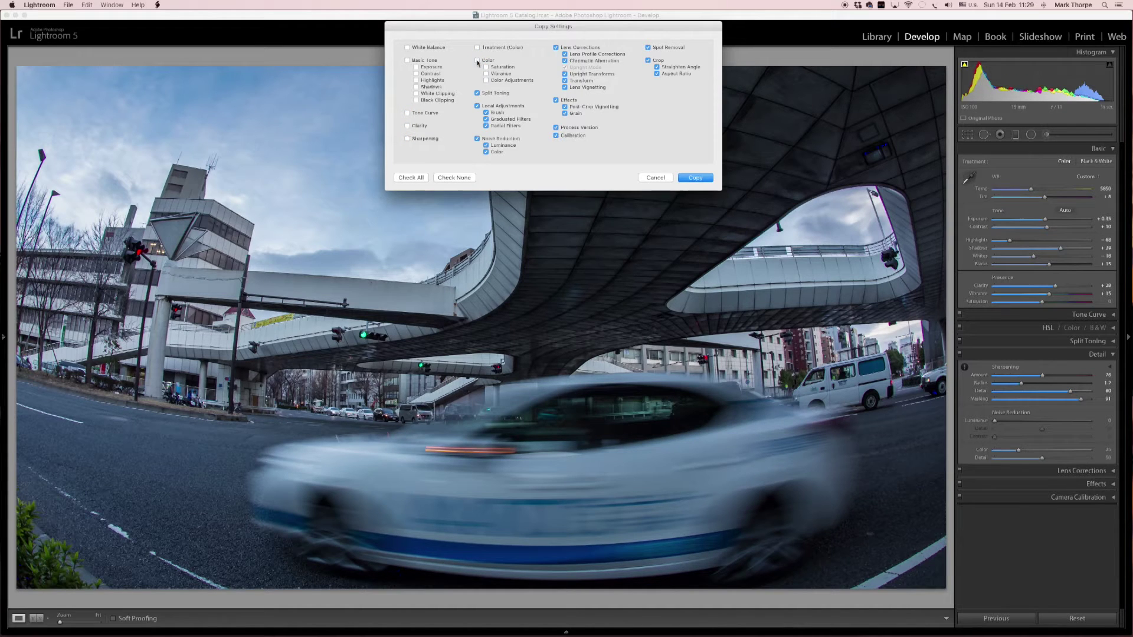
# Step: Also exclude Split Toning, Local Adjustments, Noise Reduction, Lens Corrections, Effects and Spot Removal, keep Crop included, and copy the settings
pyautogui.click(477, 94)
pyautogui.click(478, 106)
pyautogui.click(477, 138)
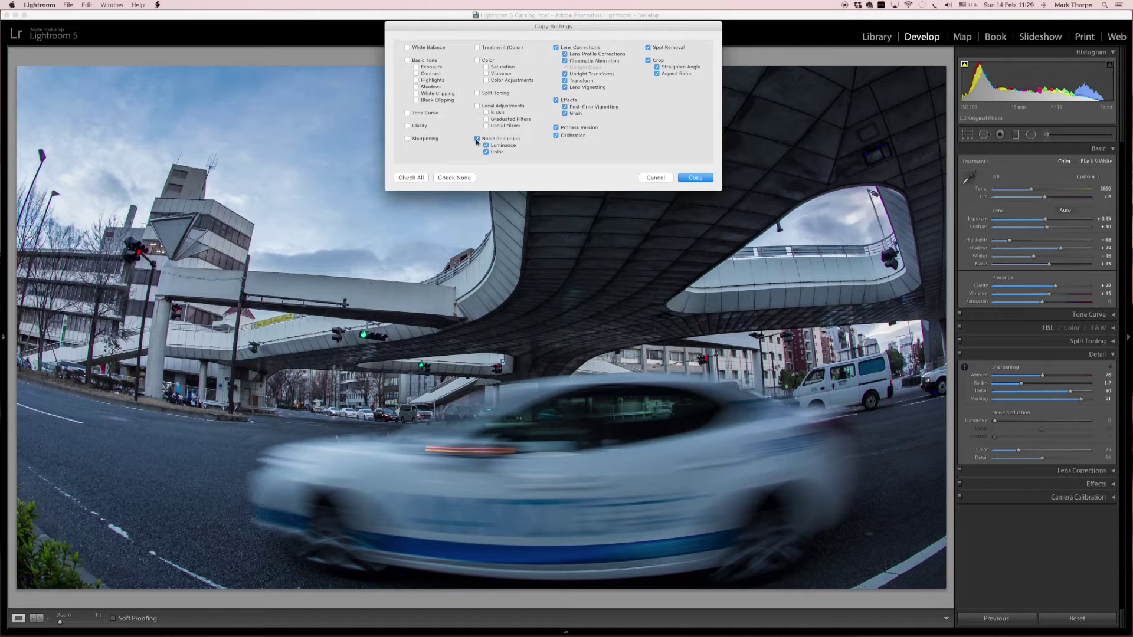
pyautogui.click(555, 47)
pyautogui.click(555, 101)
pyautogui.click(649, 48)
pyautogui.click(648, 60)
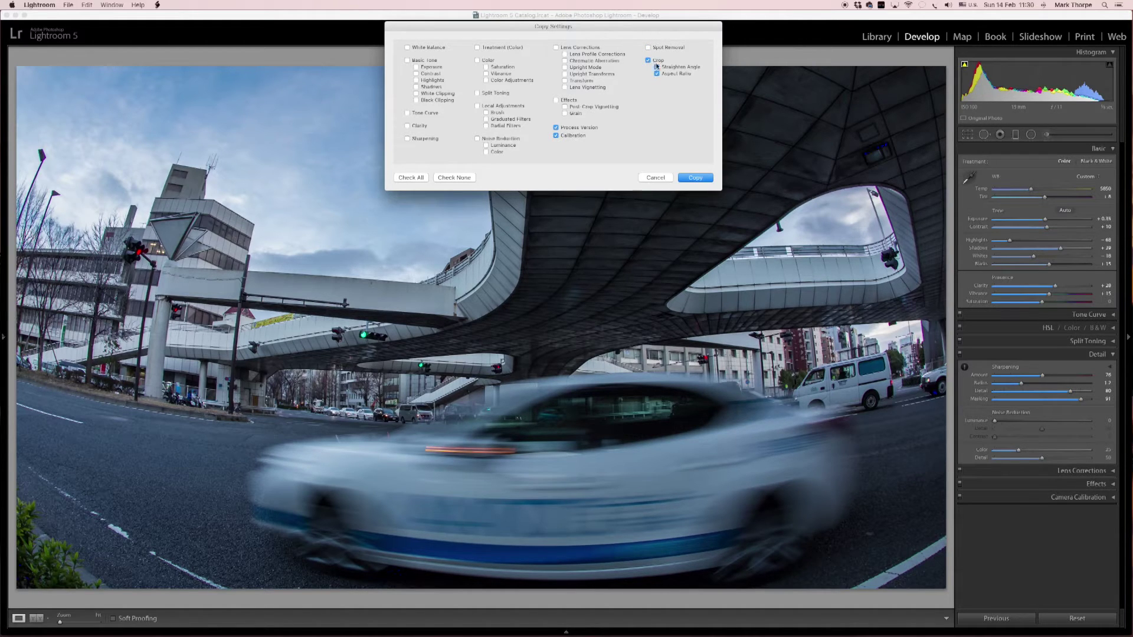
pyautogui.click(695, 178)
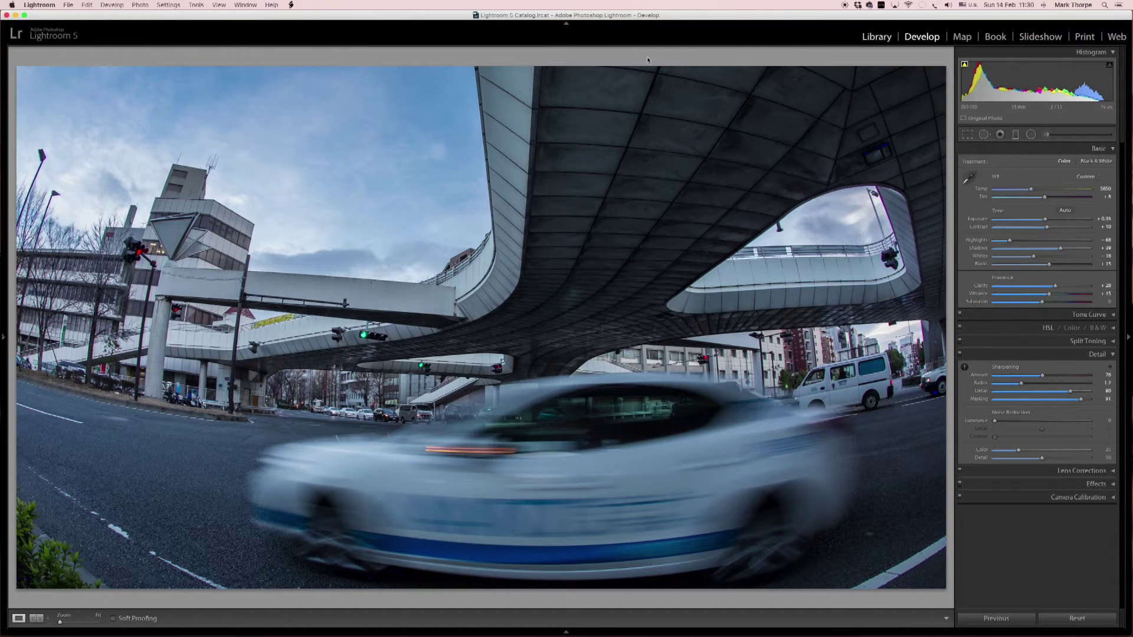
# Step: Open the second keyframe from the Library in Develop and paste the copied crop settings onto it
pyautogui.press('g')
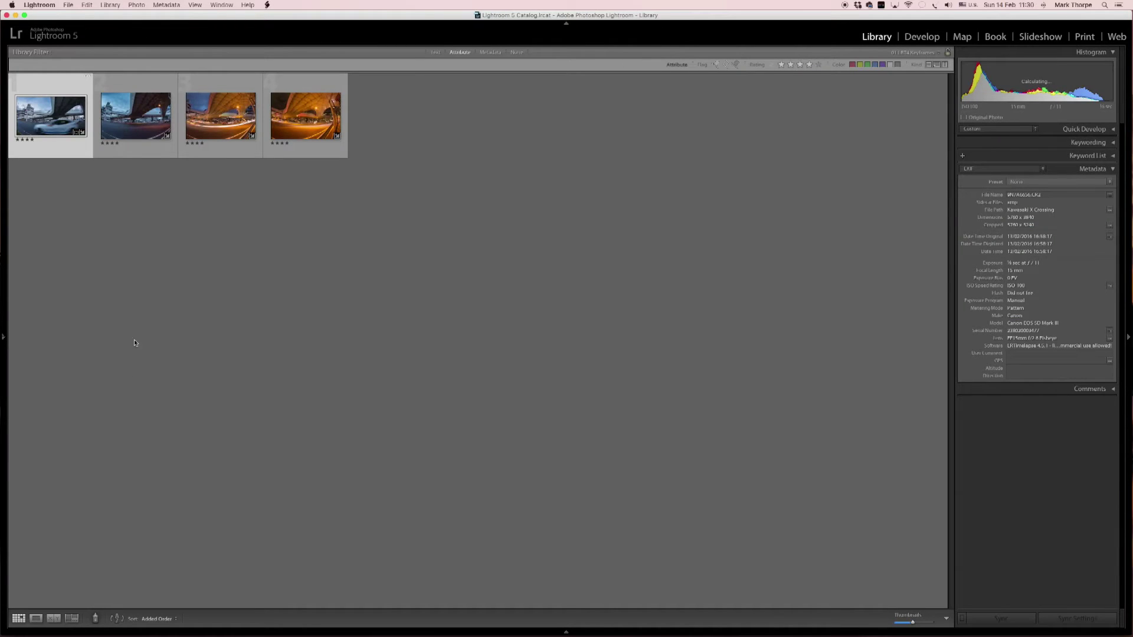
pyautogui.click(124, 115)
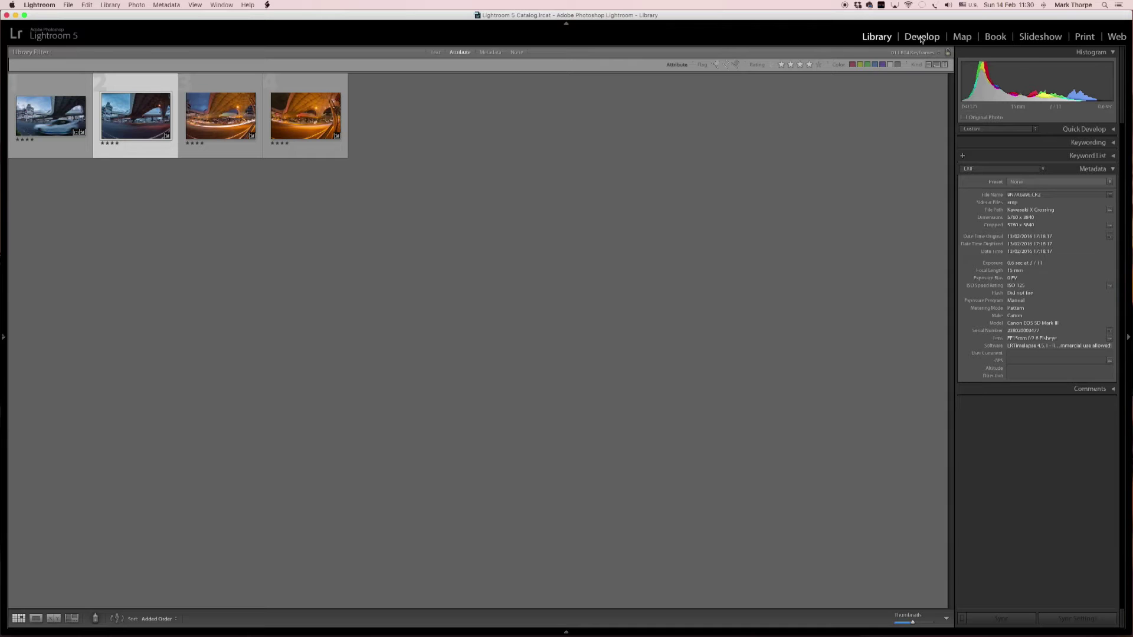
pyautogui.press('d')
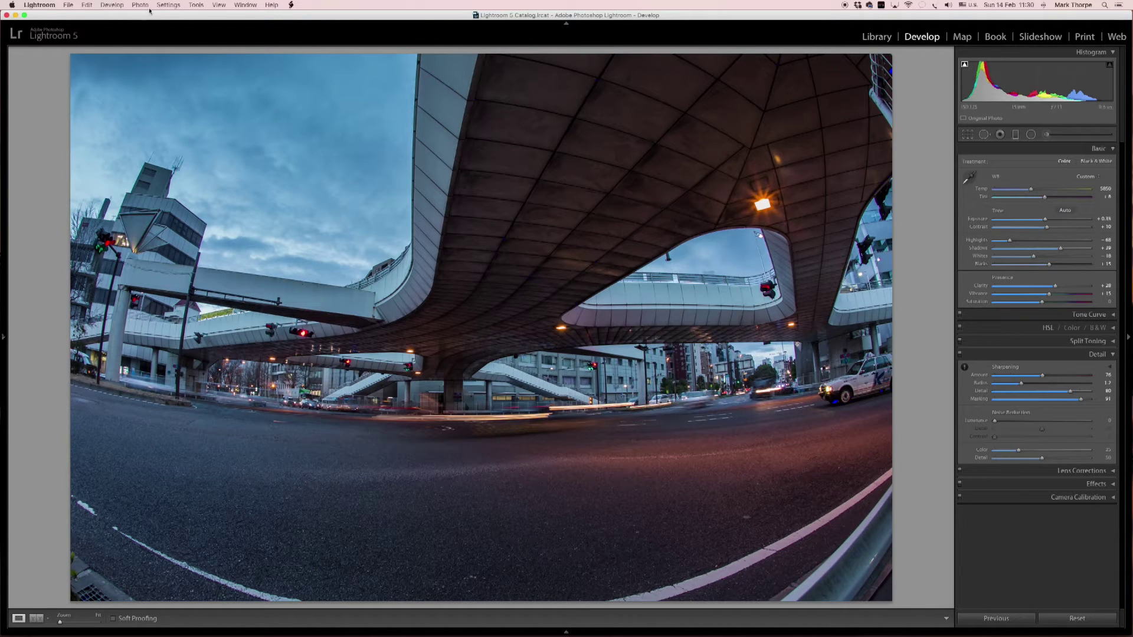
pyautogui.click(168, 4)
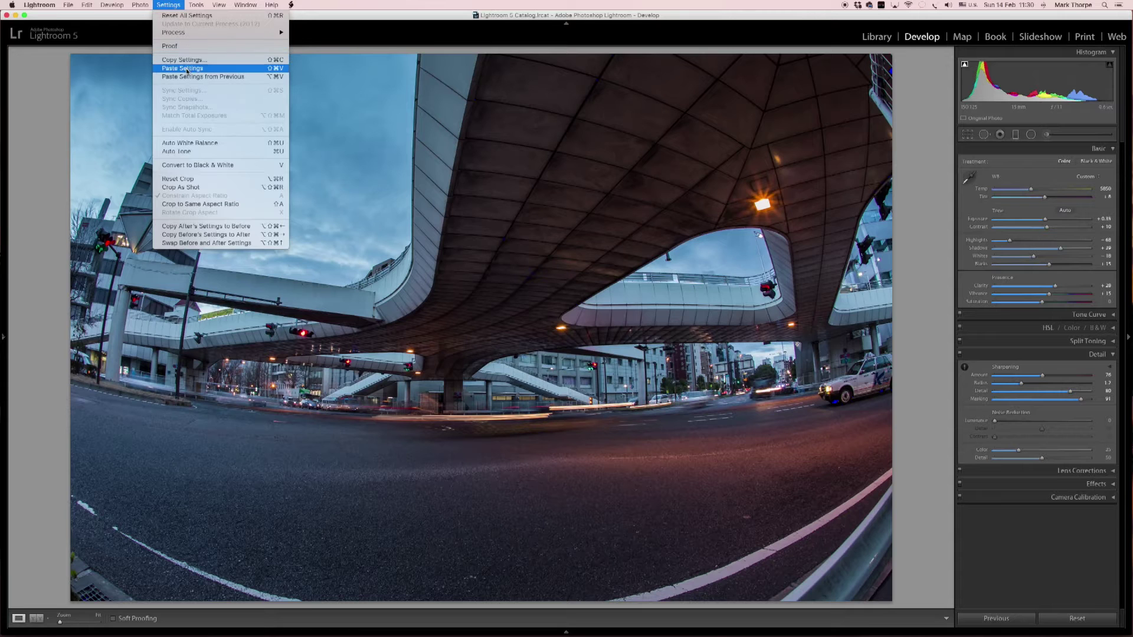
pyautogui.click(187, 69)
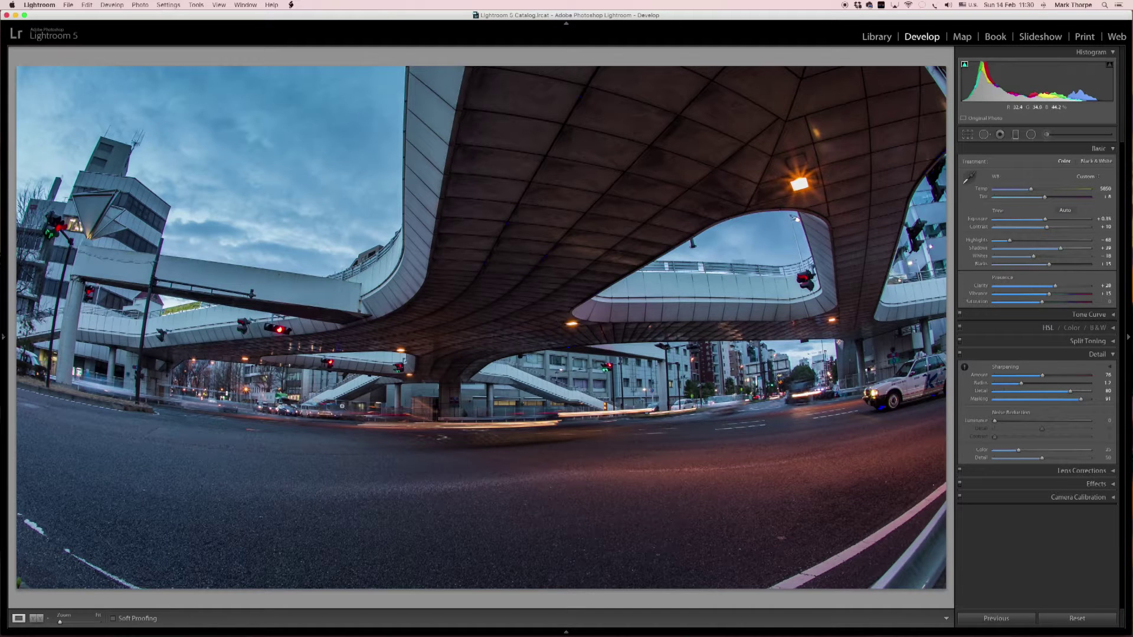
# Step: Flip back and forth between the first three keyframes to compare their framing, brightness and colour
pyautogui.press('Right')
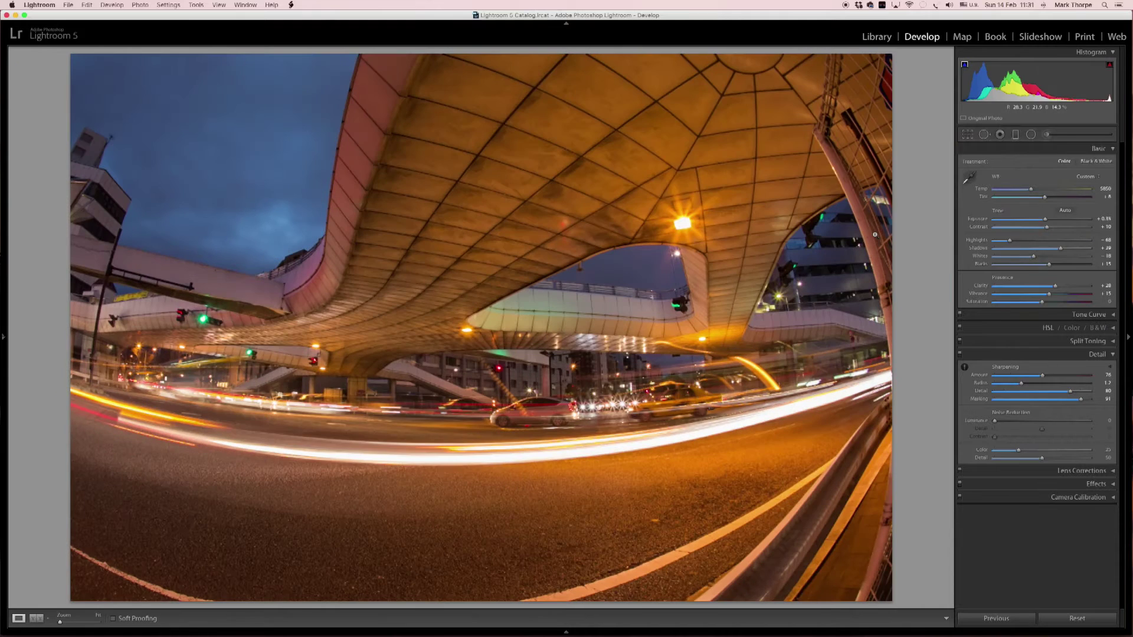
pyautogui.press('Left')
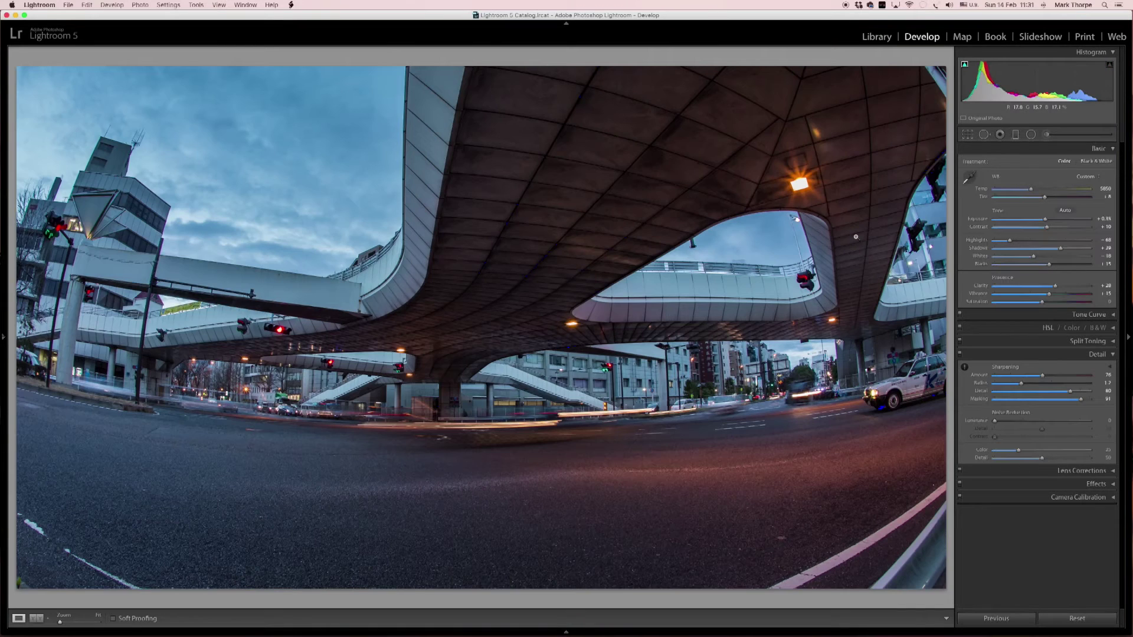
pyautogui.press('Left')
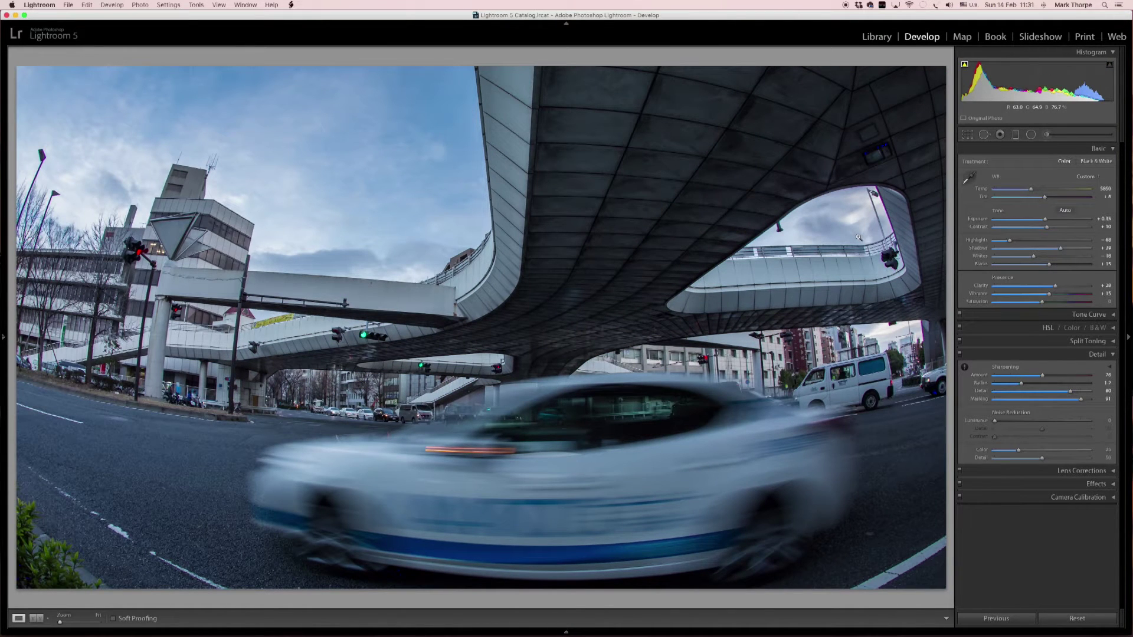
pyautogui.press('Left')
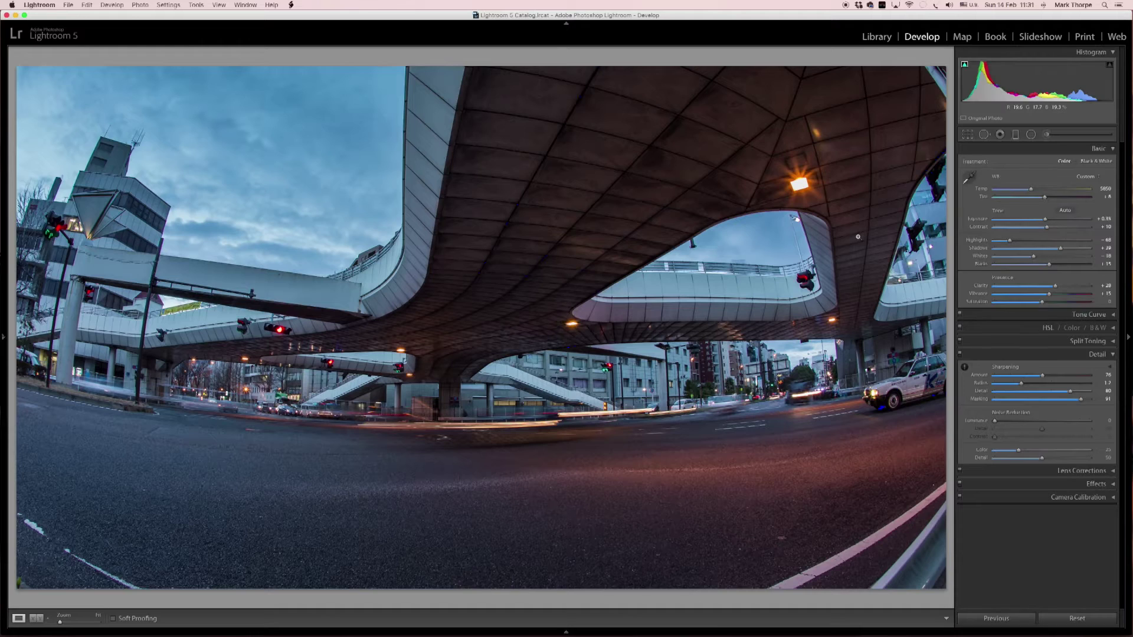
pyautogui.press('Left')
pyautogui.press('Right')
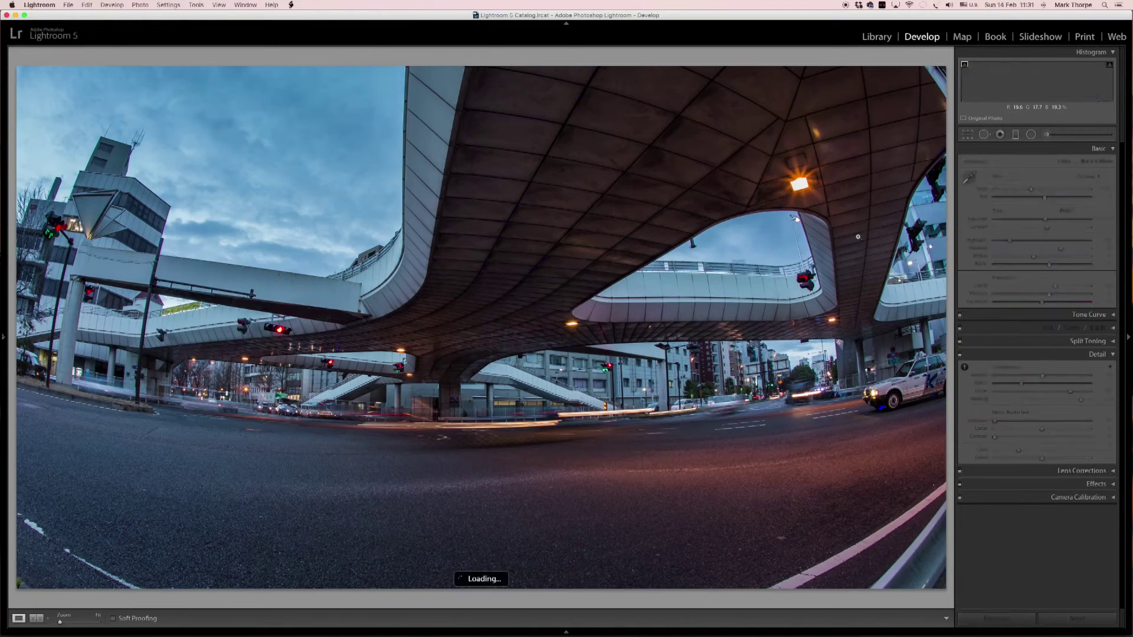
pyautogui.press('Right')
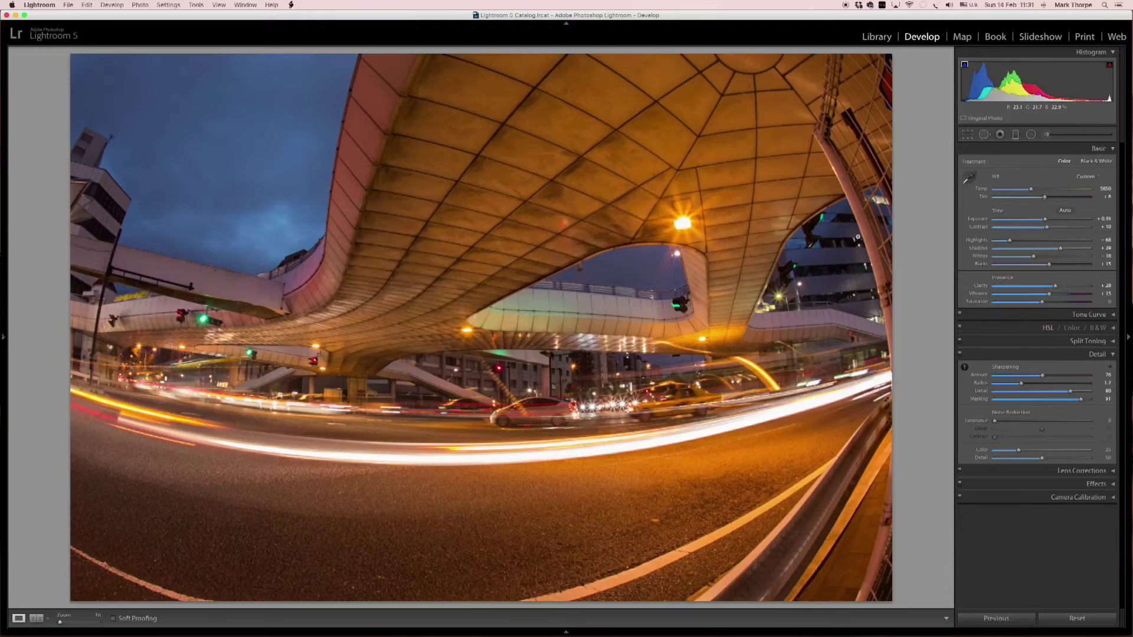
pyautogui.press('Left')
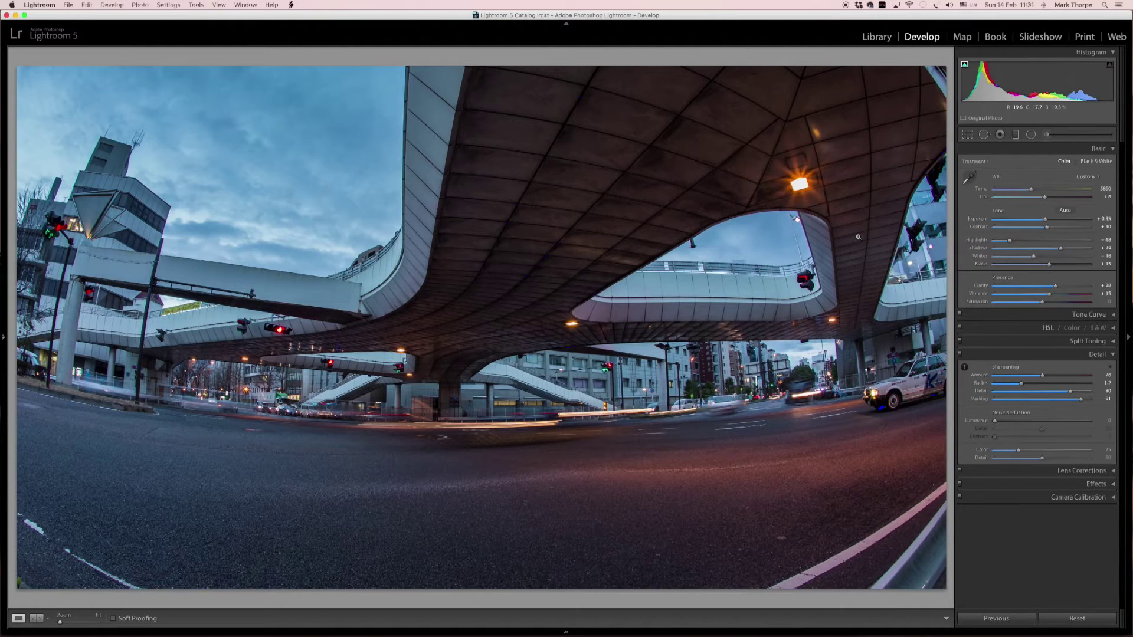
pyautogui.press('Left')
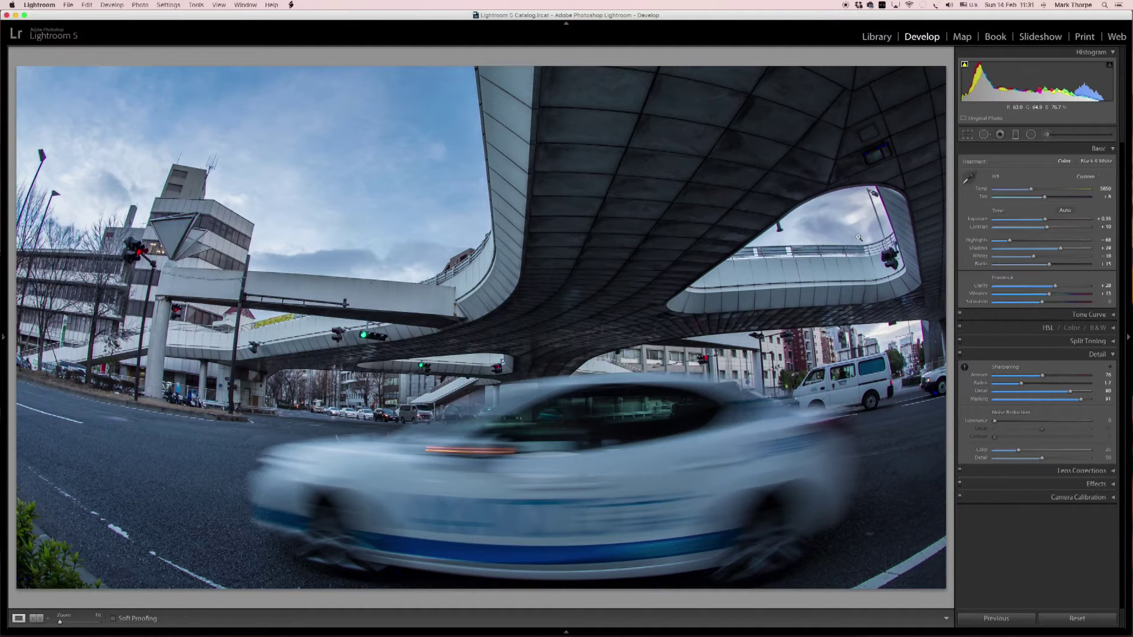
pyautogui.press('Right')
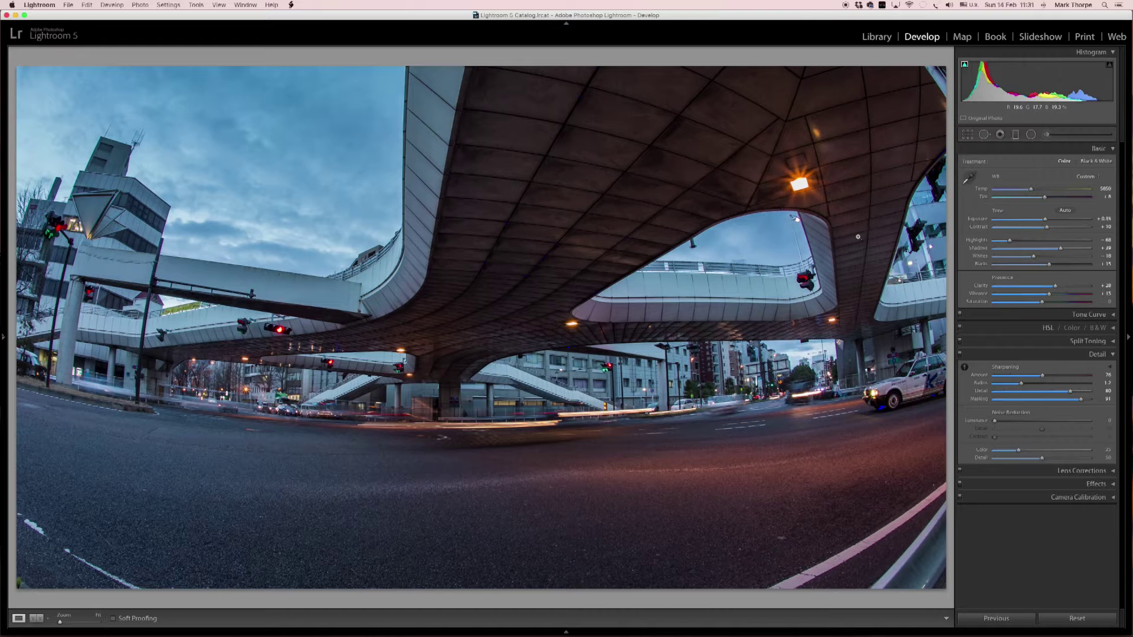
pyautogui.press('Left')
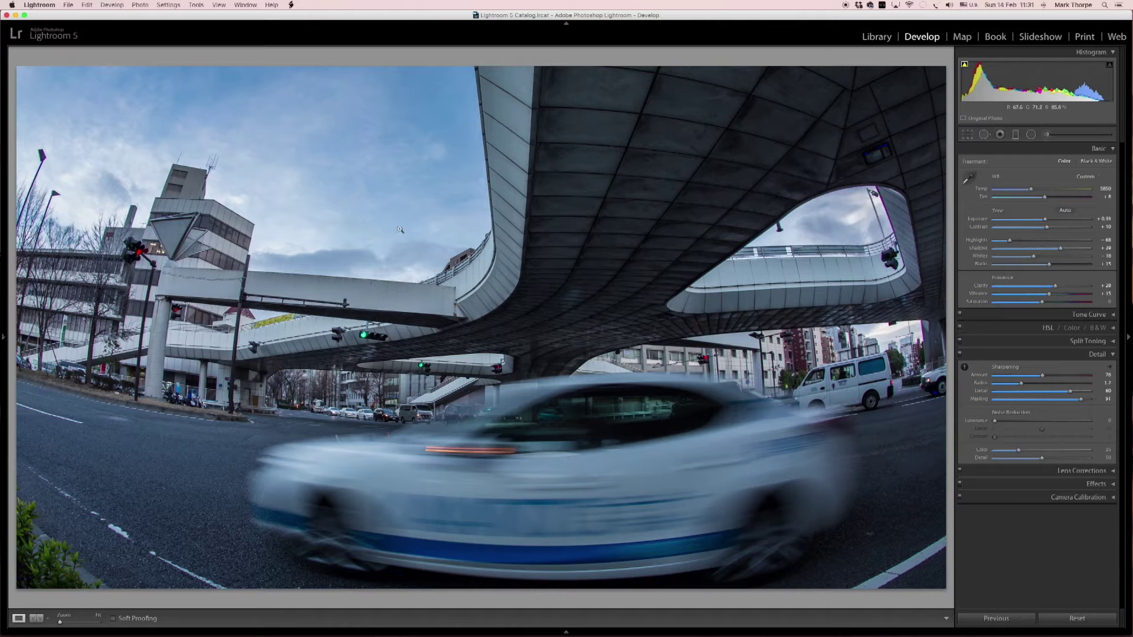
pyautogui.press('Right')
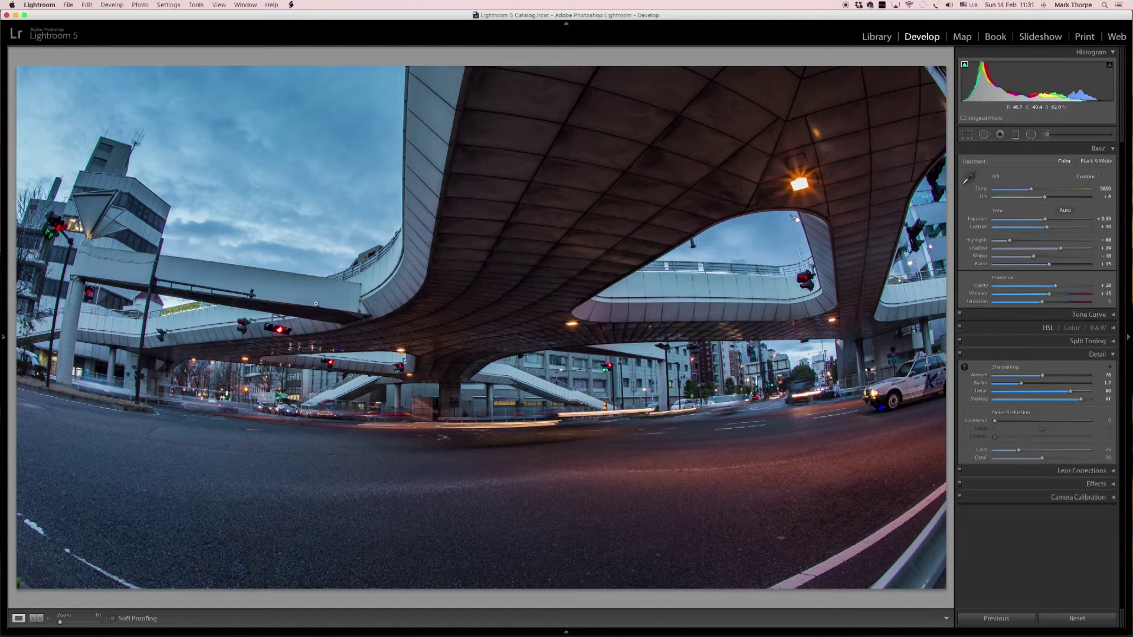
pyautogui.press('Right')
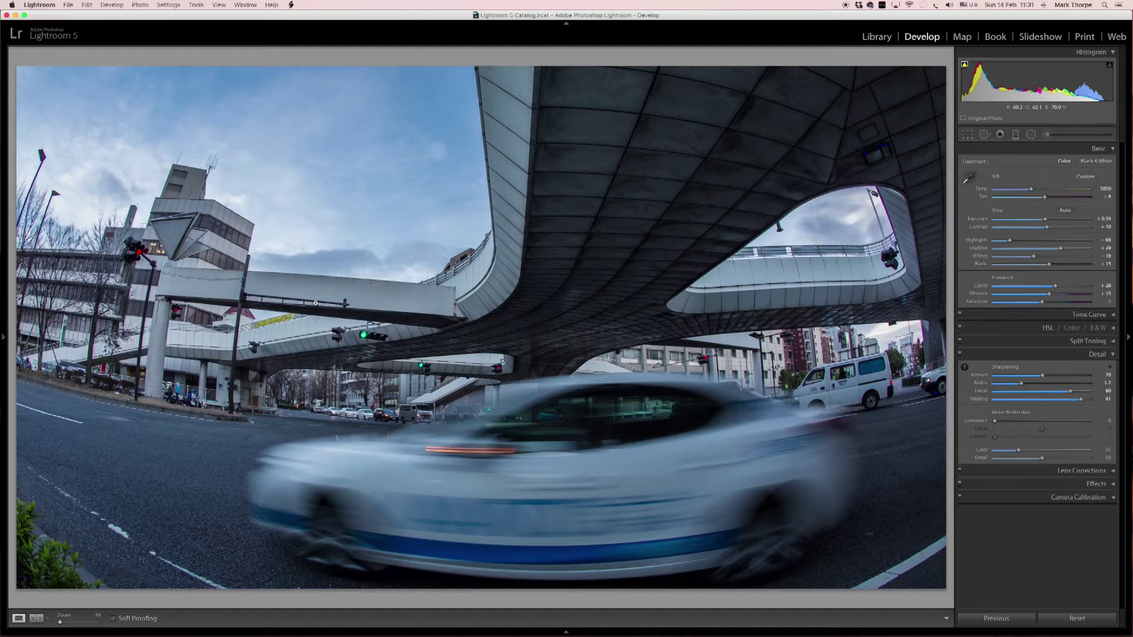
pyautogui.press('Right')
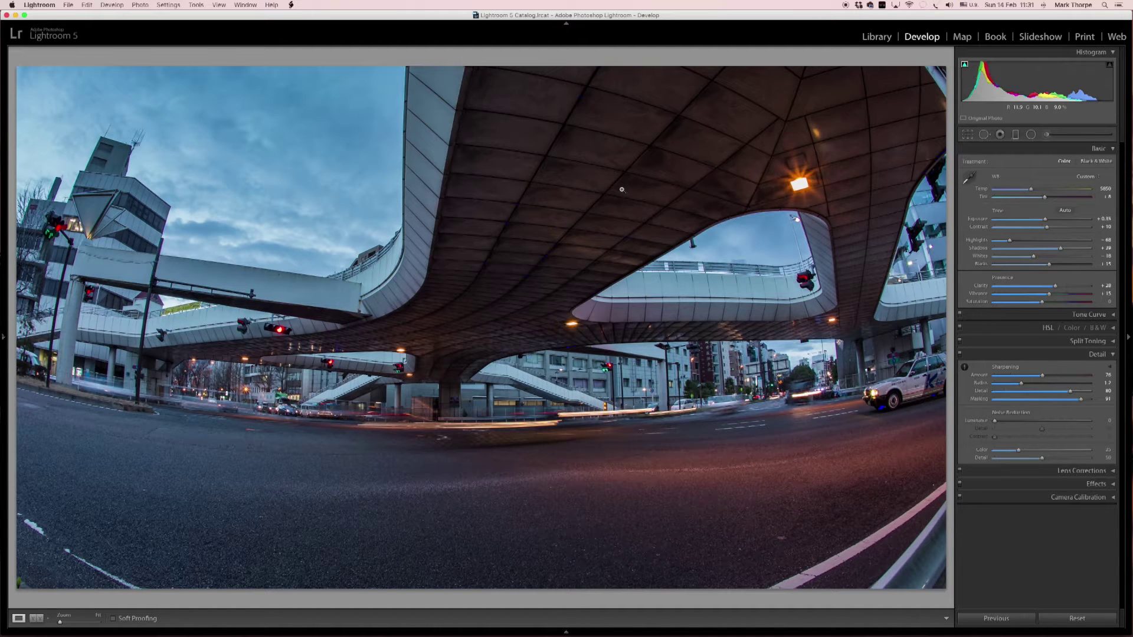
# Step: Go to the third keyframe and paste the copied crop settings onto it
pyautogui.press('Right')
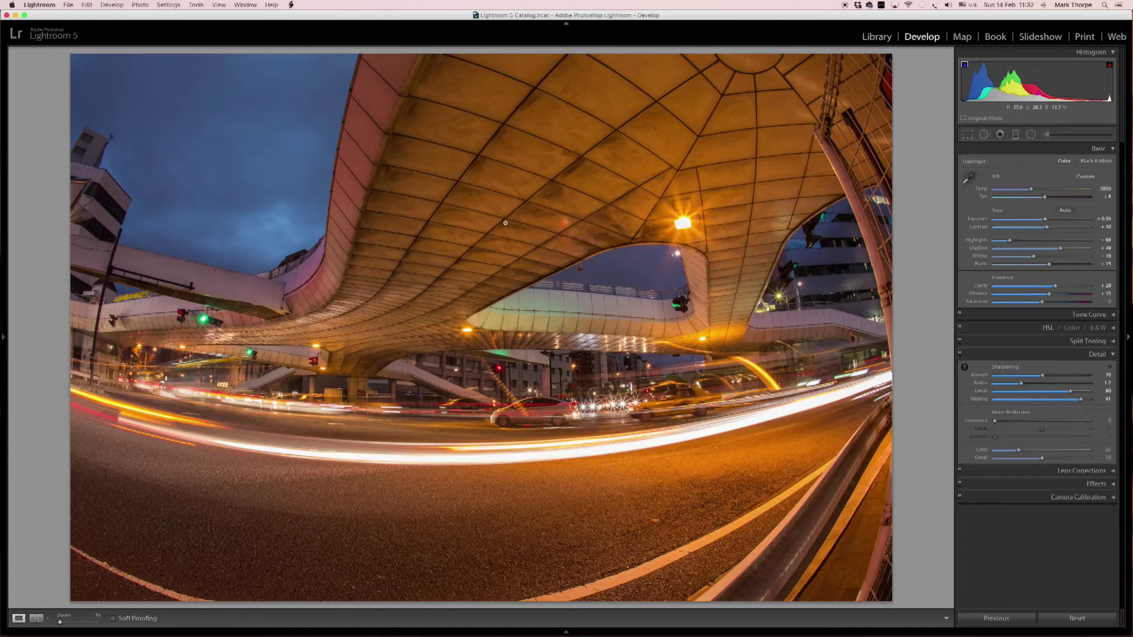
pyautogui.click(175, 6)
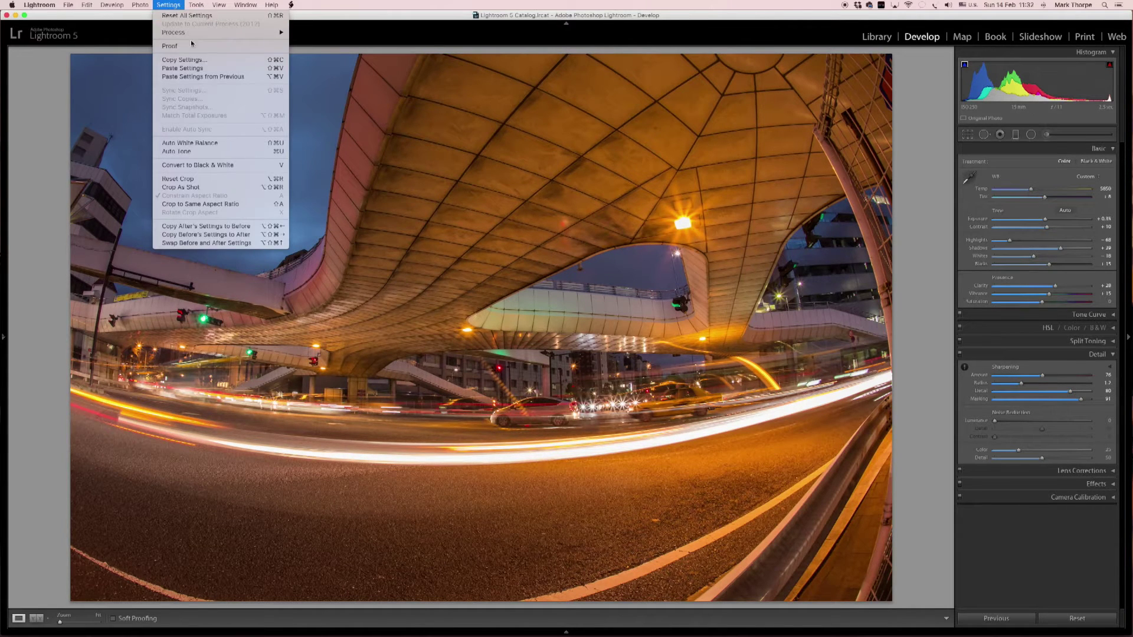
pyautogui.click(185, 68)
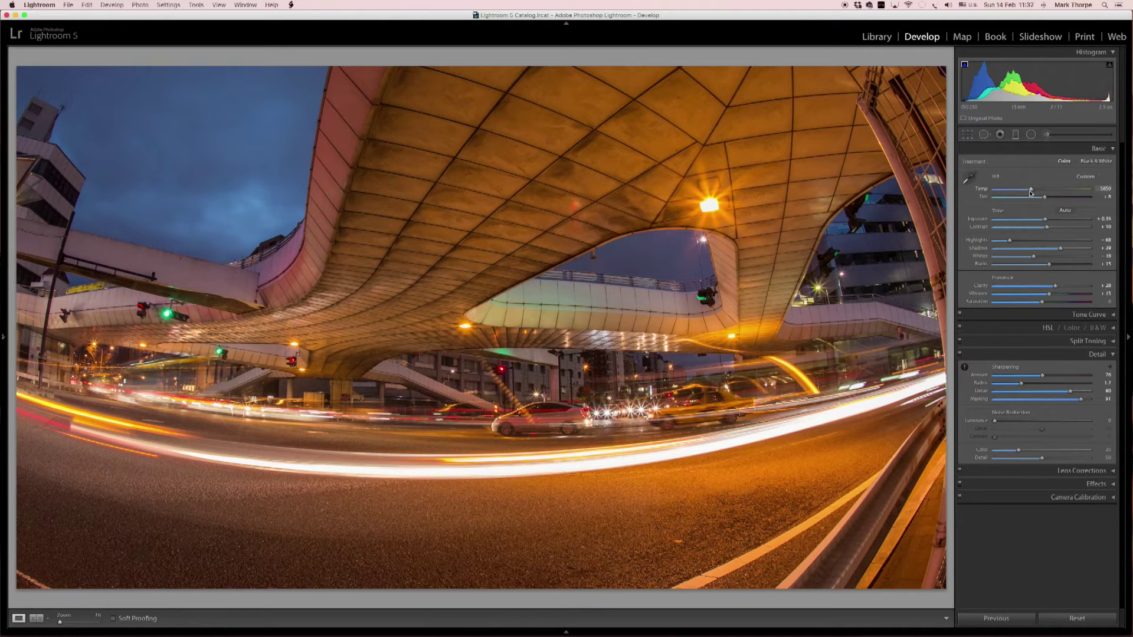
# Step: Cool the third keyframe's white balance temperature to about 3310 and raise its exposure to +0.60
pyautogui.moveTo(1030, 190); pyautogui.dragTo(1016, 191)
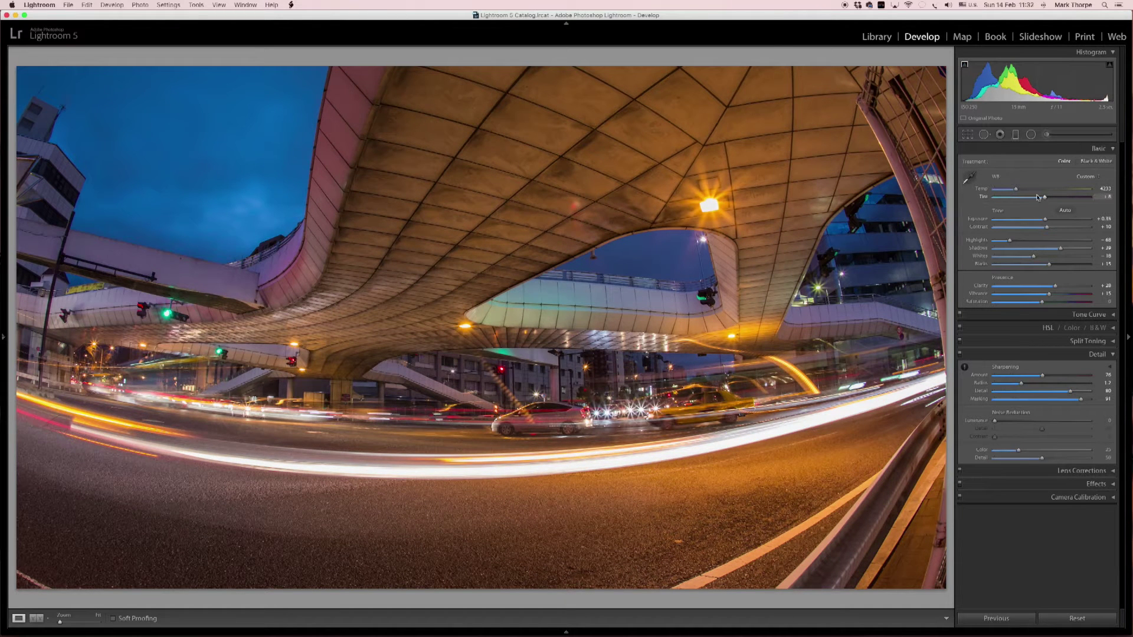
pyautogui.moveTo(1017, 190); pyautogui.dragTo(1030, 191)
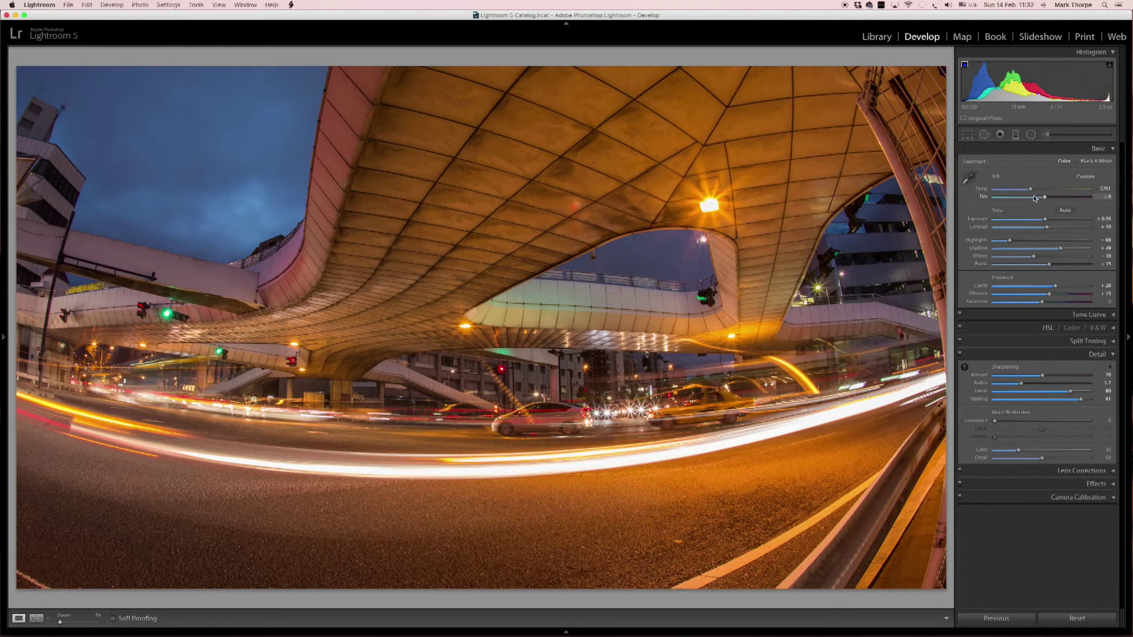
pyautogui.moveTo(1031, 191); pyautogui.dragTo(1006, 195)
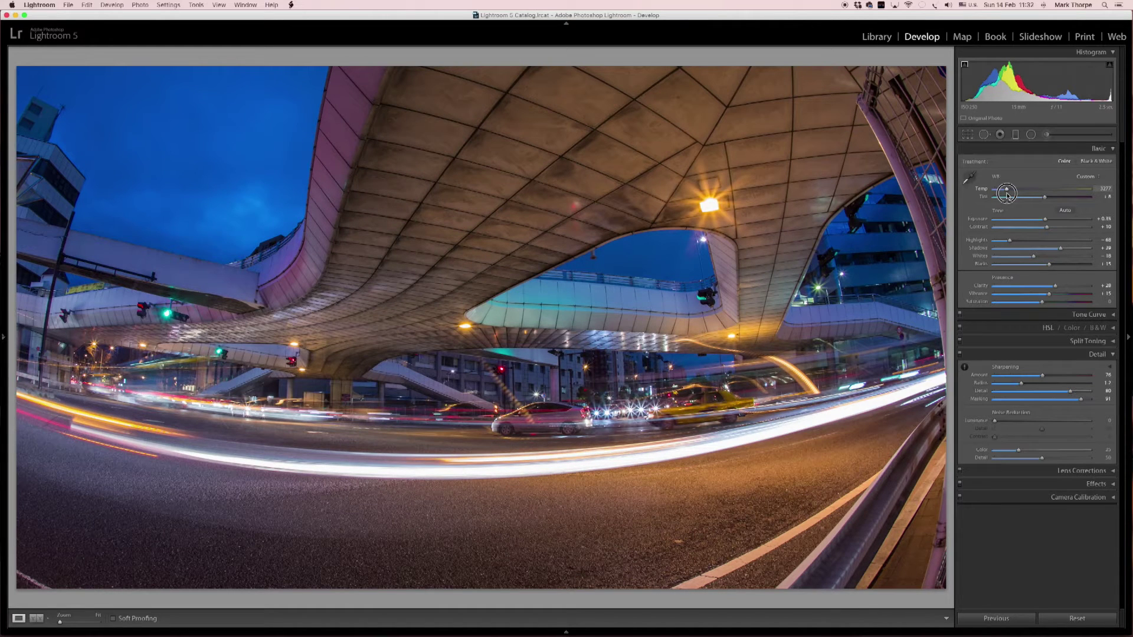
pyautogui.moveTo(1007, 195); pyautogui.dragTo(1007, 195)
pyautogui.click(1008, 190)
pyautogui.moveTo(1007, 190); pyautogui.dragTo(1008, 191)
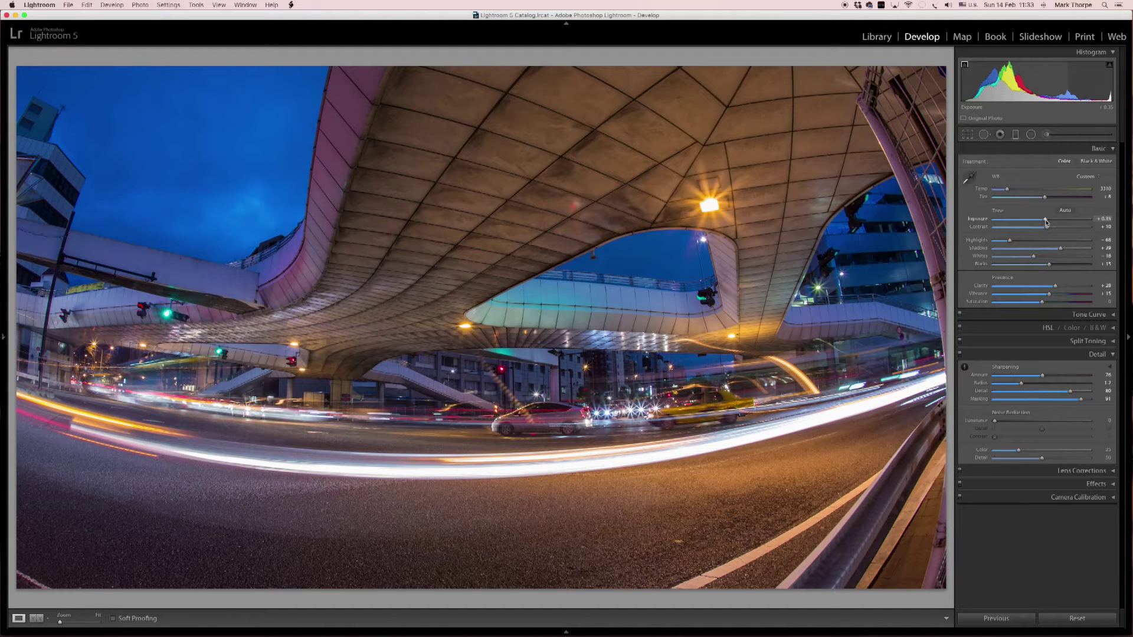
pyautogui.moveTo(1044, 220); pyautogui.dragTo(1049, 221)
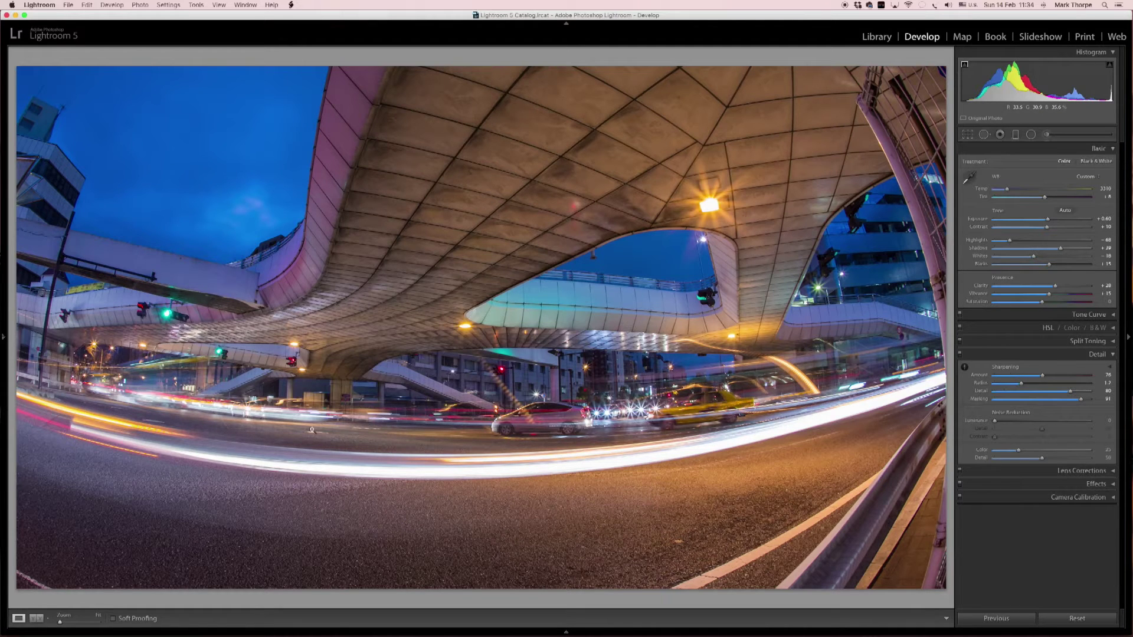
# Step: Select the third and fourth keyframes in the Library and sync adjustments onward with the LRTimelapse Sync Keyframes script
pyautogui.click(876, 38)
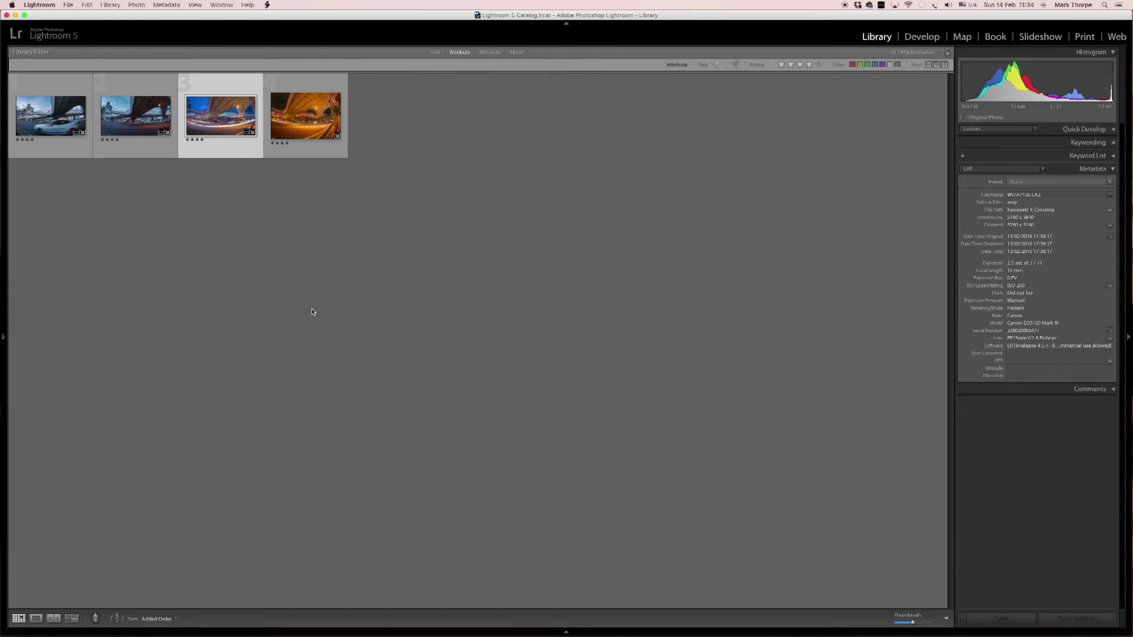
pyautogui.keyDown('shift'); pyautogui.click(315, 126); pyautogui.keyUp('shift')
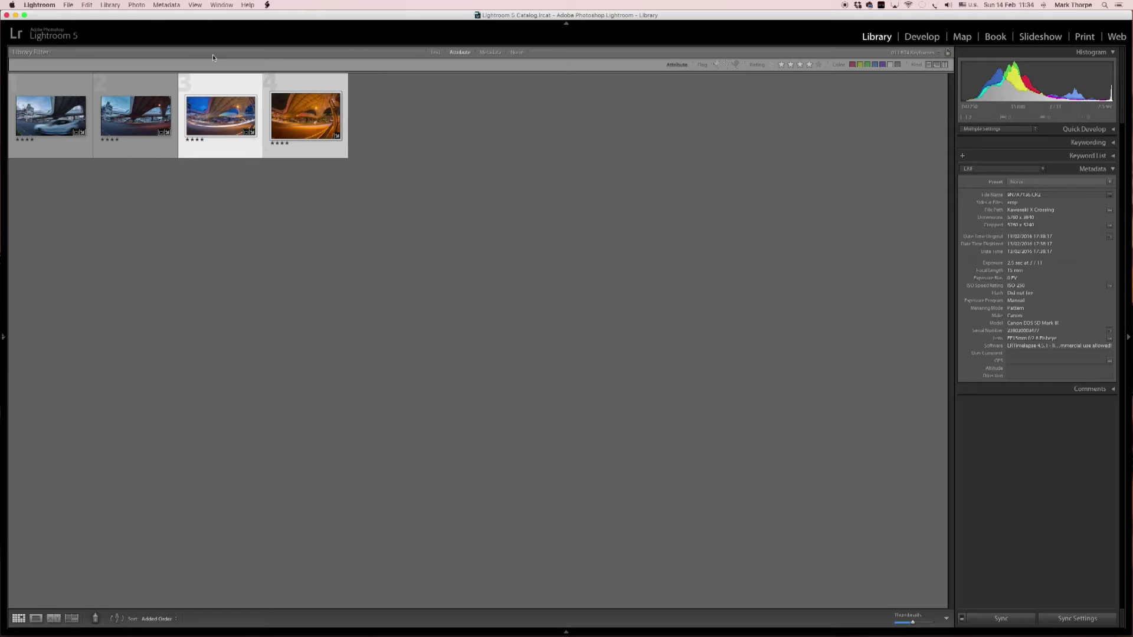
pyautogui.click(266, 5)
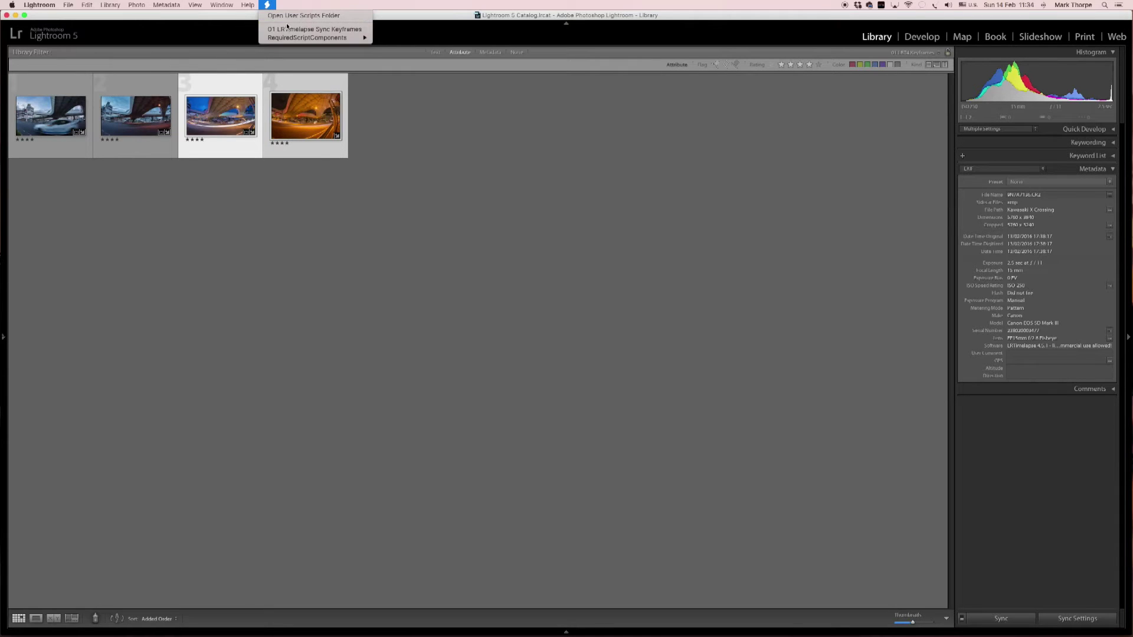
pyautogui.click(301, 31)
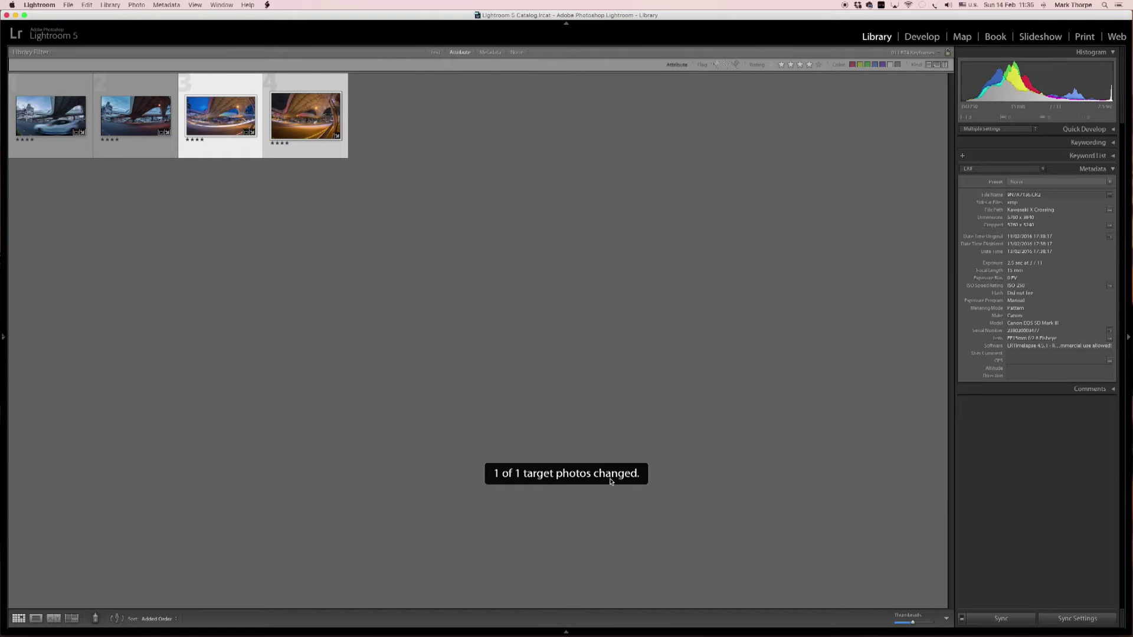
# Step: Open the fourth keyframe in Develop and paste the copied crop settings onto it
pyautogui.click(308, 121)
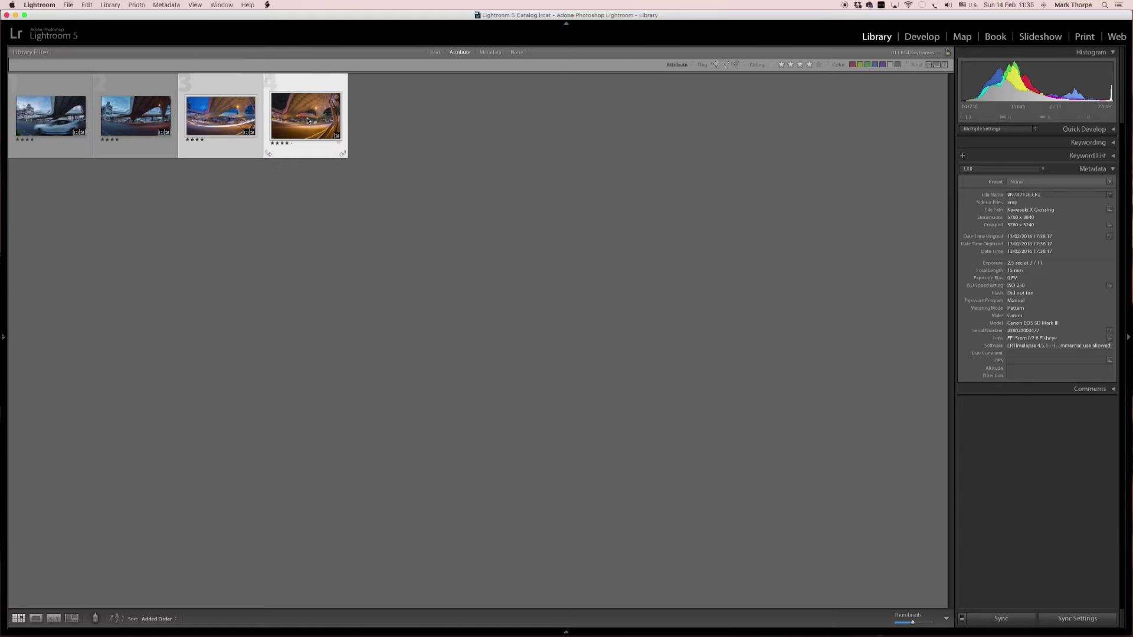
pyautogui.click(927, 39)
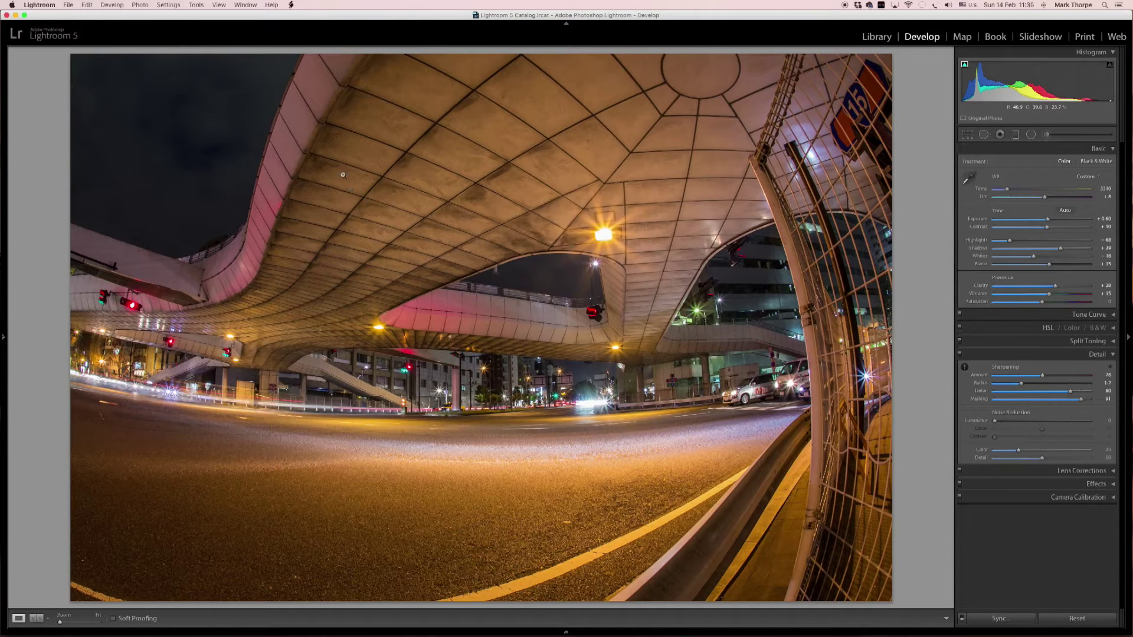
pyautogui.click(169, 6)
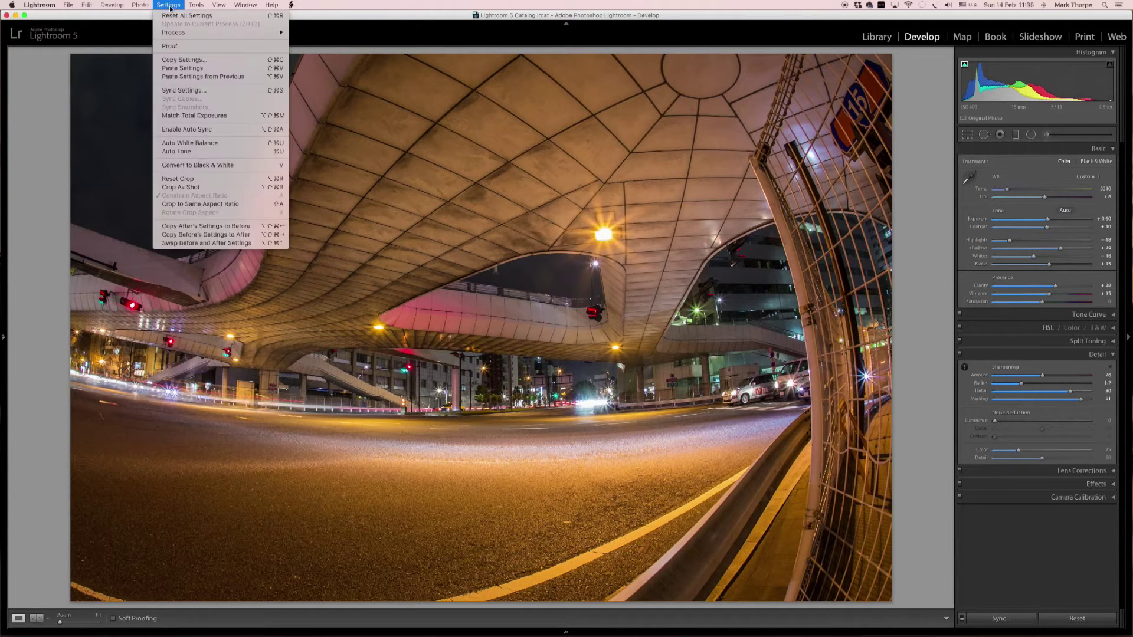
pyautogui.click(187, 72)
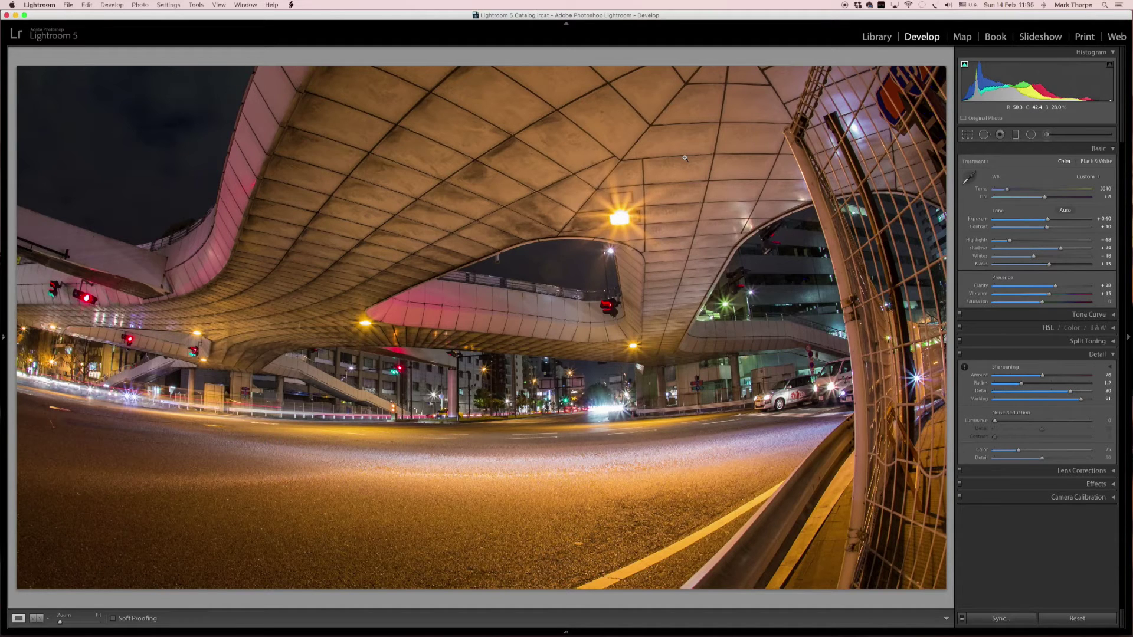
# Step: Grade the fourth keyframe: white balance temperature about 2877, exposure +0.65, highlights about -94 and shadows about +18
pyautogui.click(1008, 190)
pyautogui.moveTo(1008, 190); pyautogui.dragTo(1003, 192)
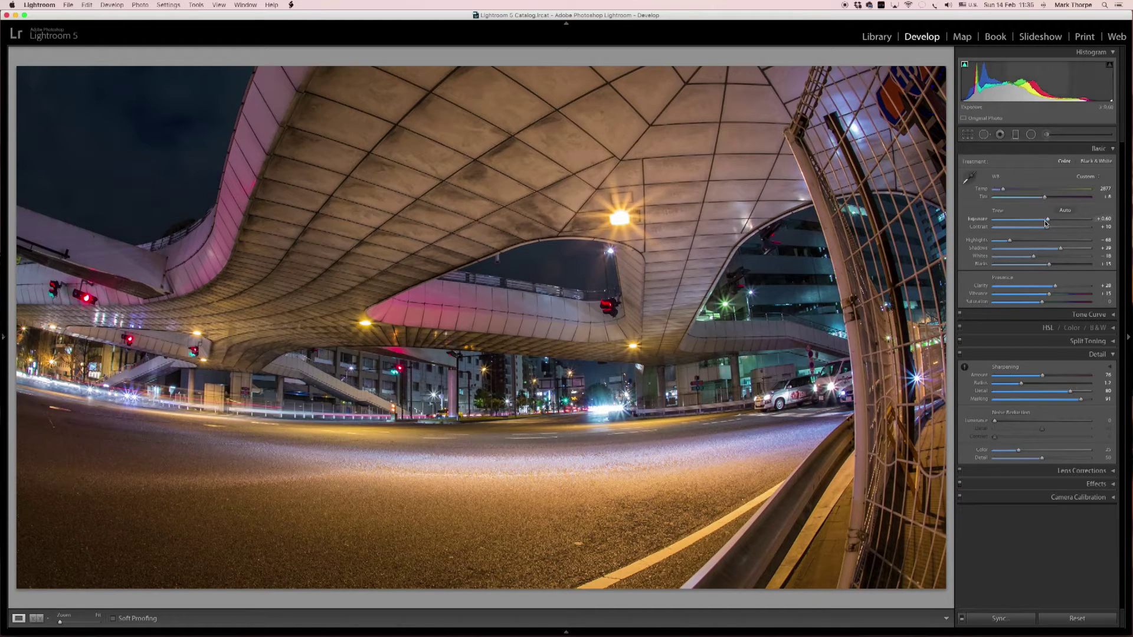
pyautogui.moveTo(1047, 221); pyautogui.dragTo(1049, 221)
pyautogui.moveTo(1048, 221); pyautogui.dragTo(1048, 221)
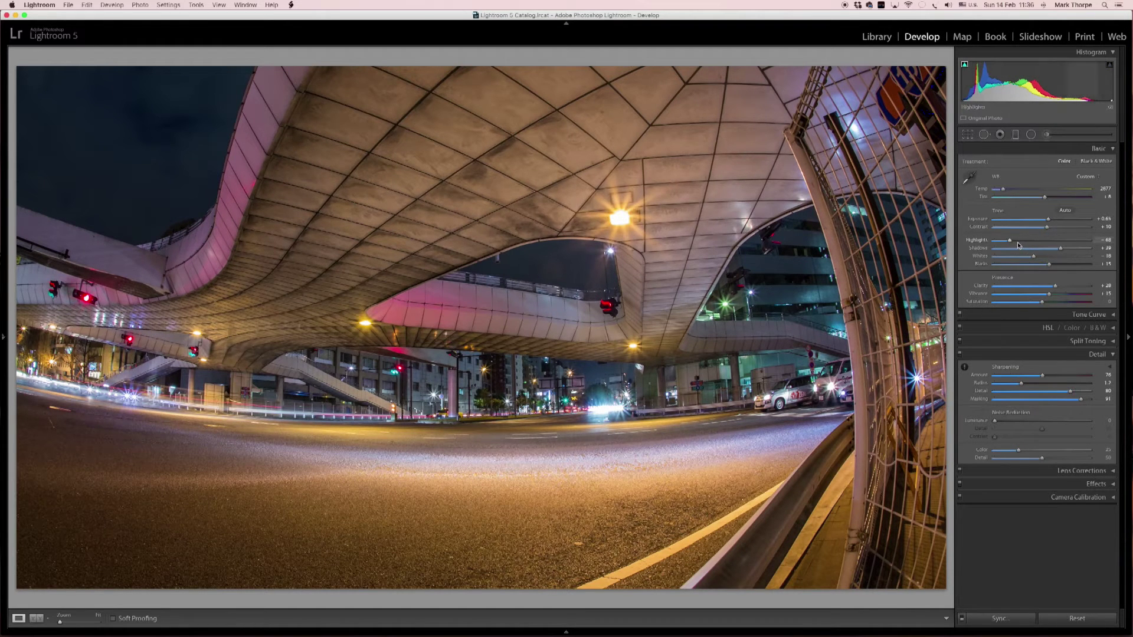
pyautogui.moveTo(1010, 241); pyautogui.dragTo(1051, 248)
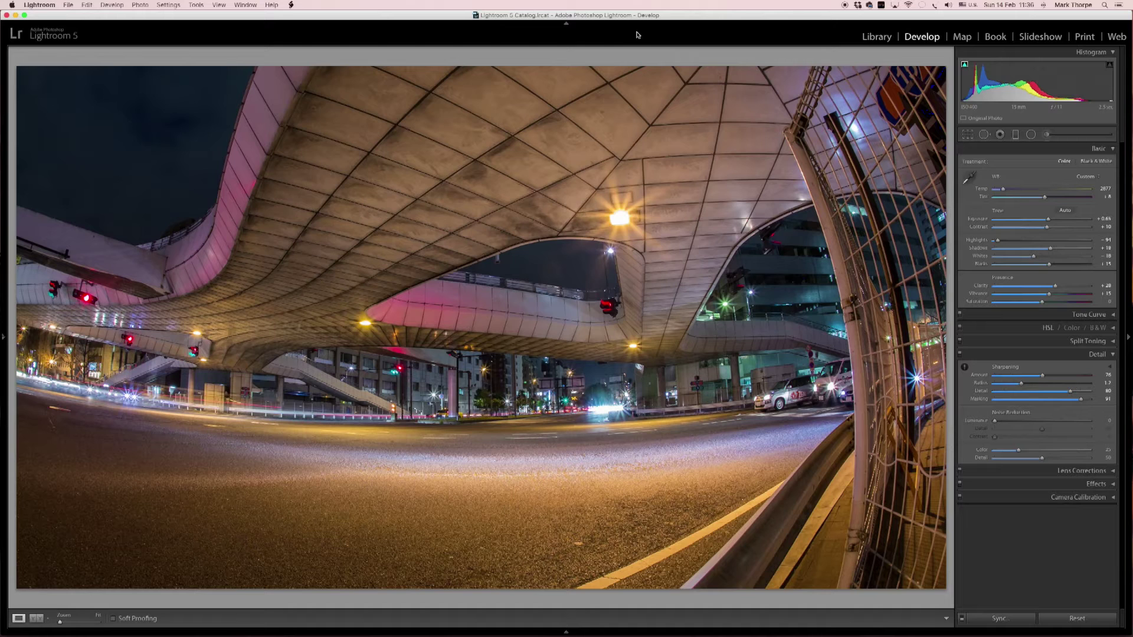
# Step: Return to the Library and reveal the catalog panels and the filmstrip
pyautogui.click(880, 37)
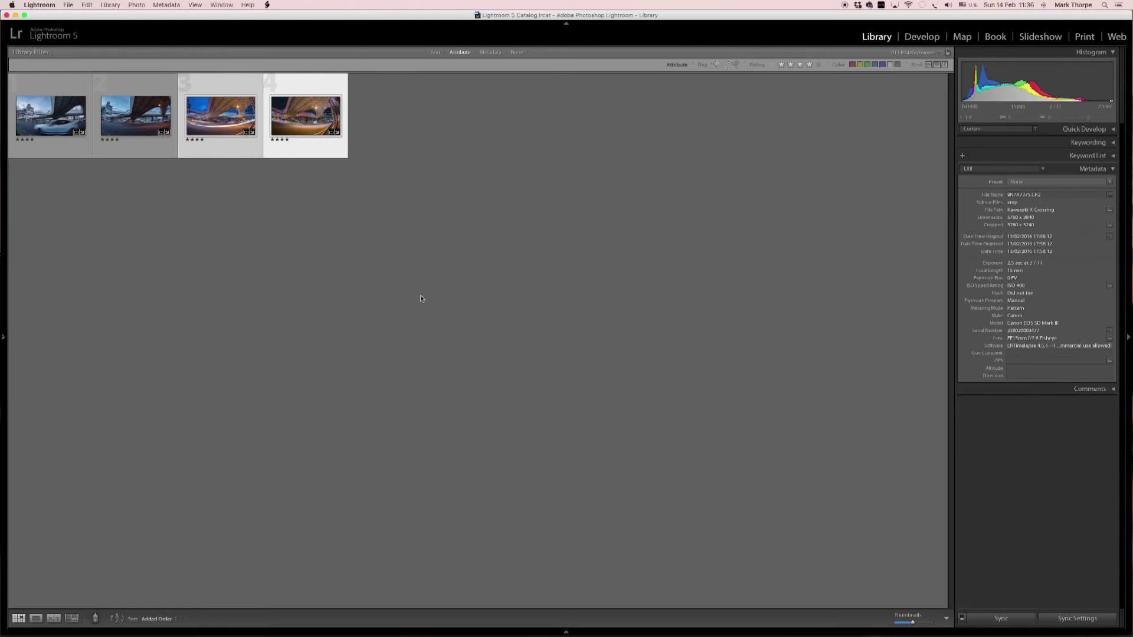
pyautogui.click(5, 337)
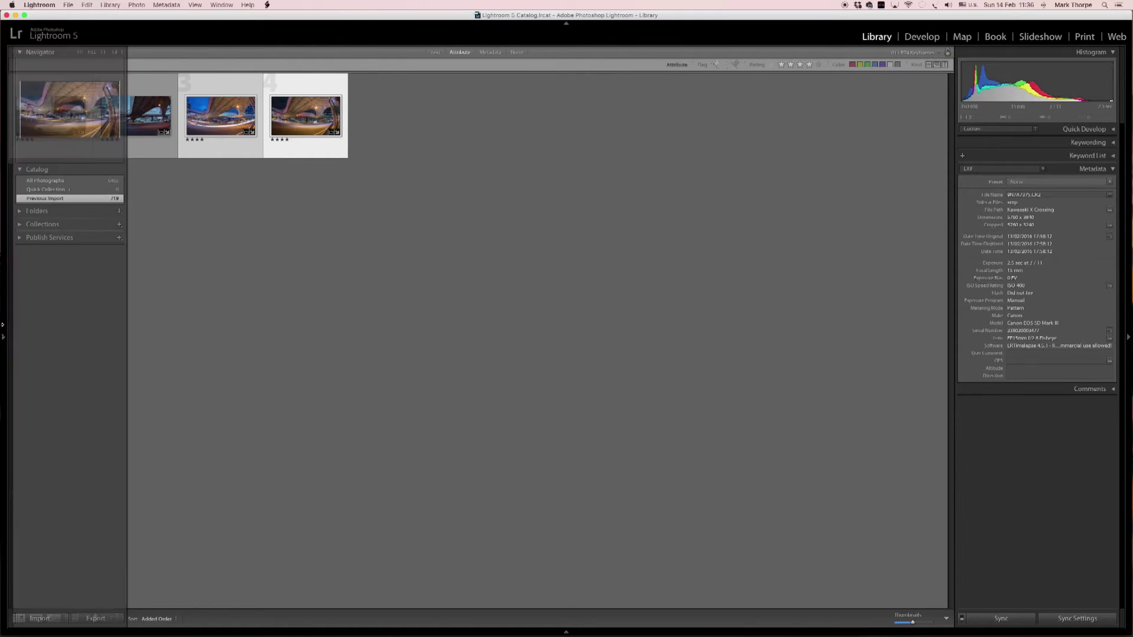
pyautogui.click(488, 625)
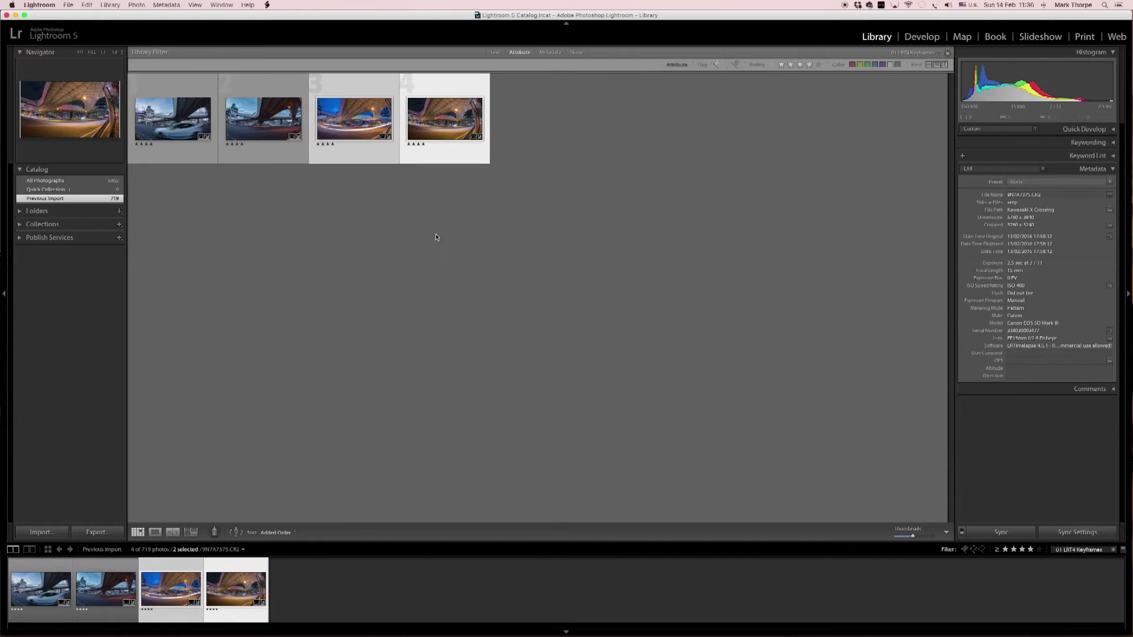
# Step: Select all four keyframes and save their metadata to the files
pyautogui.click(178, 88)
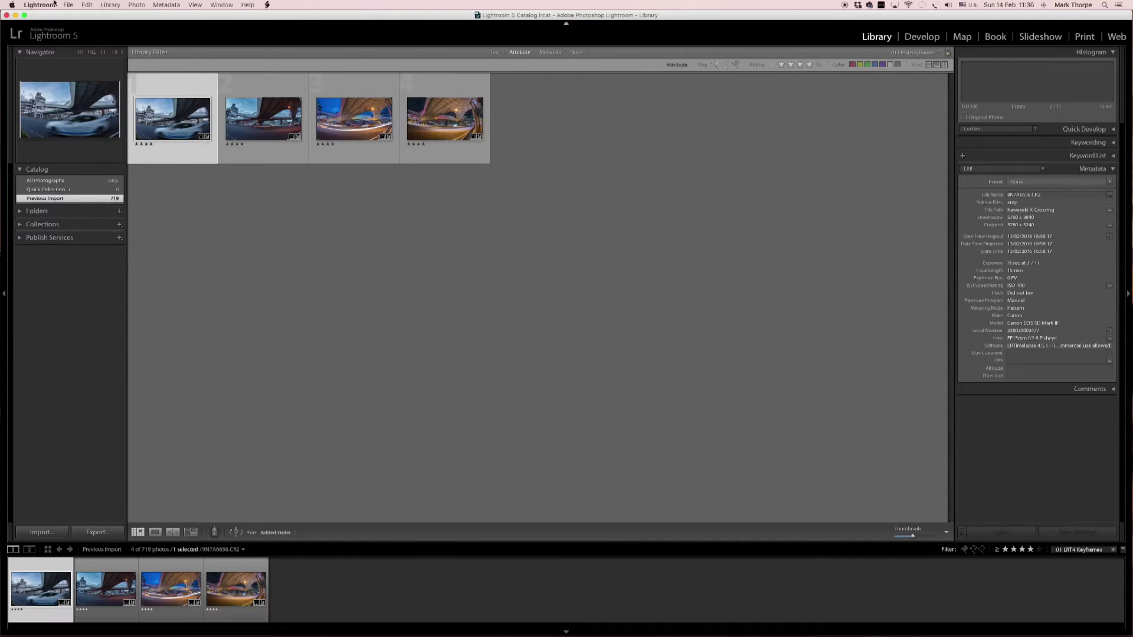
pyautogui.click(87, 4)
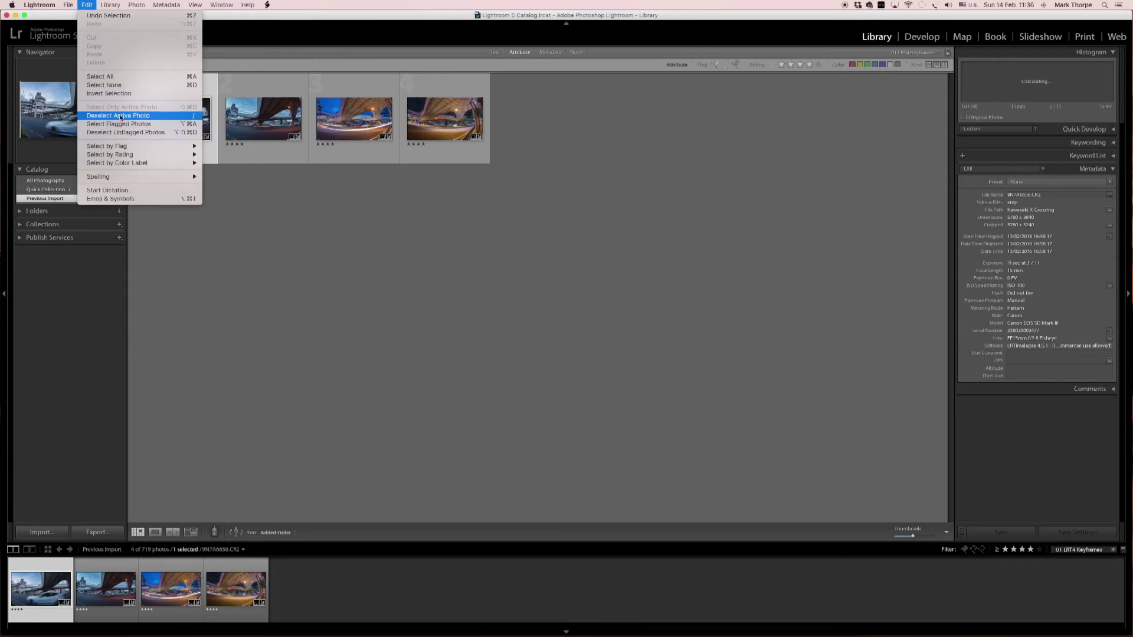
pyautogui.click(101, 77)
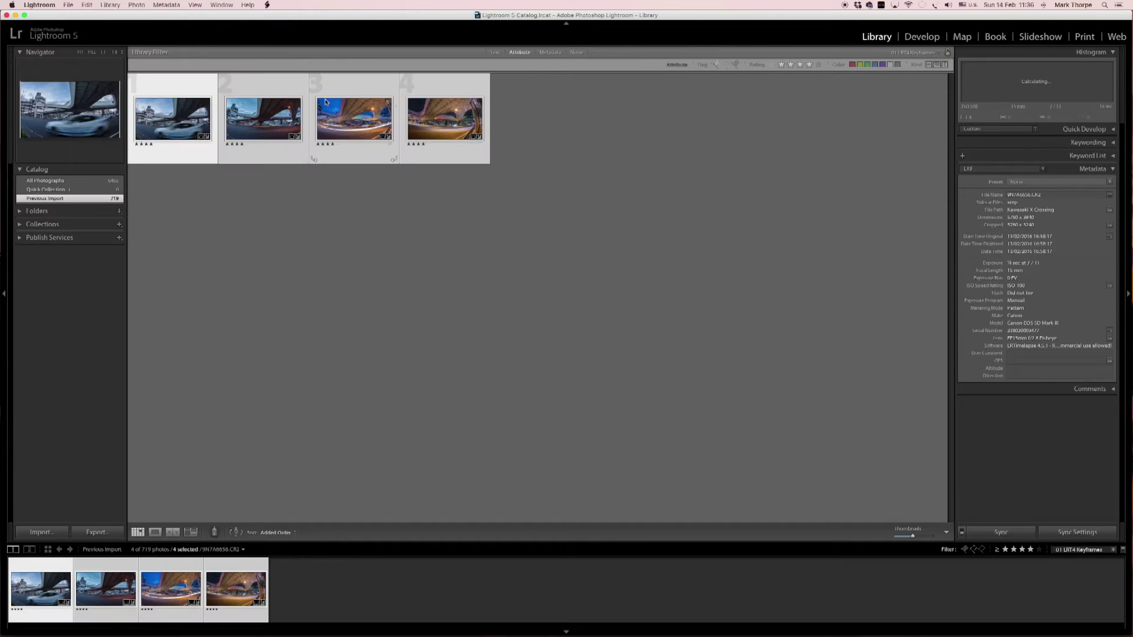
pyautogui.click(167, 6)
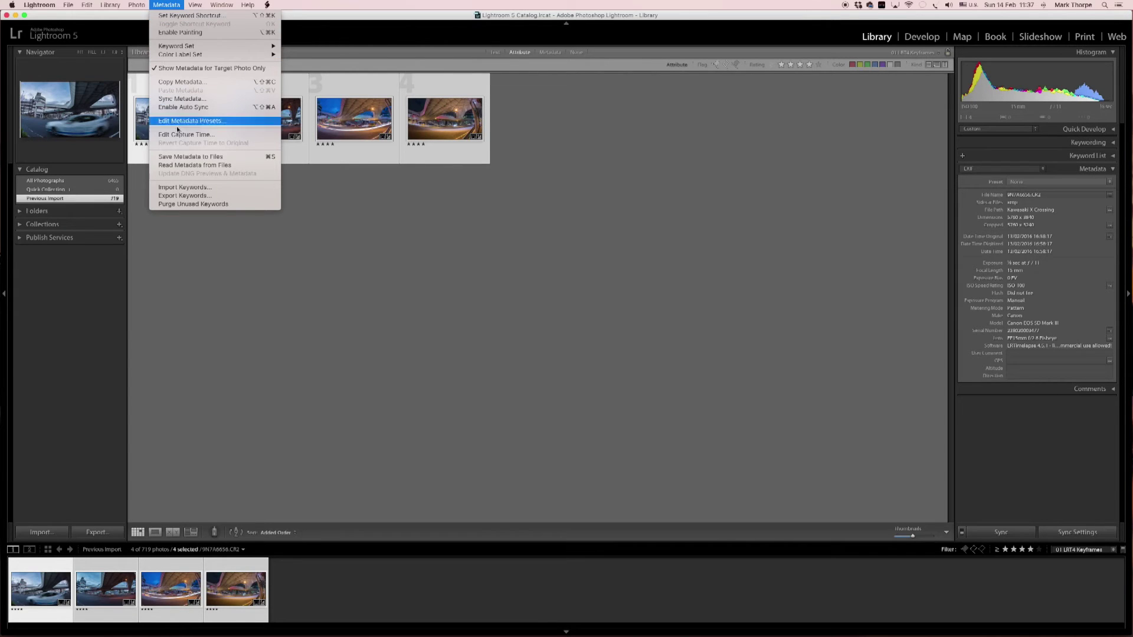
pyautogui.click(189, 157)
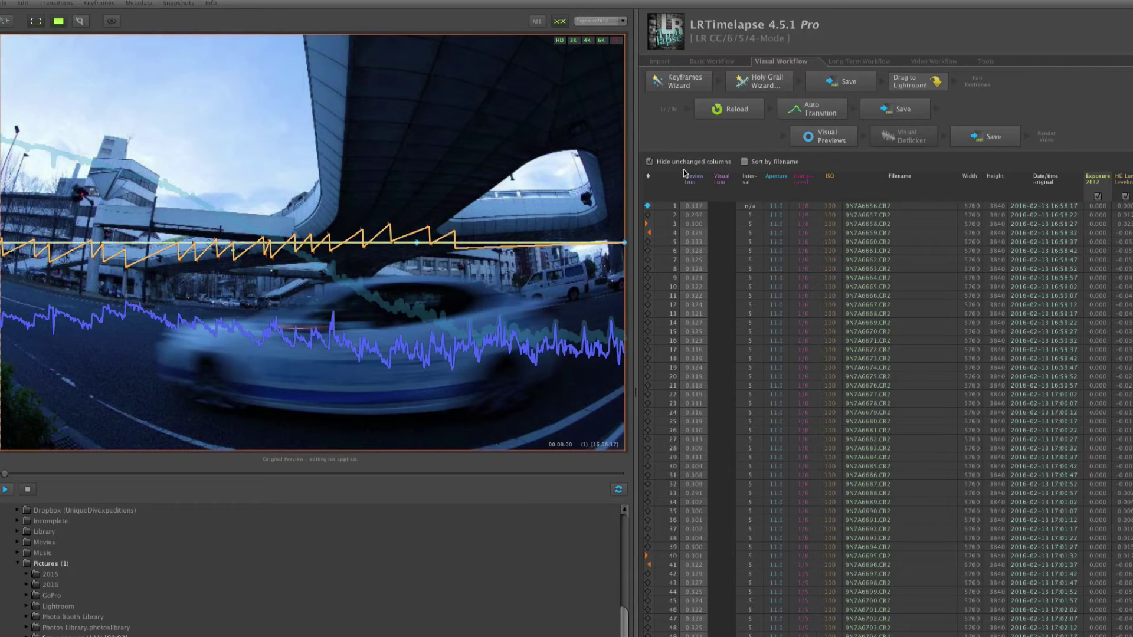
# Step: Switch to LRTimelapse, reload the sequence's metadata and run Auto Transition between the keyframes
pyautogui.click(734, 112)
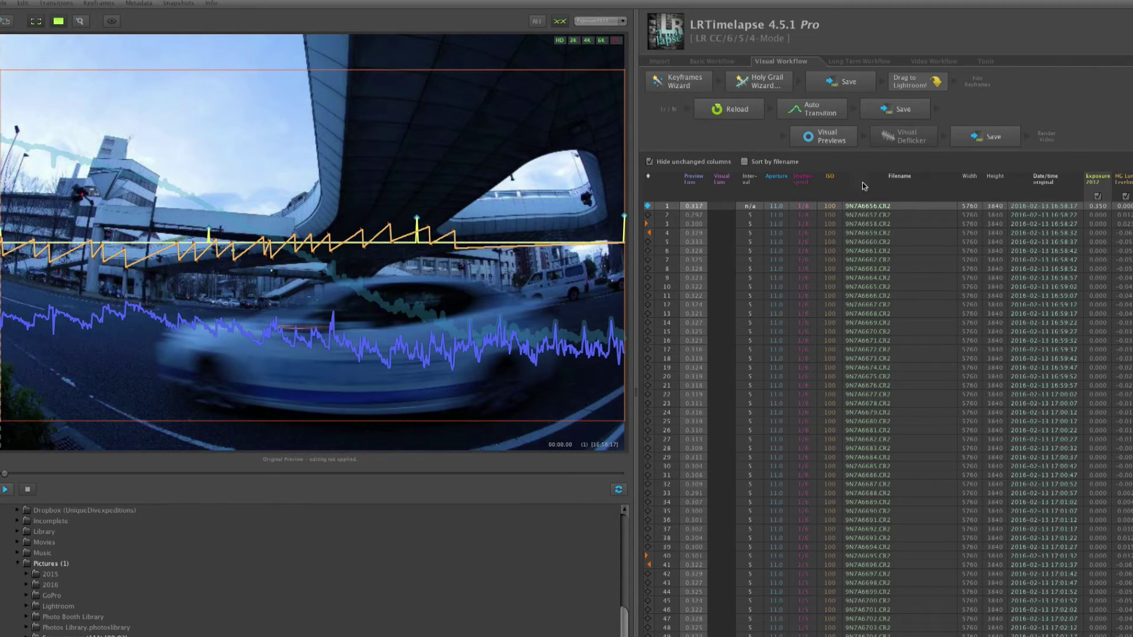
pyautogui.click(820, 109)
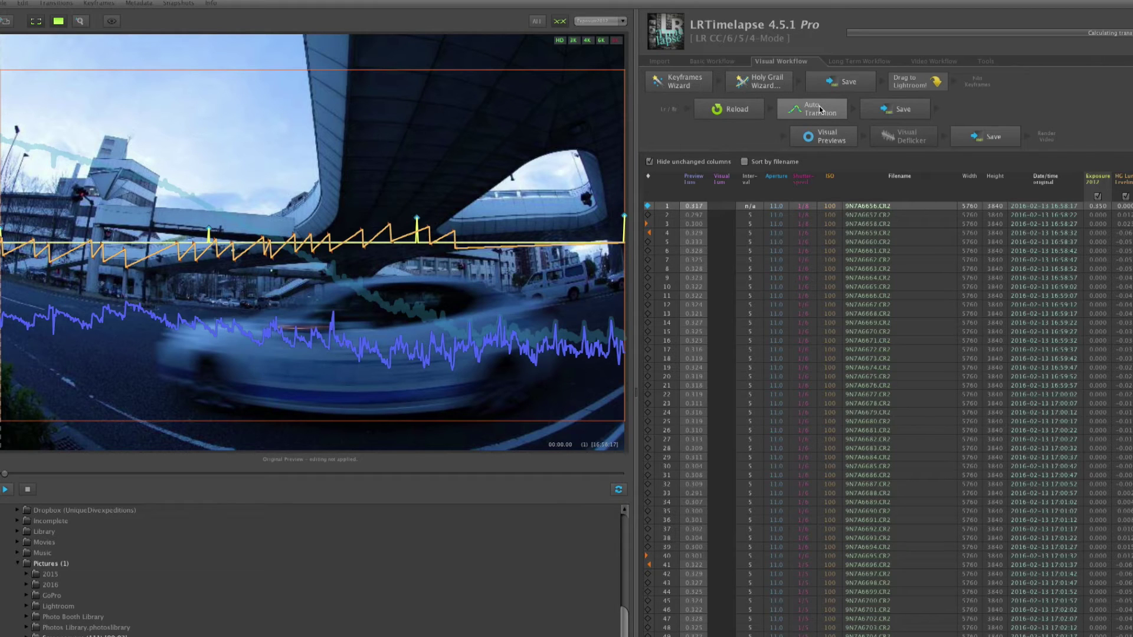
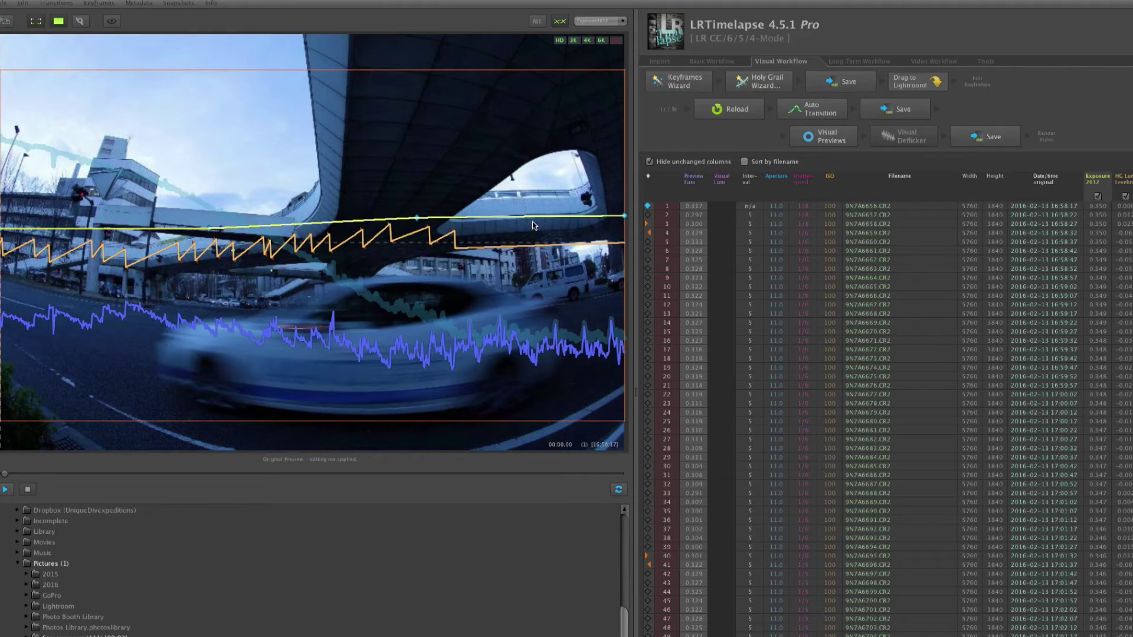
pyautogui.click(813, 112)
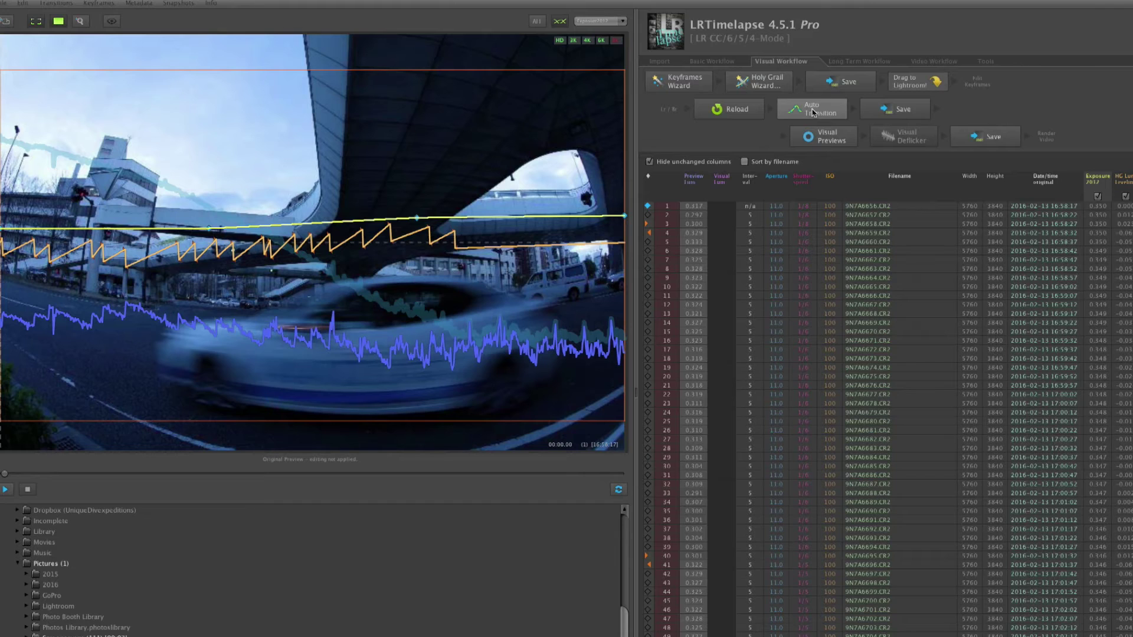
# Step: Save the calculated transitions, and generate and play the visual previews of the sequence
pyautogui.click(883, 110)
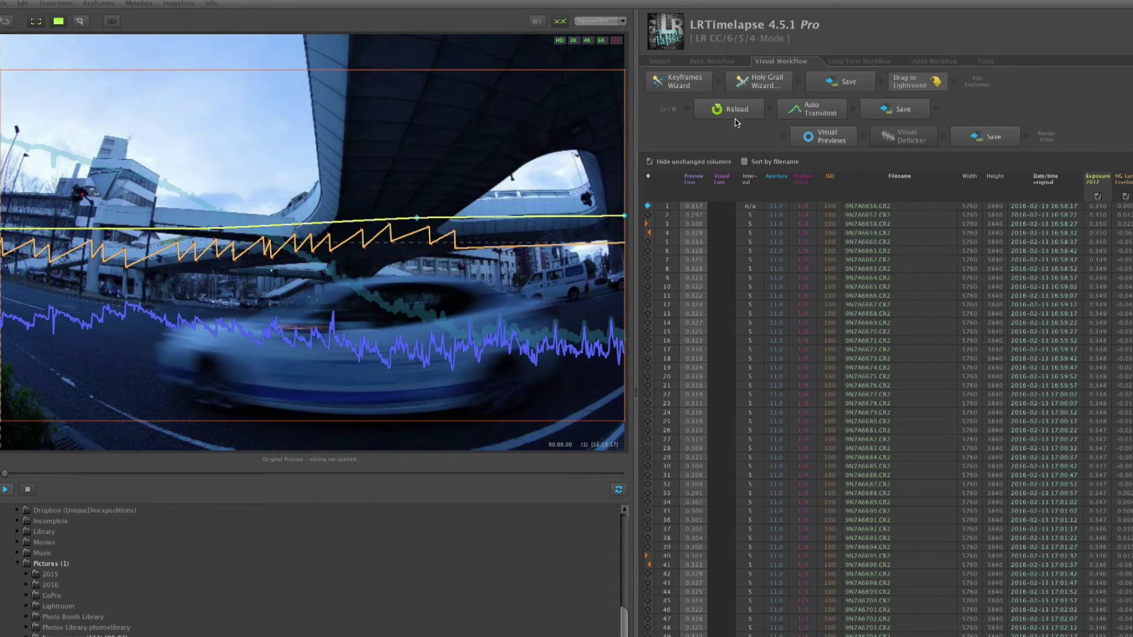
pyautogui.click(829, 137)
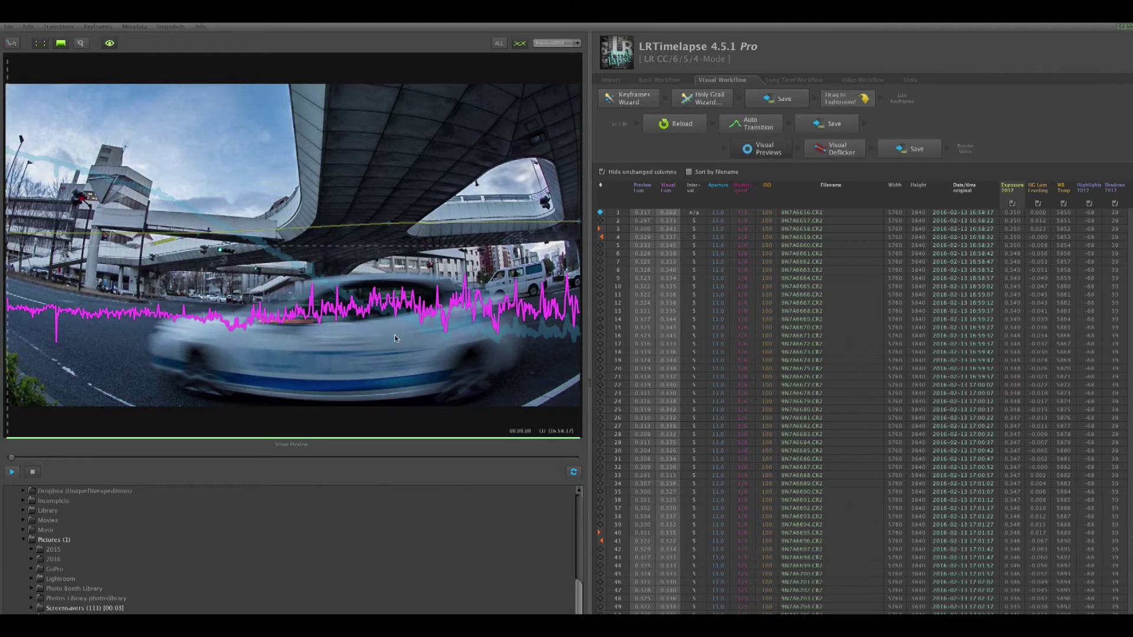
pyautogui.click(12, 472)
# Step: Apply Visual Deflicker to the sequence with the smoothing raised above 30, and save the result
pyautogui.click(839, 151)
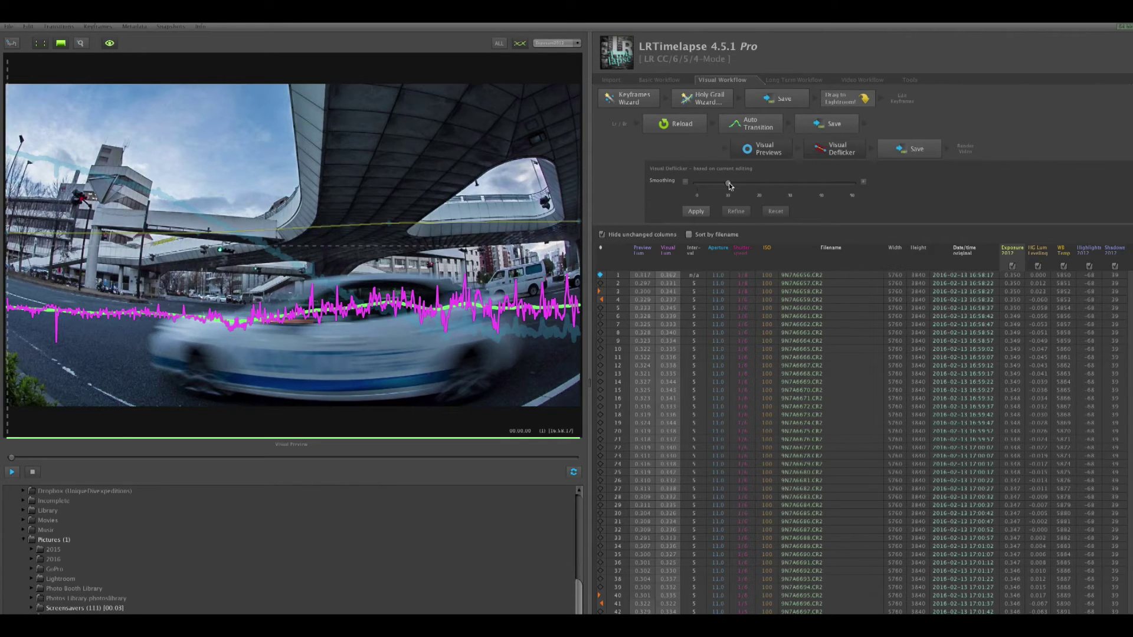
pyautogui.moveTo(730, 186); pyautogui.dragTo(779, 188)
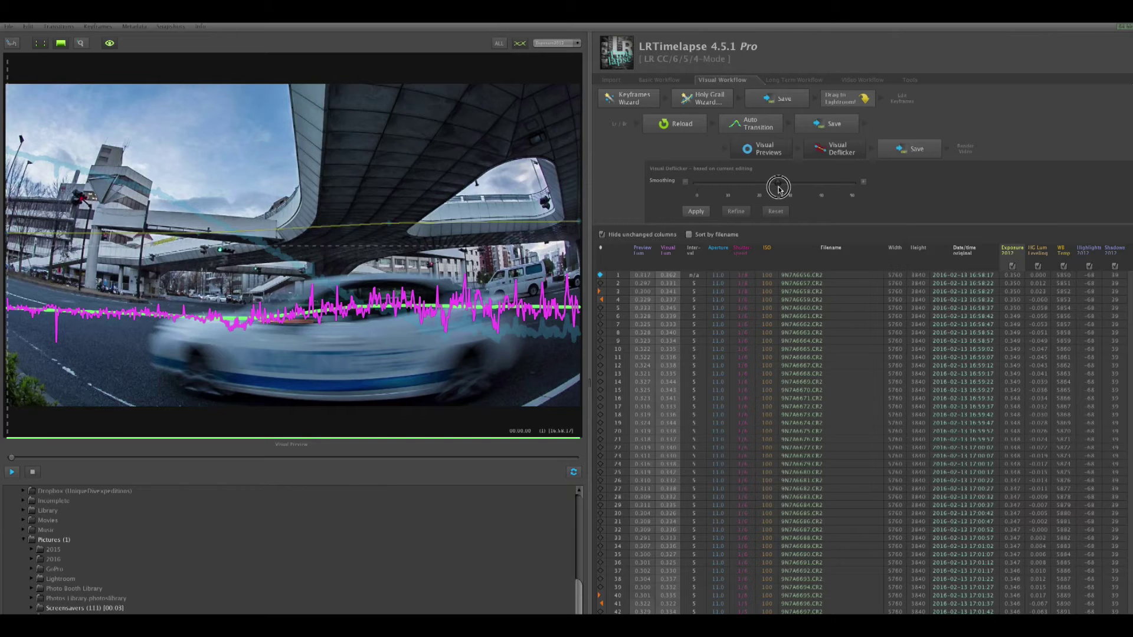
pyautogui.moveTo(779, 189); pyautogui.dragTo(778, 186)
pyautogui.moveTo(779, 184)
pyautogui.mouseDown()
pyautogui.moveTo(819, 187)
pyautogui.moveTo(790, 187)
pyautogui.mouseUp()
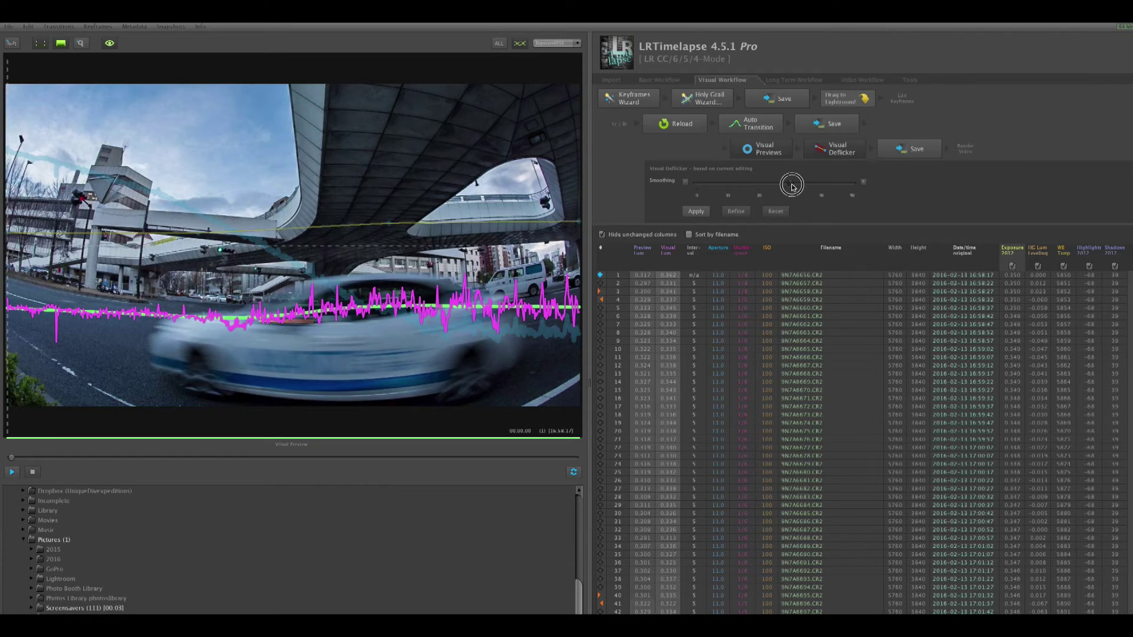
pyautogui.moveTo(790, 183); pyautogui.dragTo(808, 186)
pyautogui.click(696, 212)
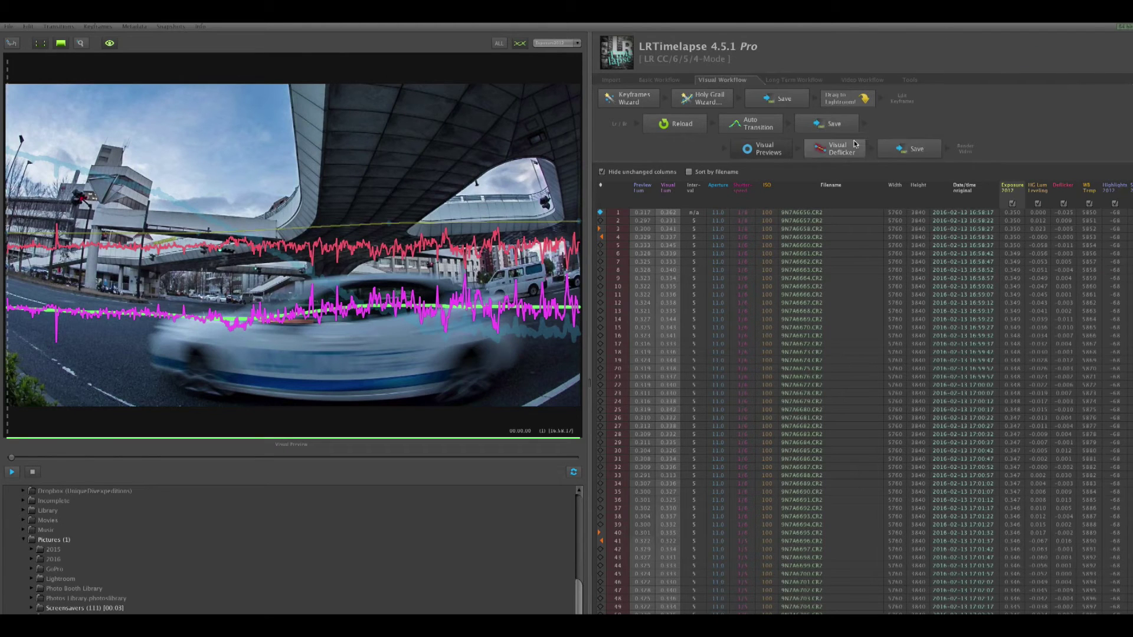
pyautogui.click(894, 146)
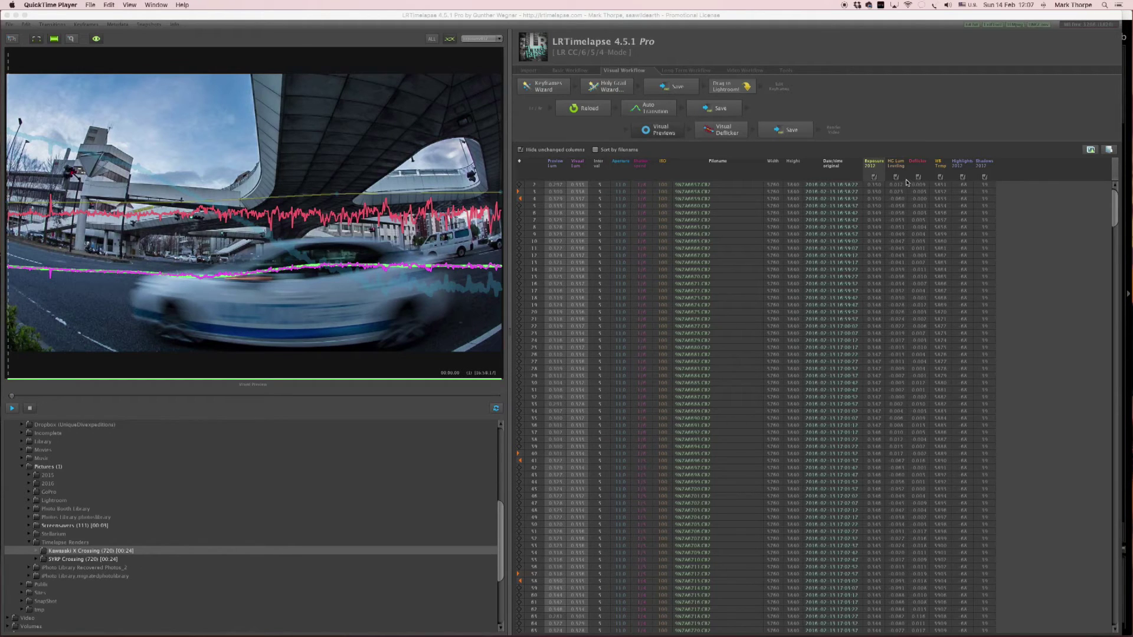
# Step: Examine the white balance temperature, exposure and highlights transition curves over the preview
pyautogui.click(498, 39)
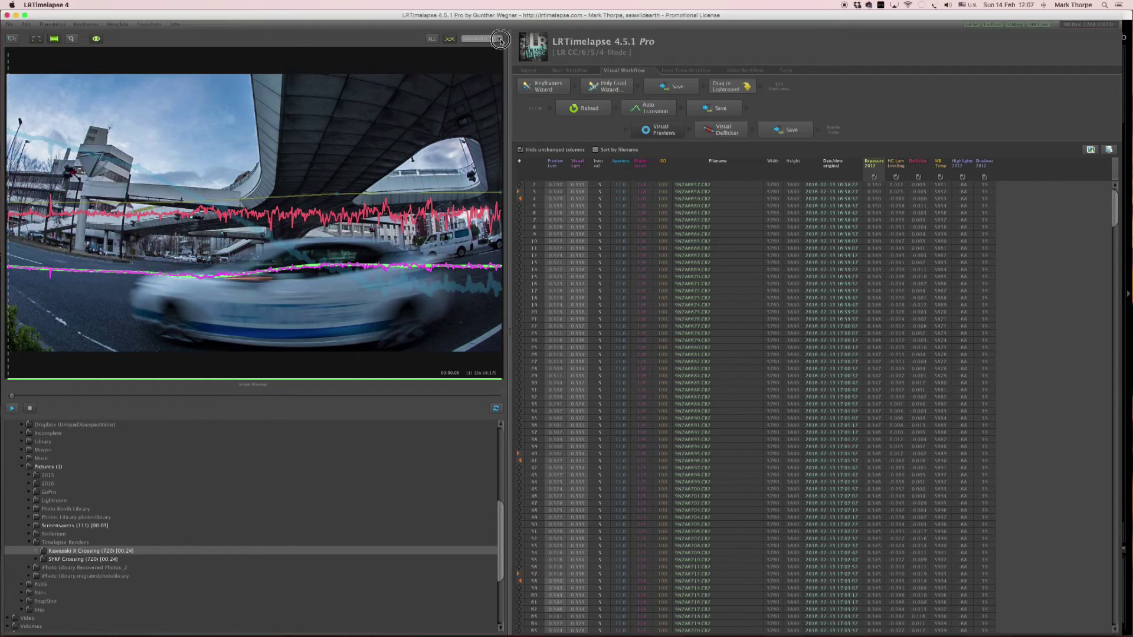
pyautogui.click(493, 53)
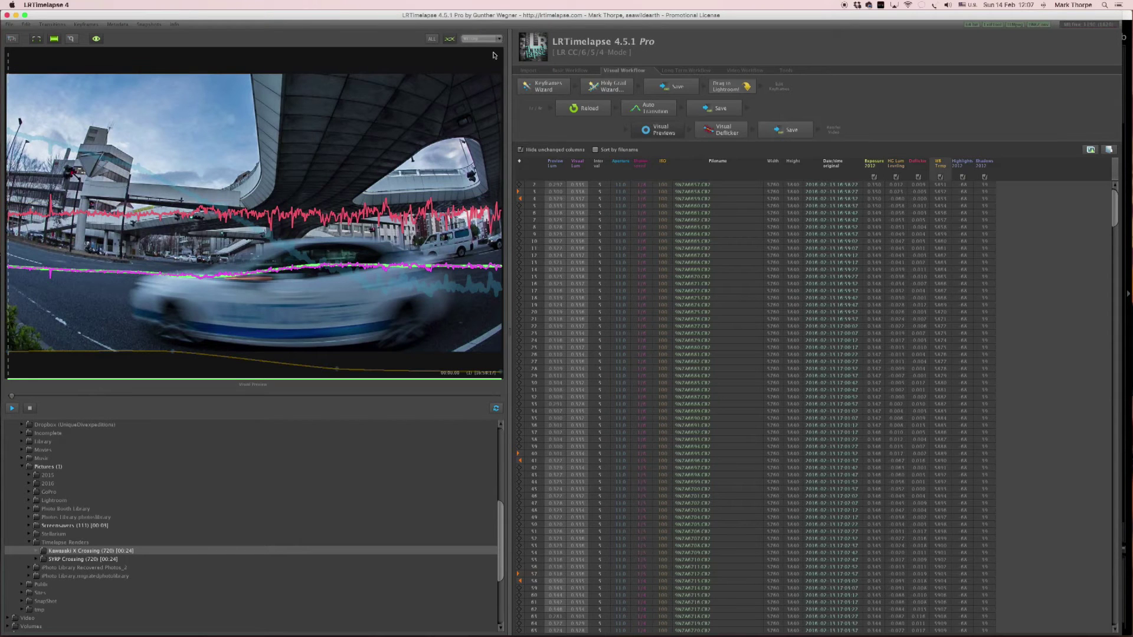
pyautogui.click(499, 39)
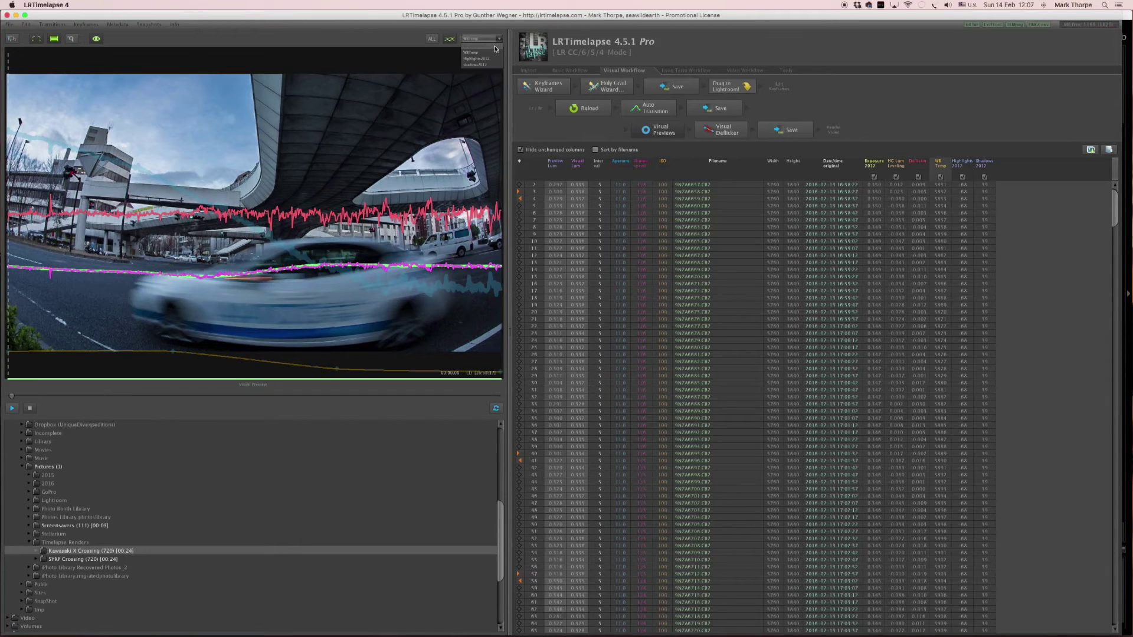
pyautogui.click(495, 48)
pyautogui.click(499, 39)
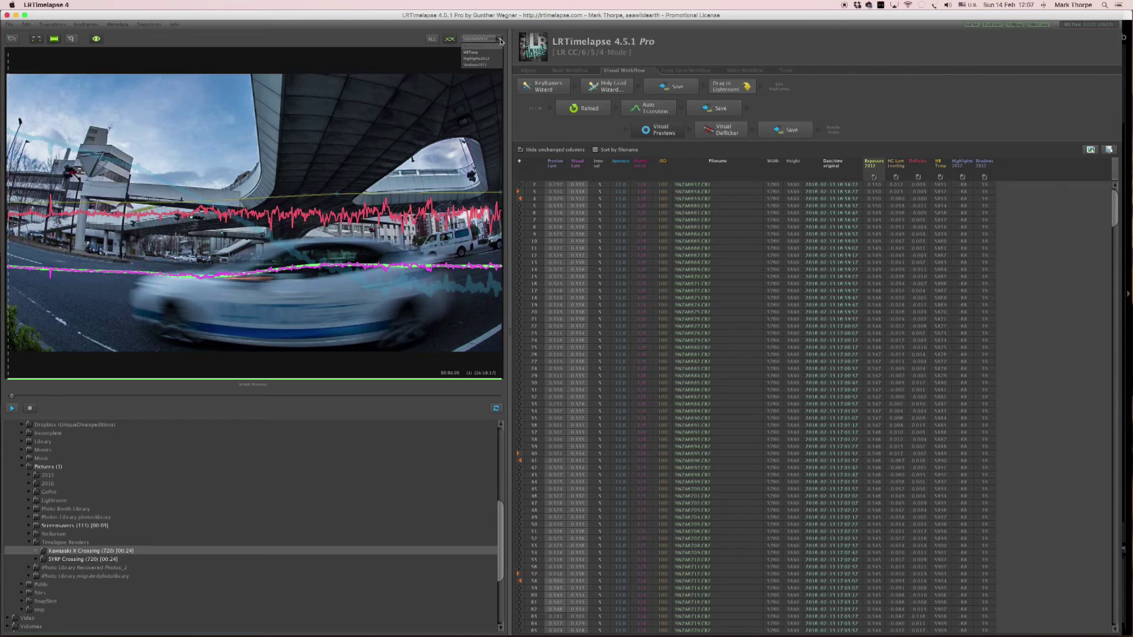
pyautogui.click(495, 59)
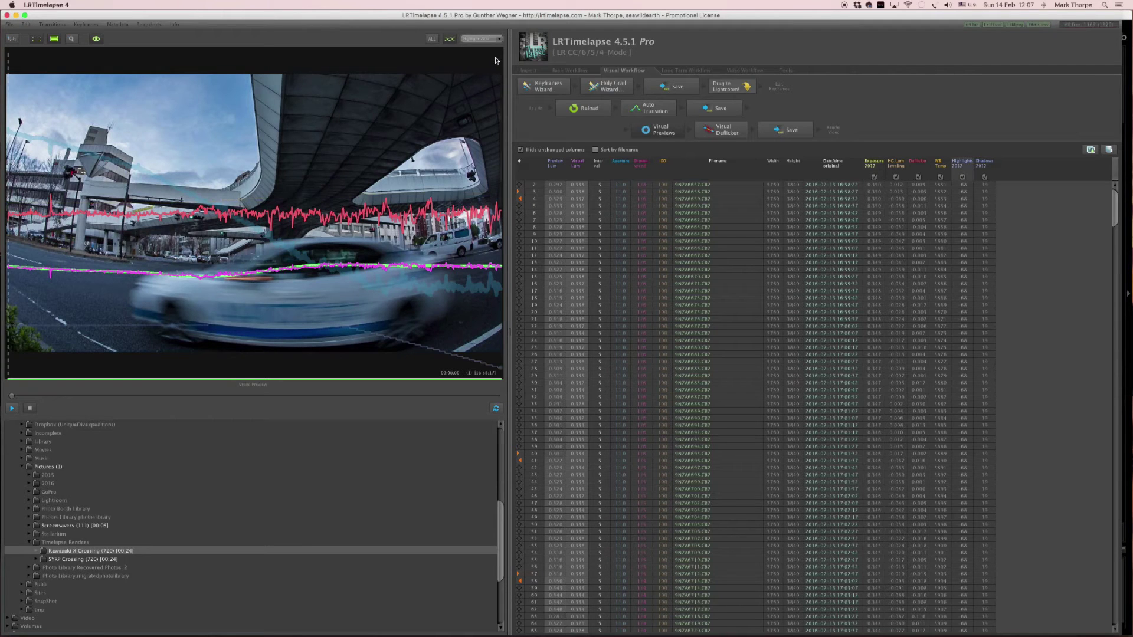
# Step: Compare the shadows and highlights transition curves over the preview, and save the deflickered sequence
pyautogui.click(498, 39)
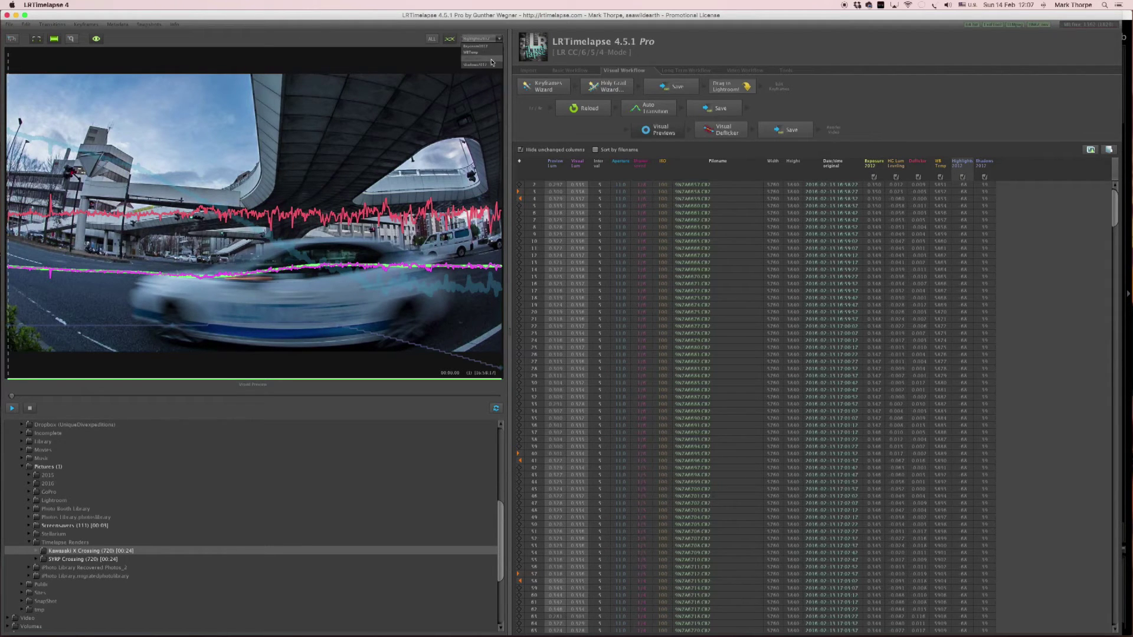
pyautogui.click(492, 66)
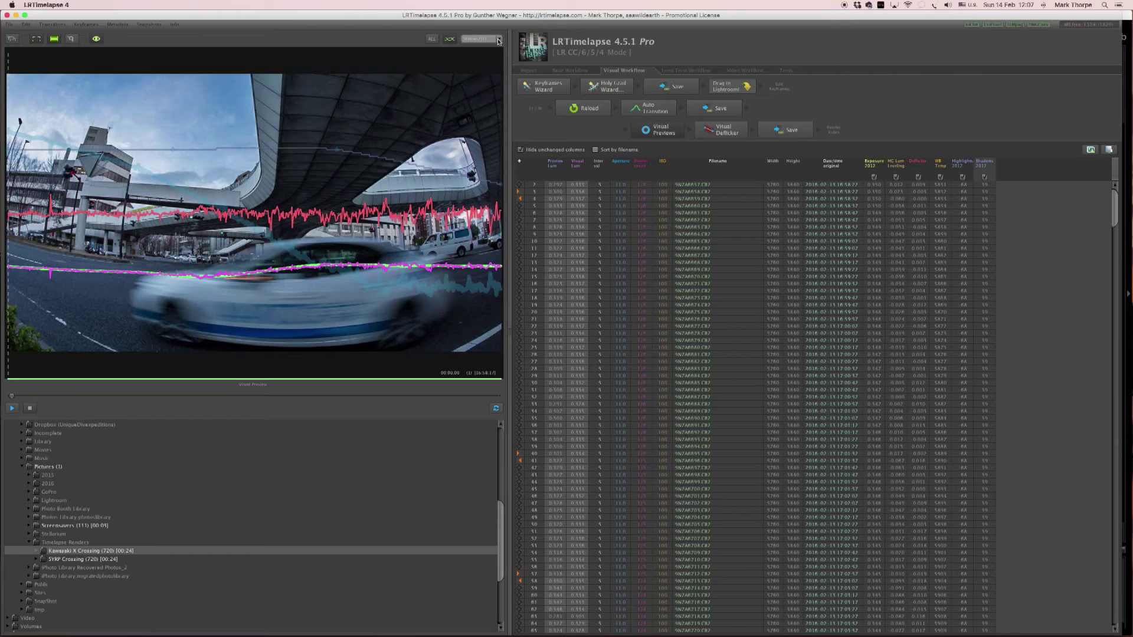
pyautogui.click(495, 39)
pyautogui.click(493, 59)
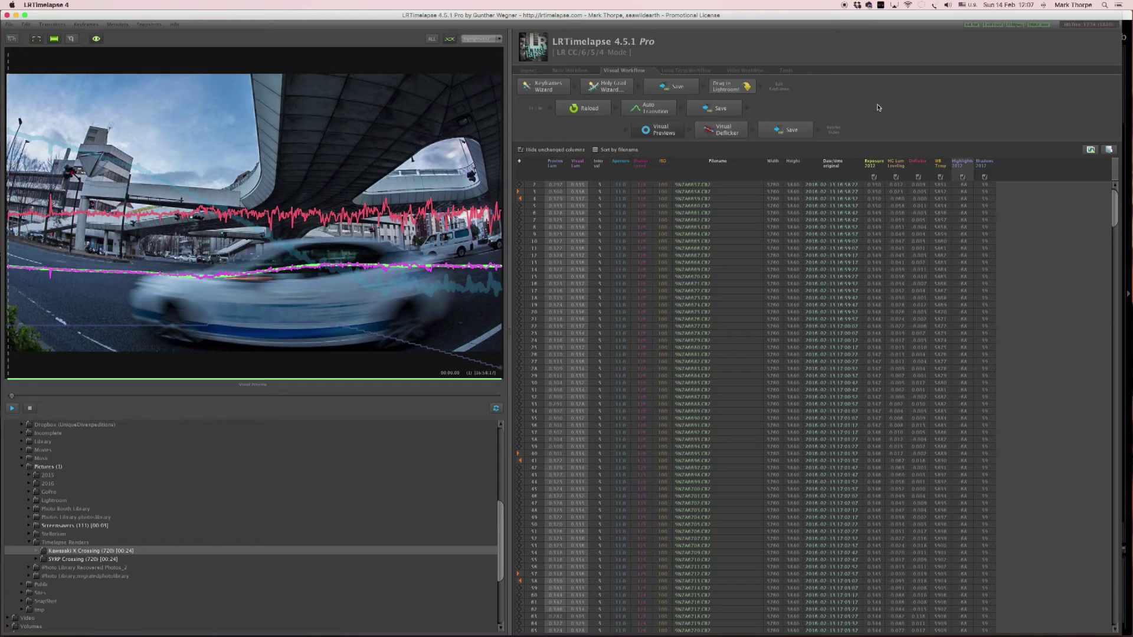
pyautogui.click(798, 130)
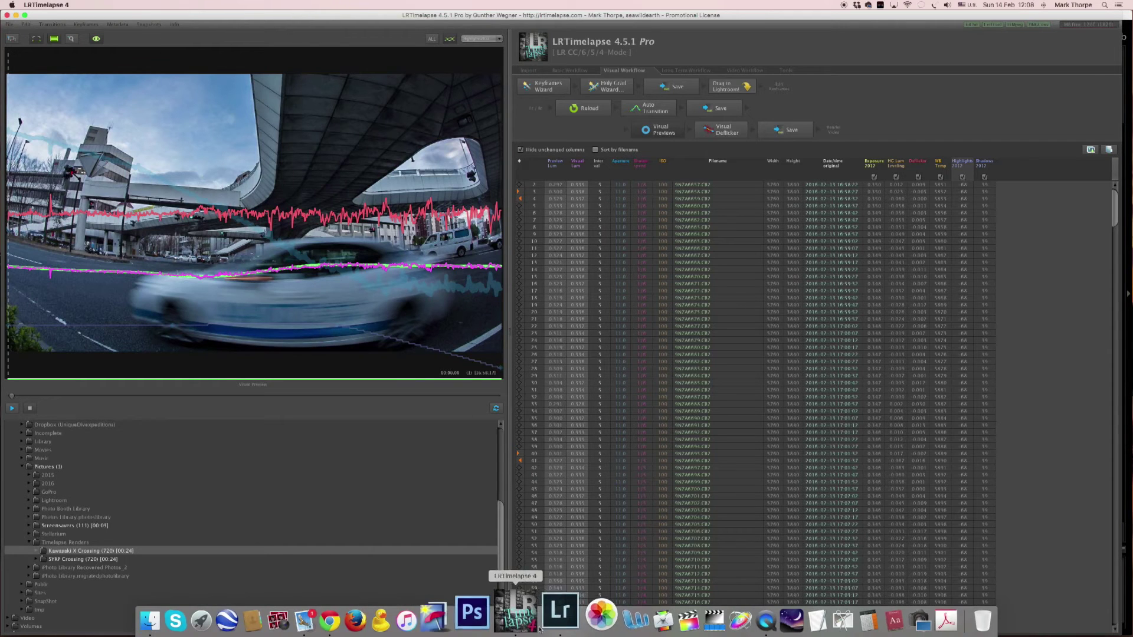
# Step: Switch to Lightroom and apply the 00 LRT4 Full Sequence filter to show the whole sequence
pyautogui.click(549, 611)
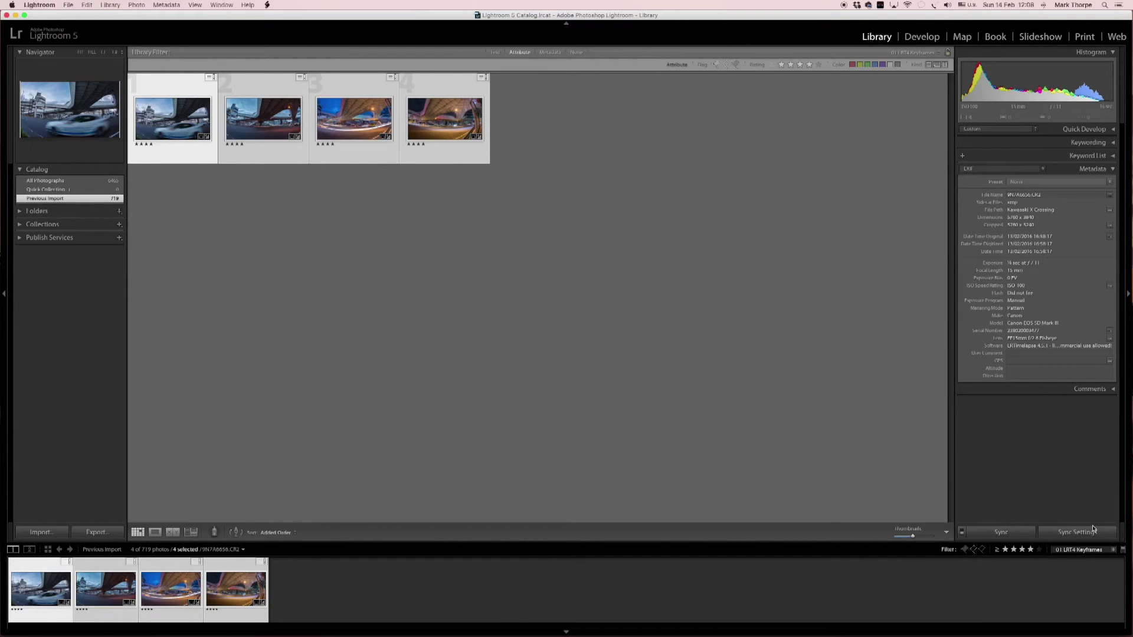
pyautogui.click(1087, 551)
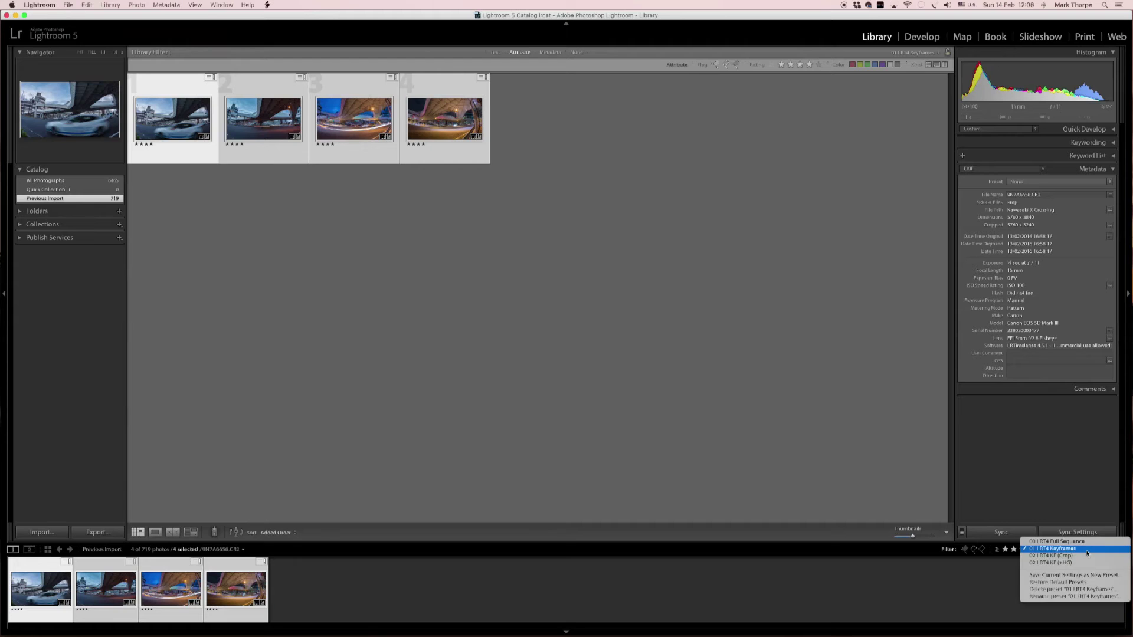
pyautogui.click(1087, 542)
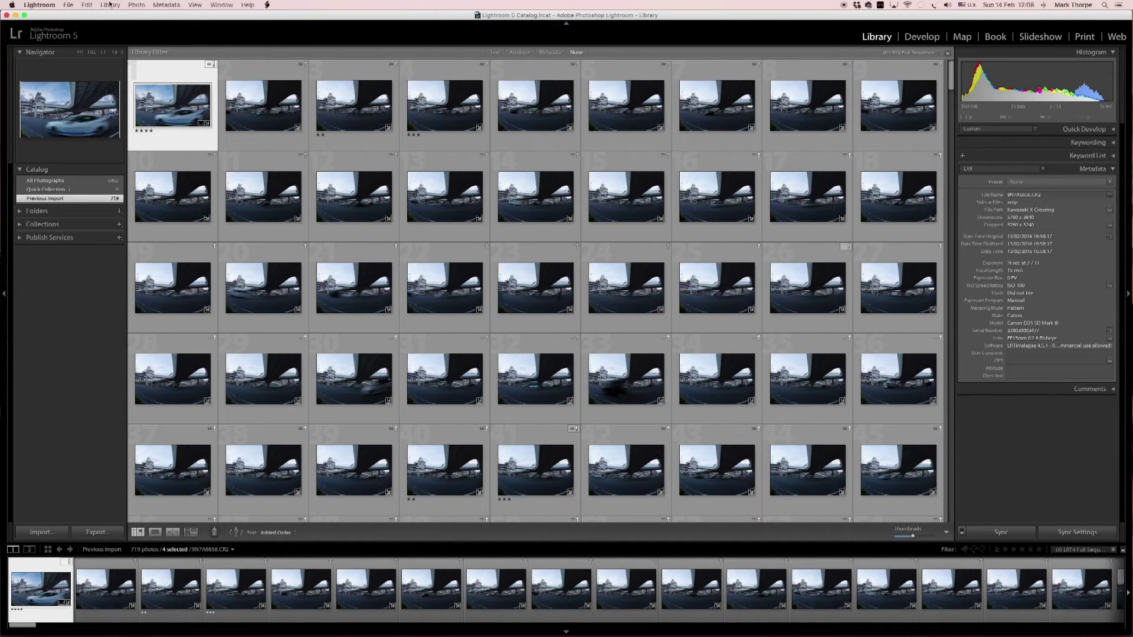
# Step: Select all photos of the sequence and read their metadata from the files
pyautogui.click(86, 5)
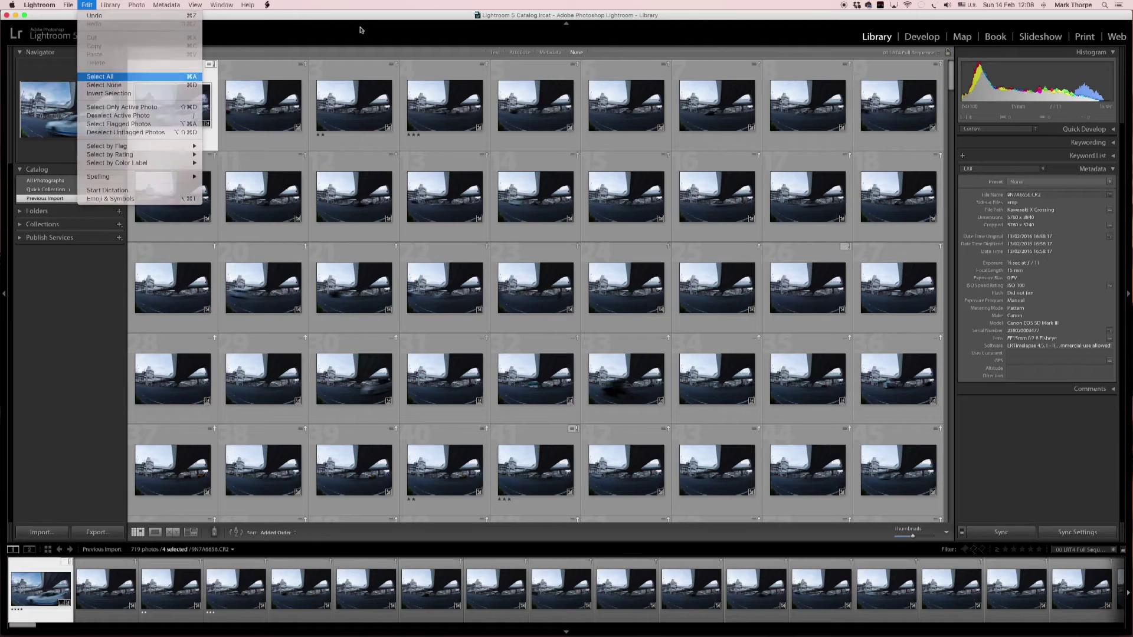
pyautogui.press('super+a')
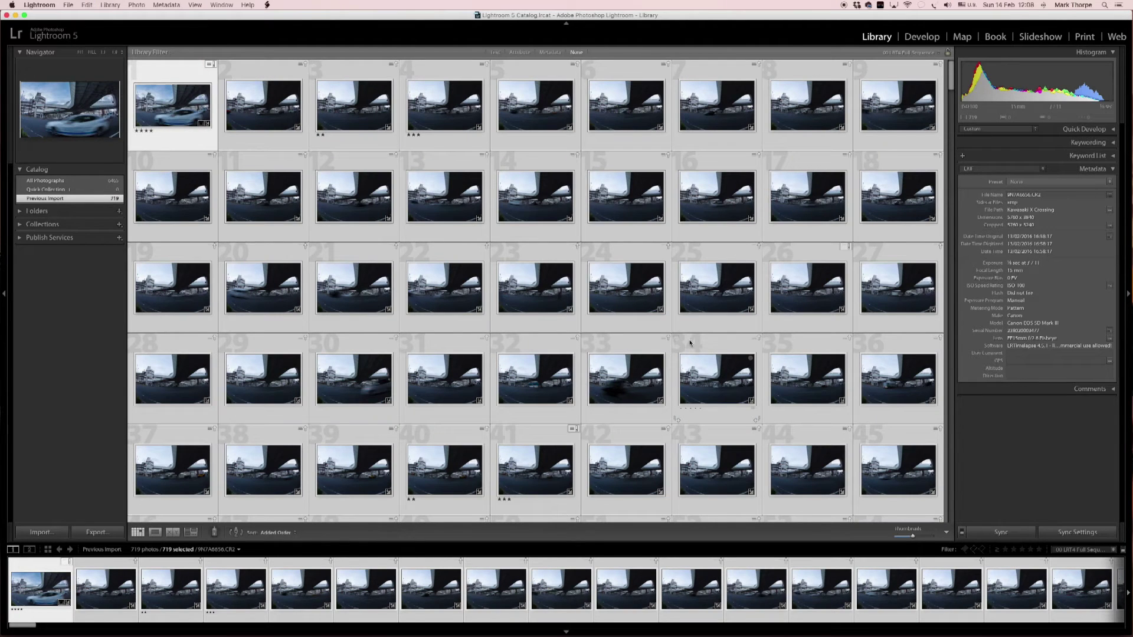
pyautogui.click(170, 6)
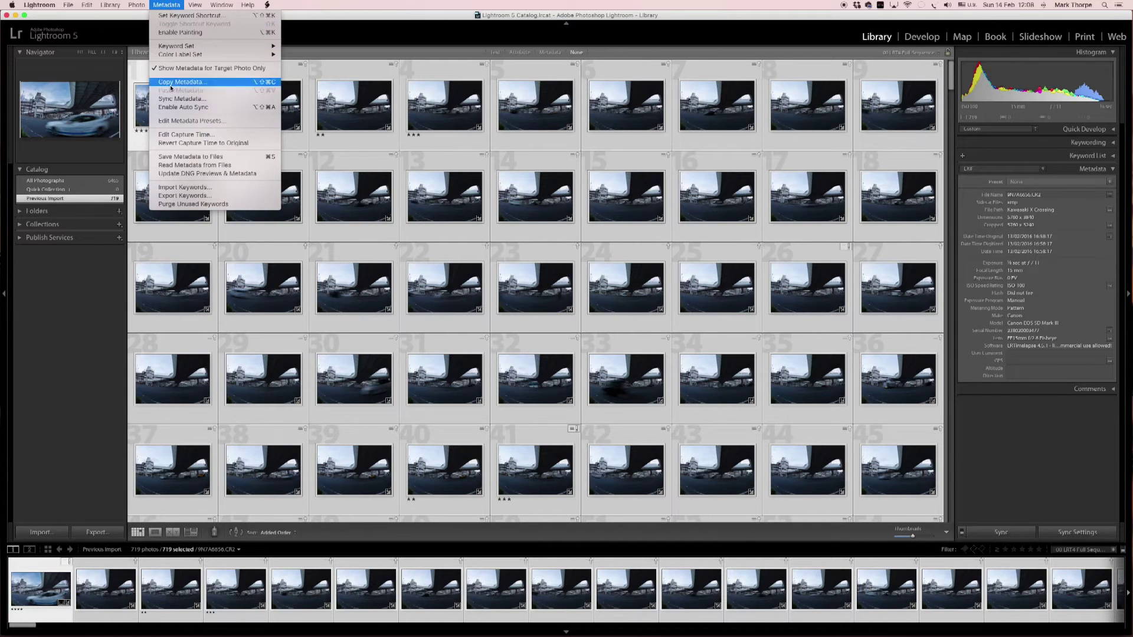
pyautogui.click(208, 166)
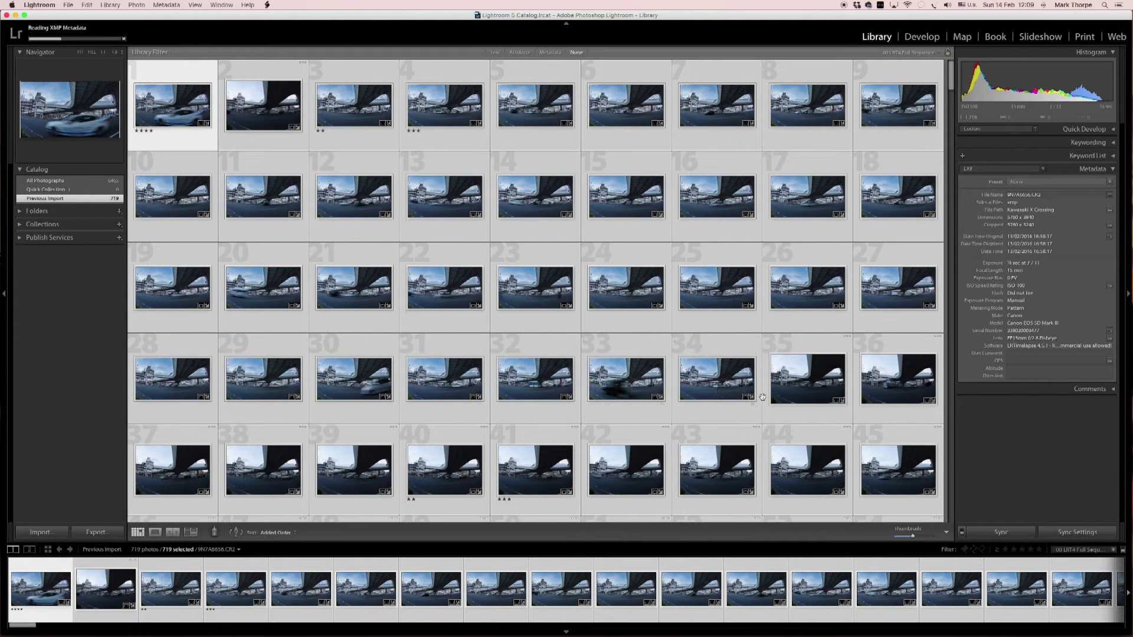
# Step: Examine the photo thumbnails across the whole sequence, from the first frame to the last, for updated development settings
pyautogui.scroll(-3, 456, 324)
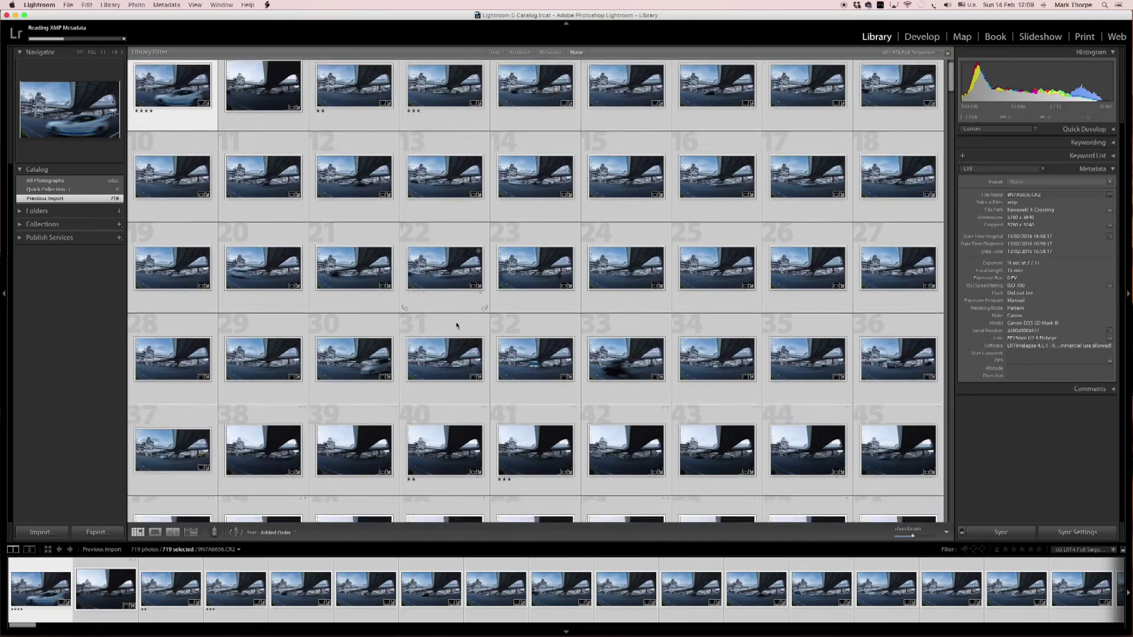
pyautogui.scroll(-5, 455, 324)
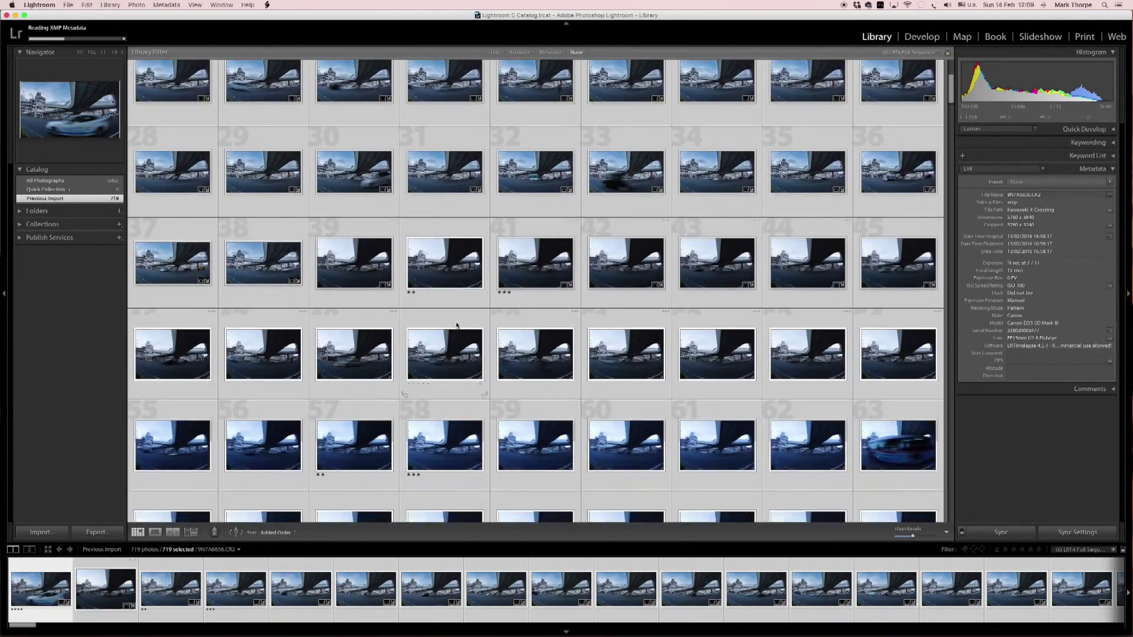
pyautogui.scroll(8, 456, 324)
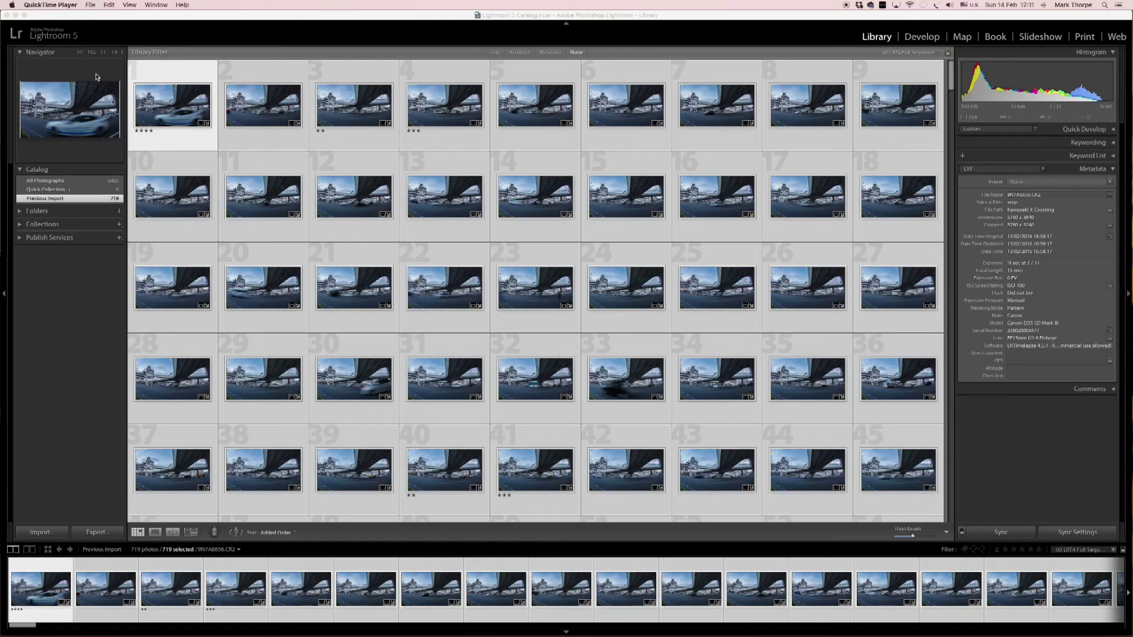
pyautogui.scroll(-20, 837, 383)
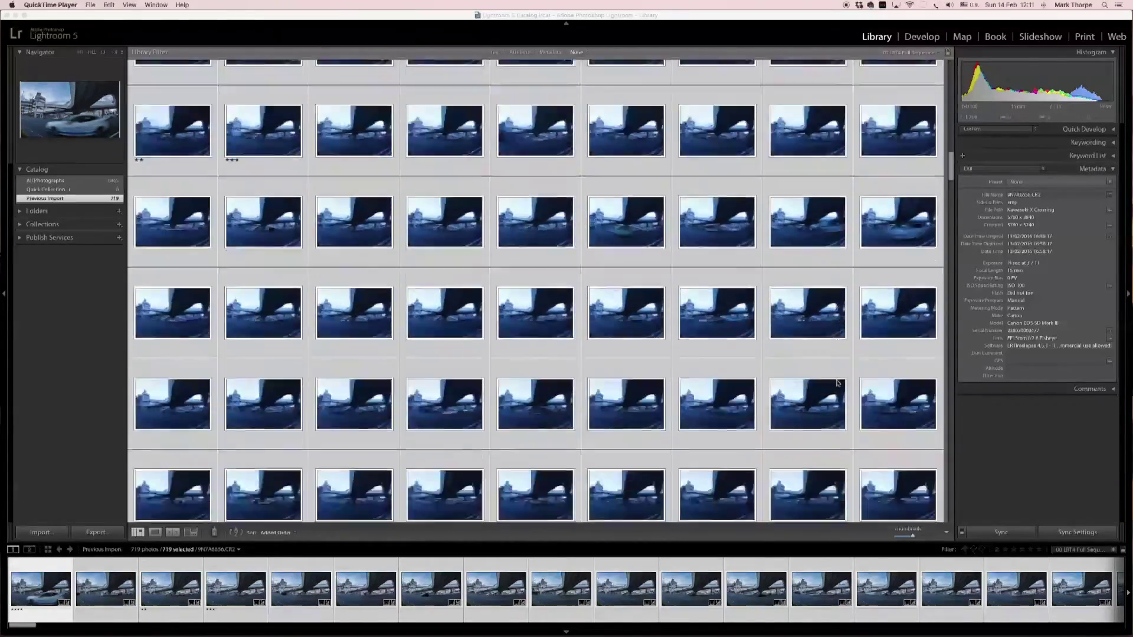
pyautogui.scroll(-20, 836, 384)
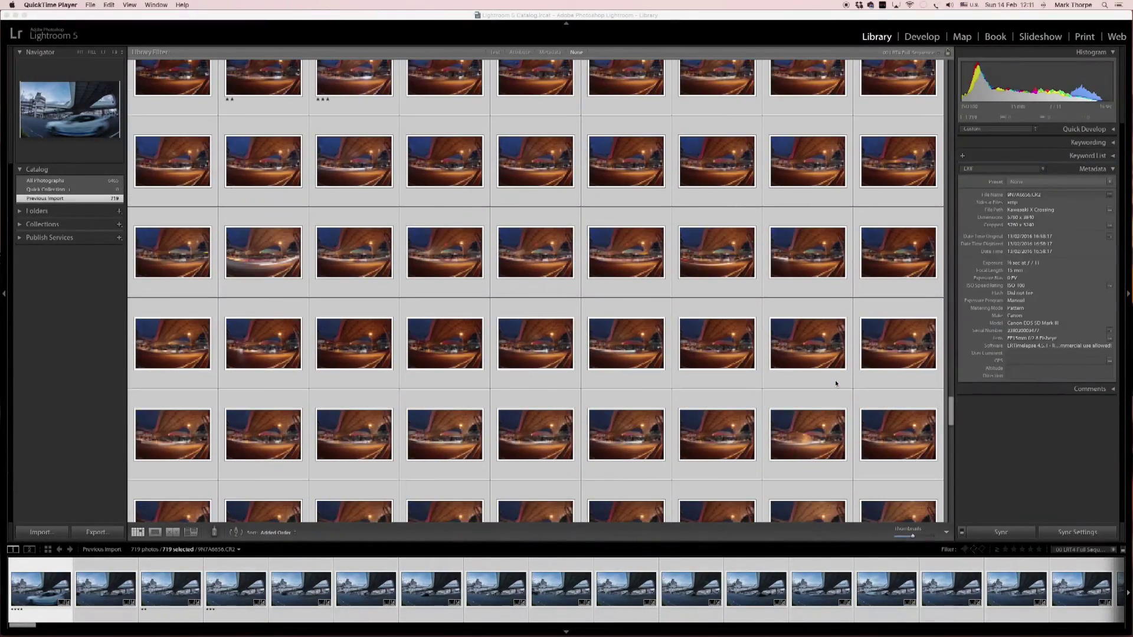
pyautogui.scroll(-15, 835, 384)
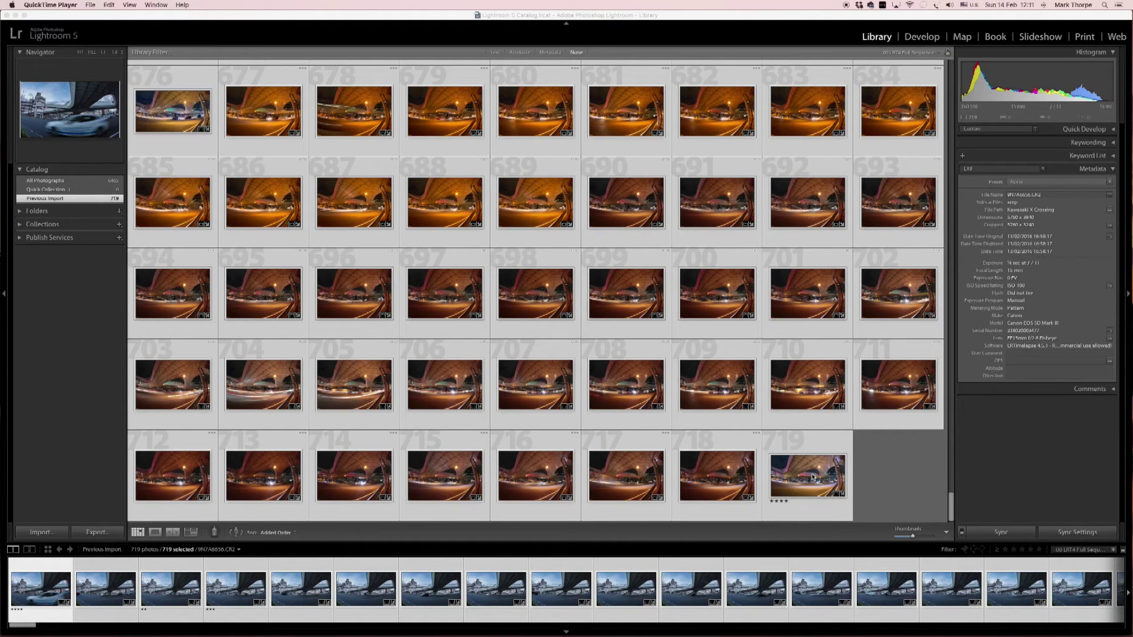
pyautogui.scroll(1, 813, 476)
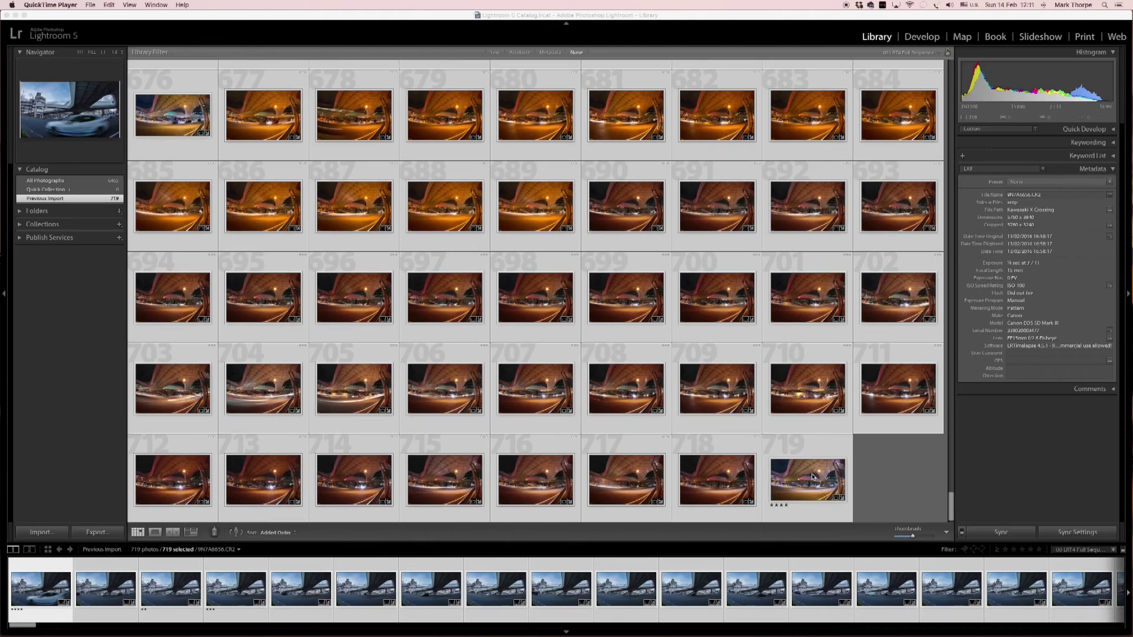
pyautogui.scroll(10, 566, 321)
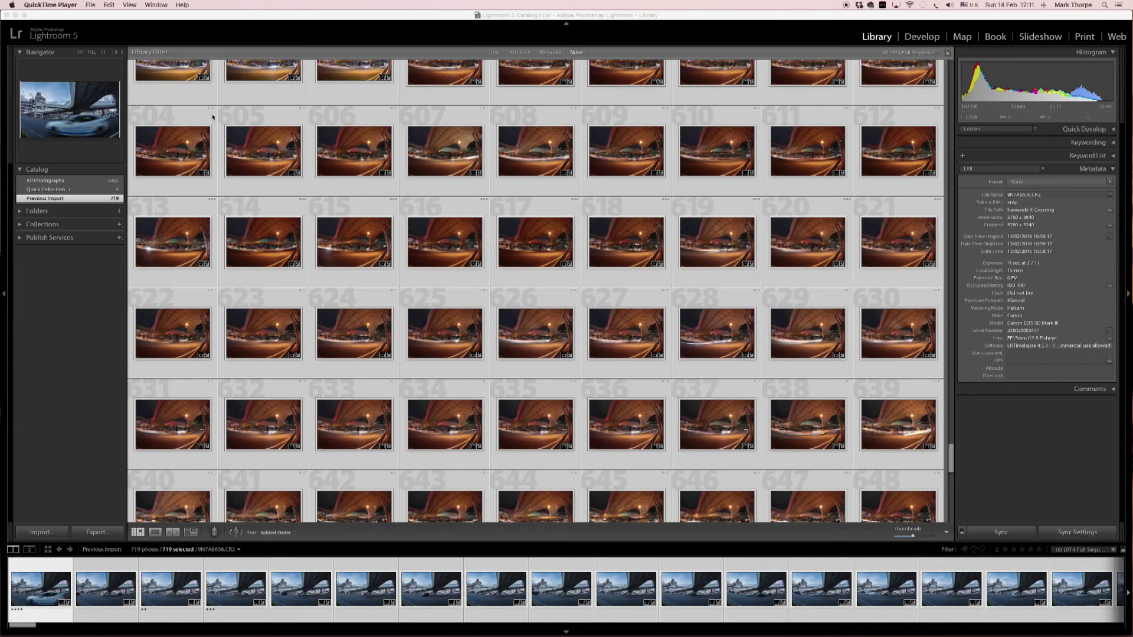
pyautogui.scroll(1, 373, 173)
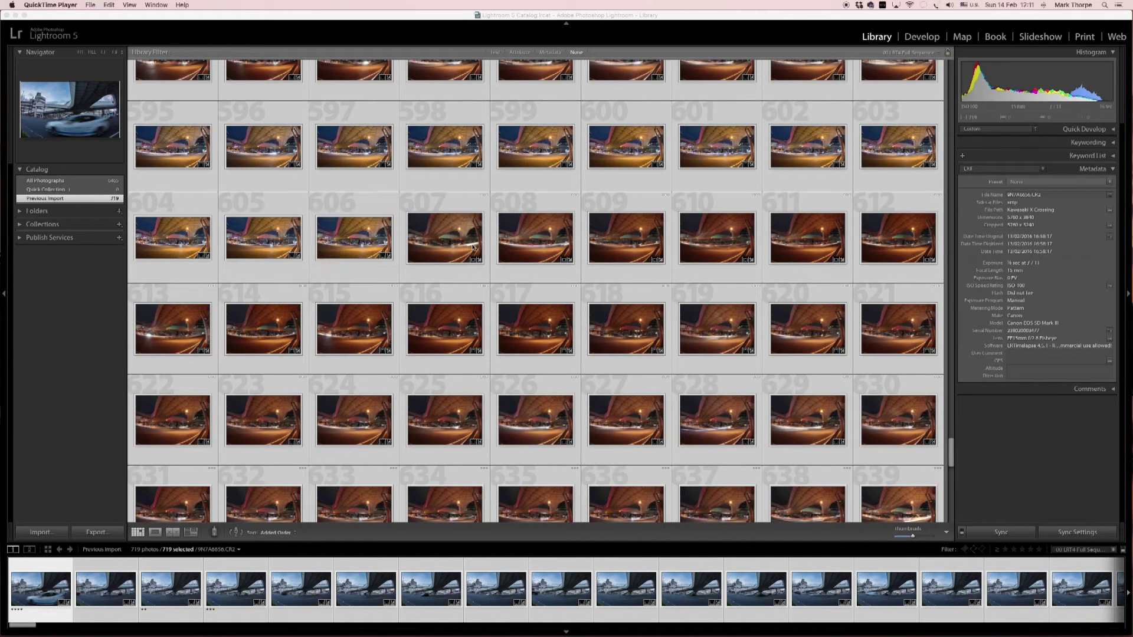
pyautogui.scroll(-10, 472, 248)
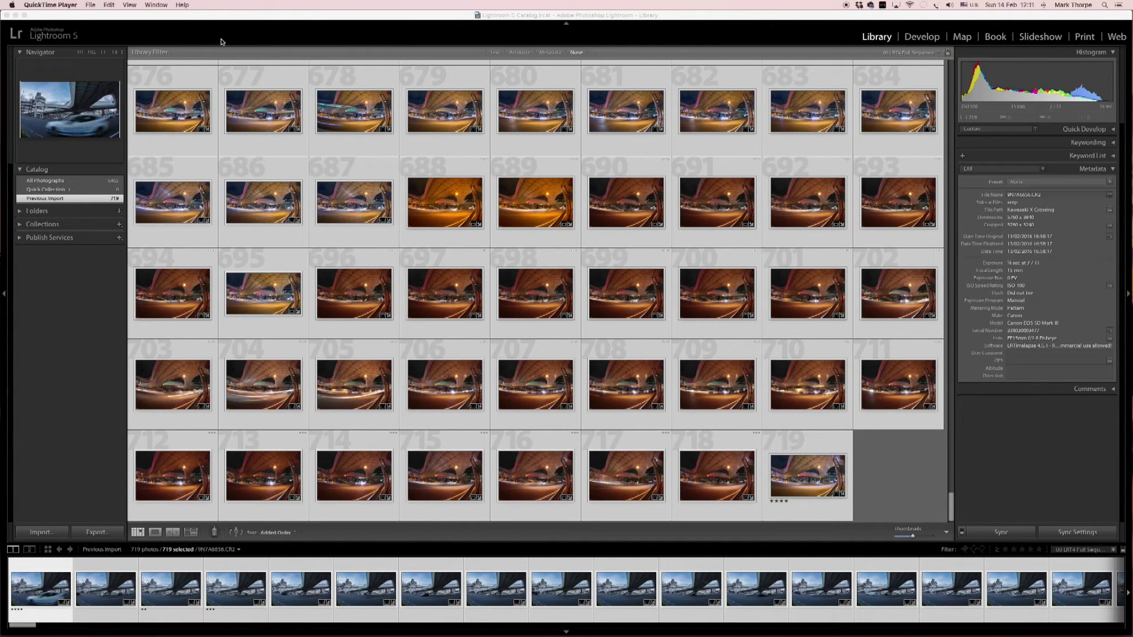
pyautogui.click(90, 4)
pyautogui.click(98, 17)
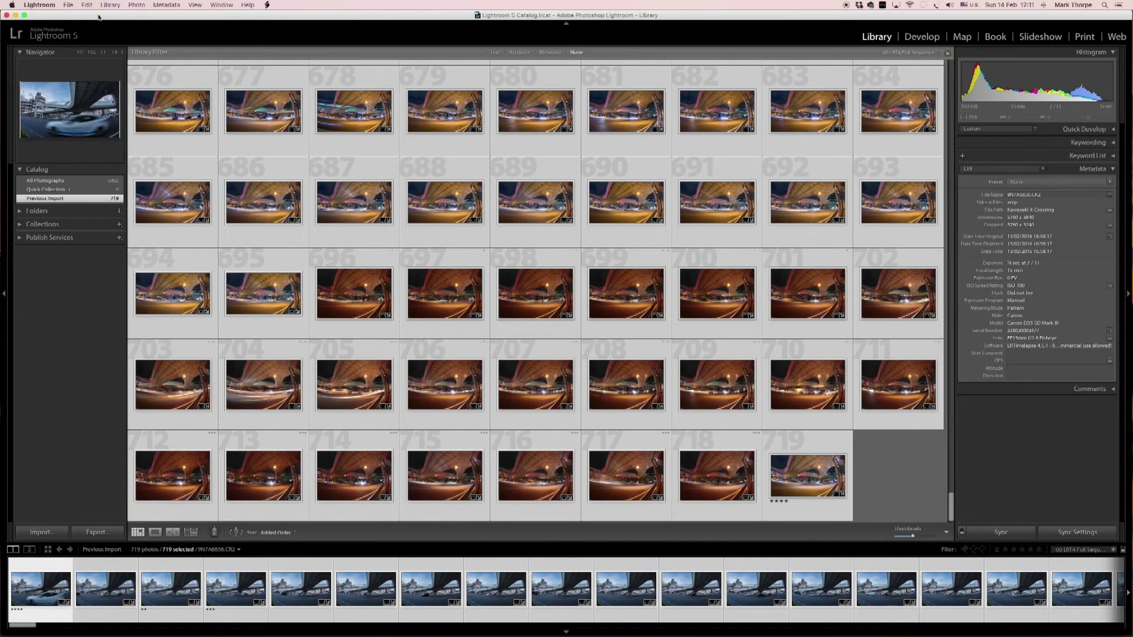
pyautogui.click(68, 5)
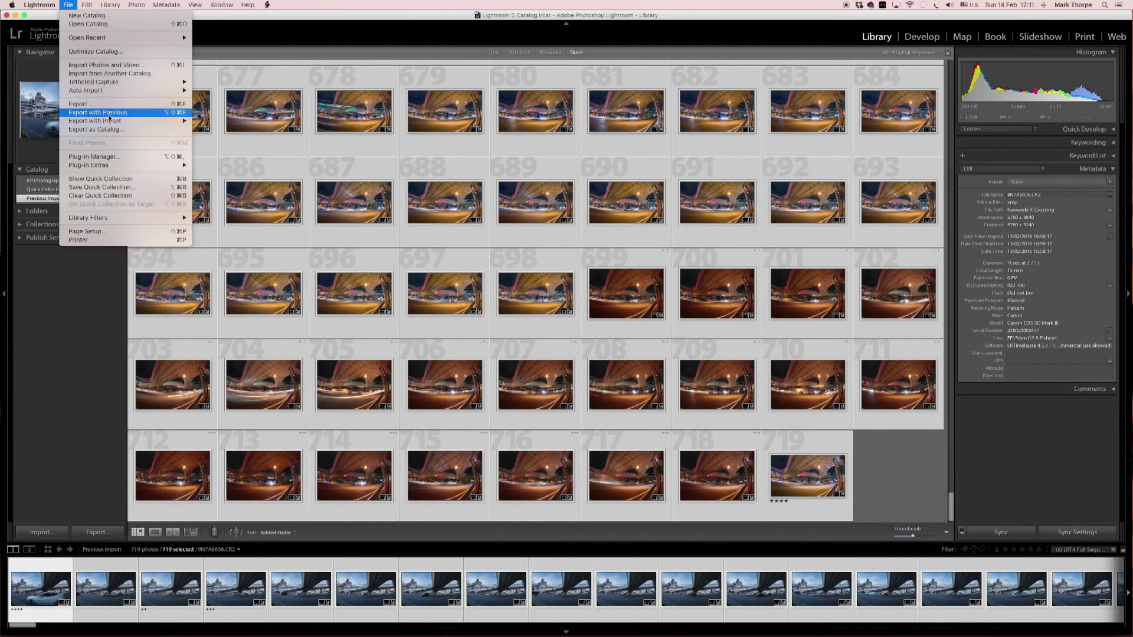
pyautogui.click(109, 114)
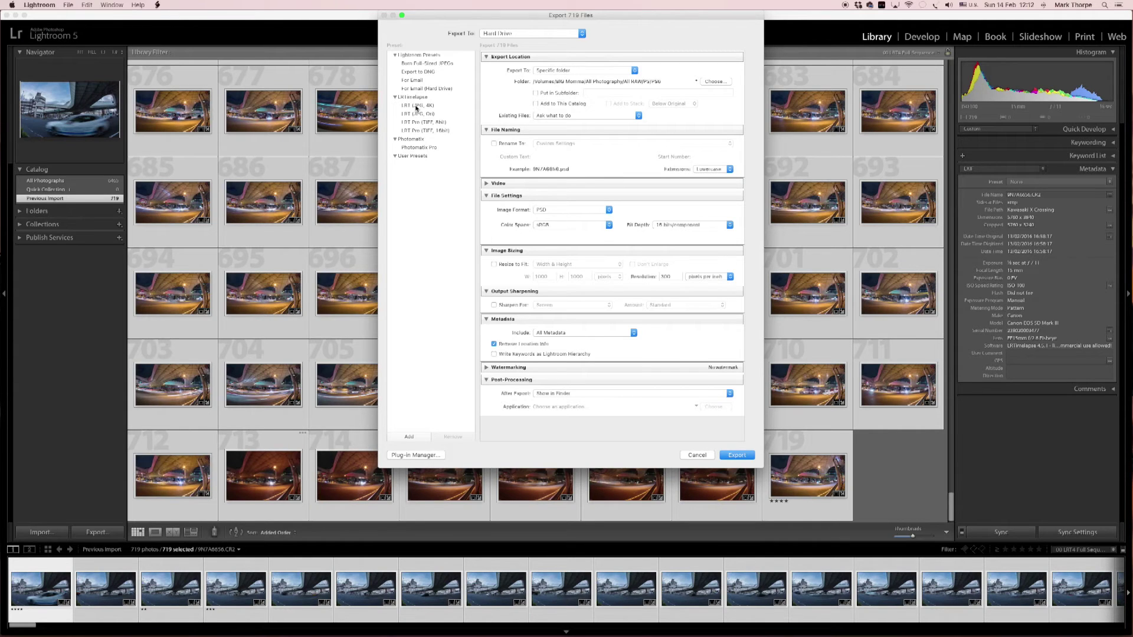
pyautogui.click(416, 106)
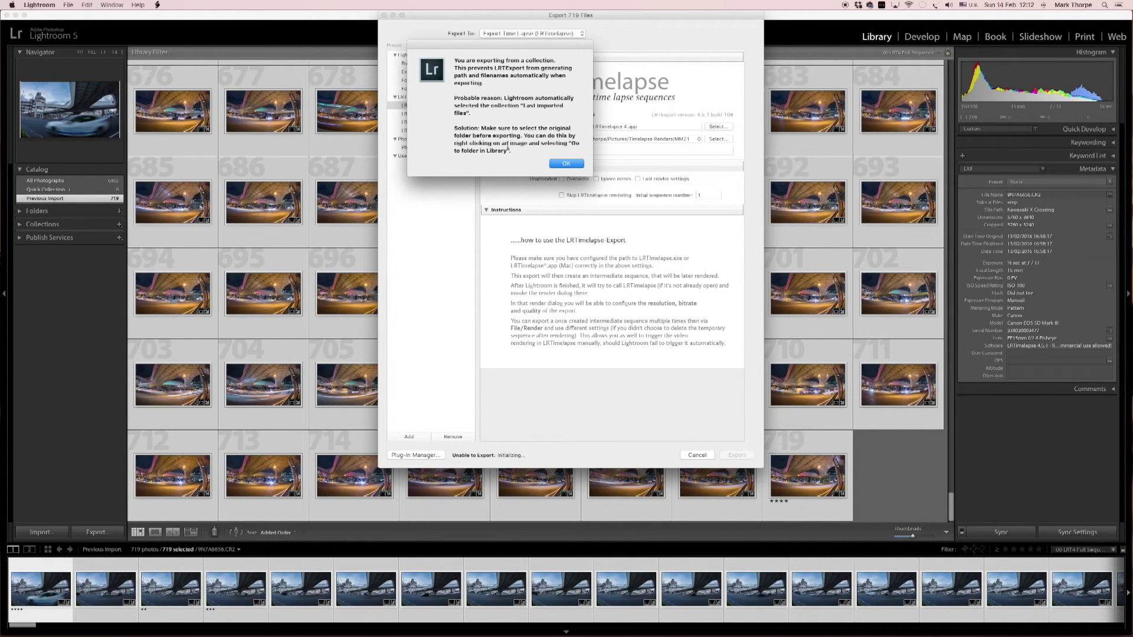
pyautogui.click(562, 165)
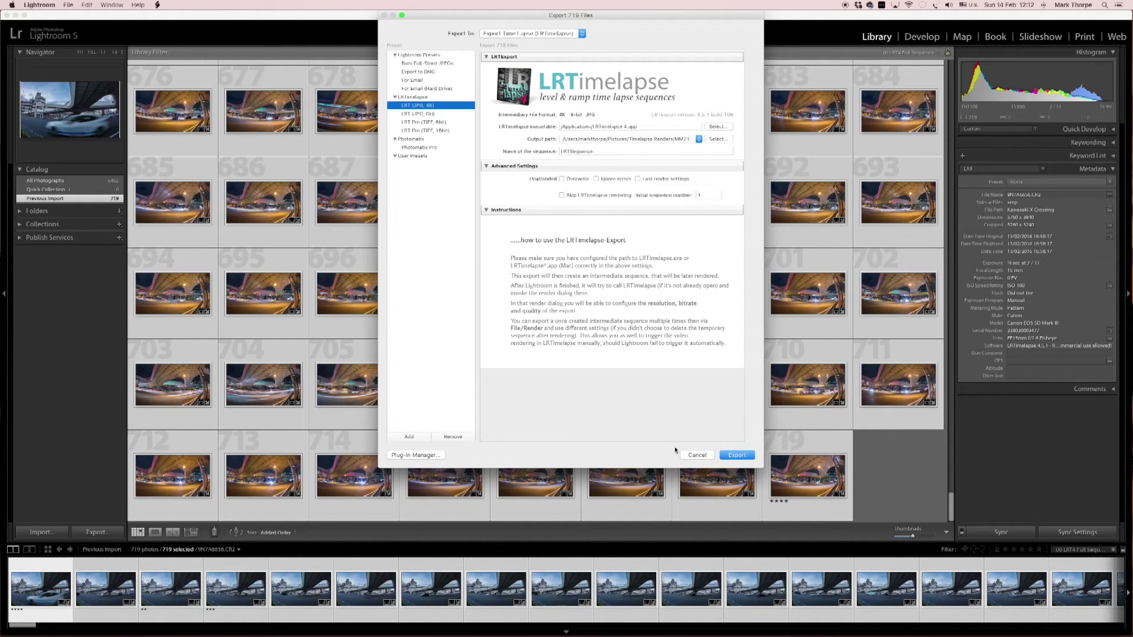
pyautogui.click(697, 455)
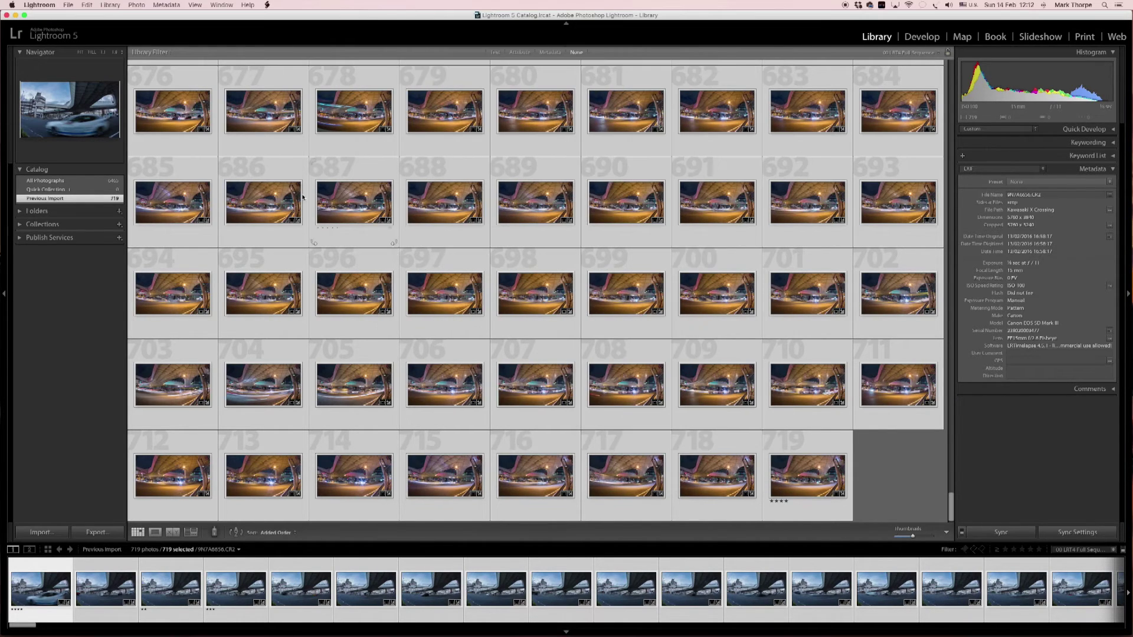
# Step: Go to the sequence's original folder in the Library and select all of its photos
pyautogui.rightClick(264, 171)
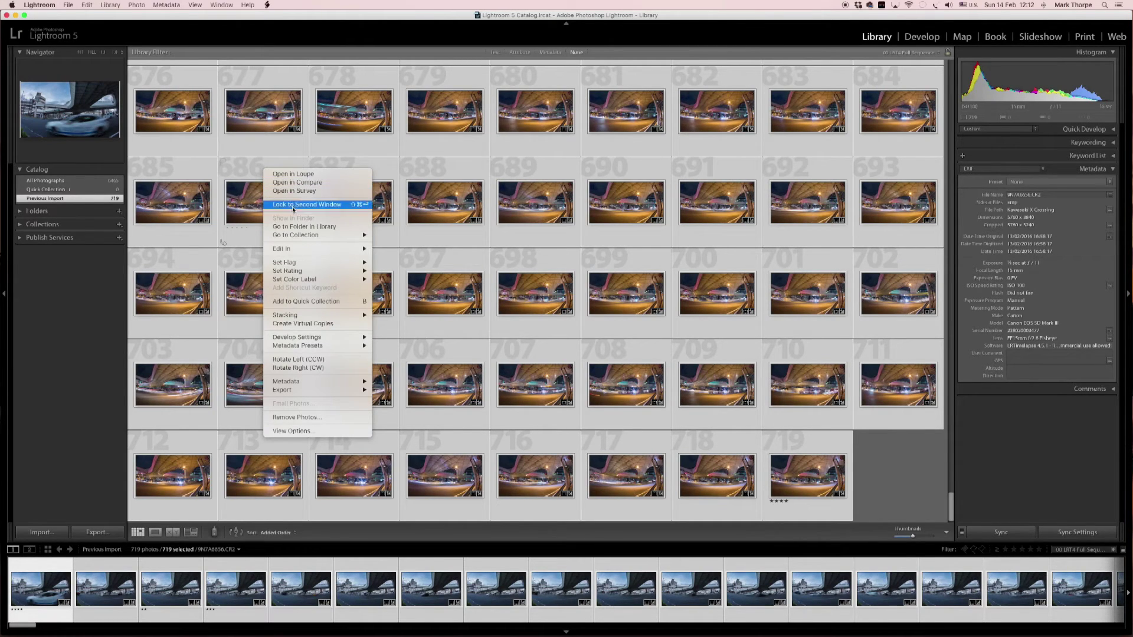
pyautogui.click(296, 227)
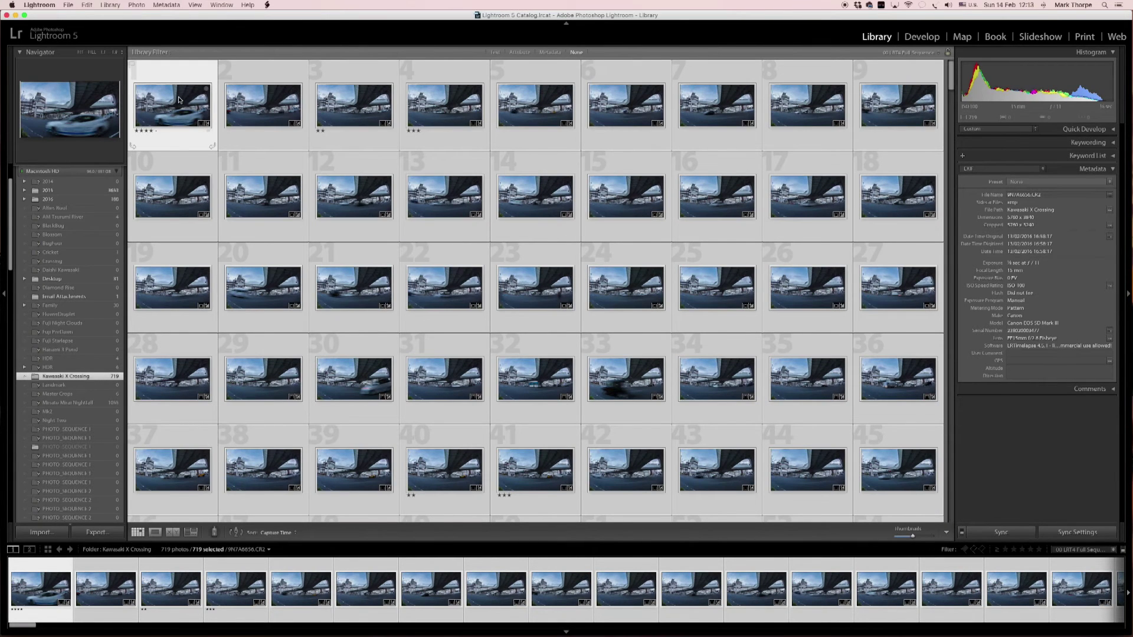
pyautogui.click(267, 73)
pyautogui.click(200, 69)
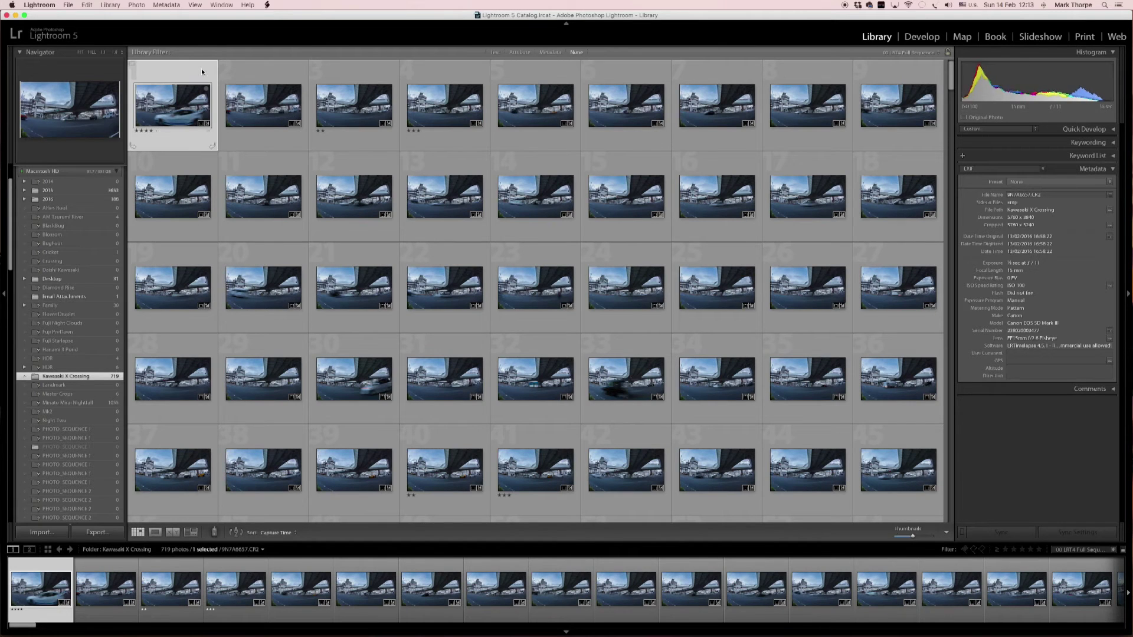
pyautogui.click(88, 5)
pyautogui.click(106, 76)
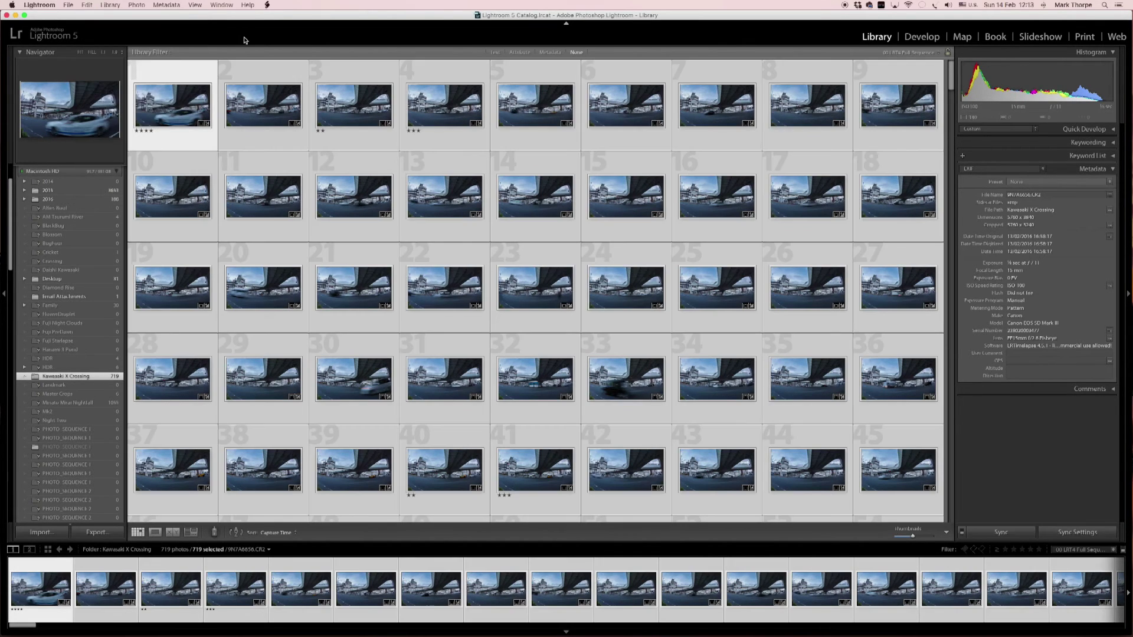
# Step: Check the selected sequence through to its last frames and open its export with the LRTimelapse JPG 4K preset
pyautogui.scroll(-20, 463, 309)
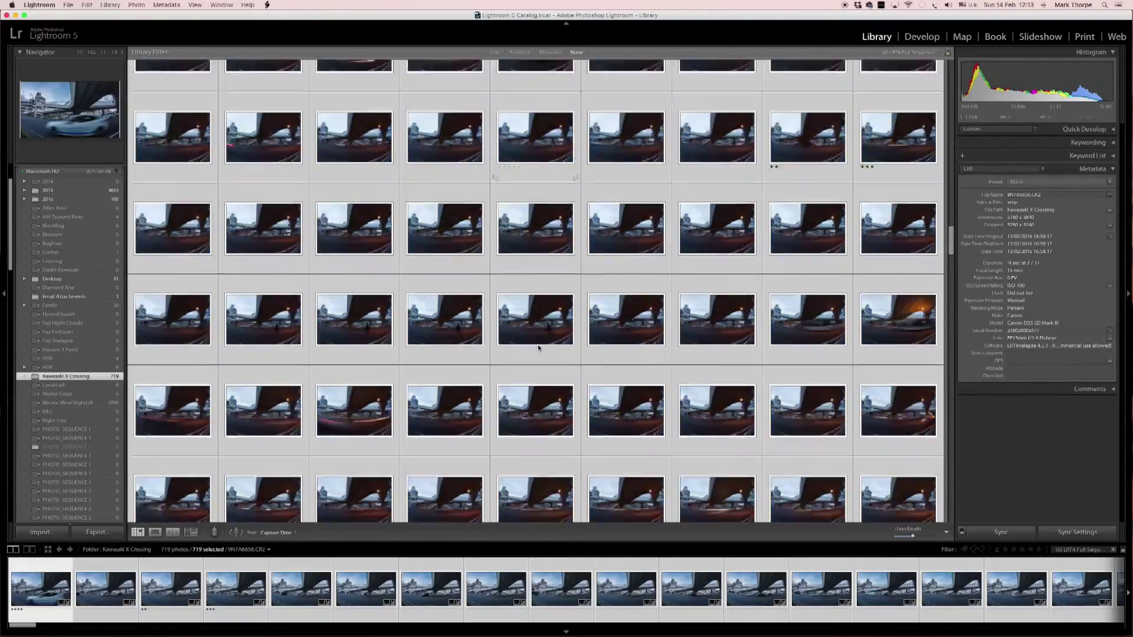
pyautogui.scroll(-10, 538, 348)
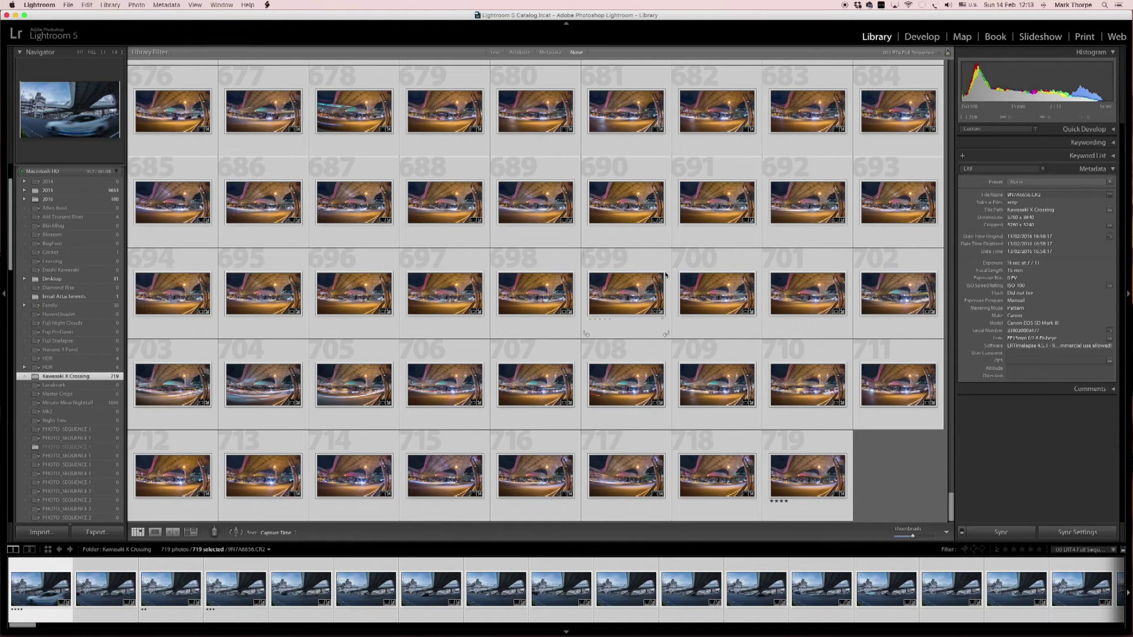
pyautogui.click(68, 5)
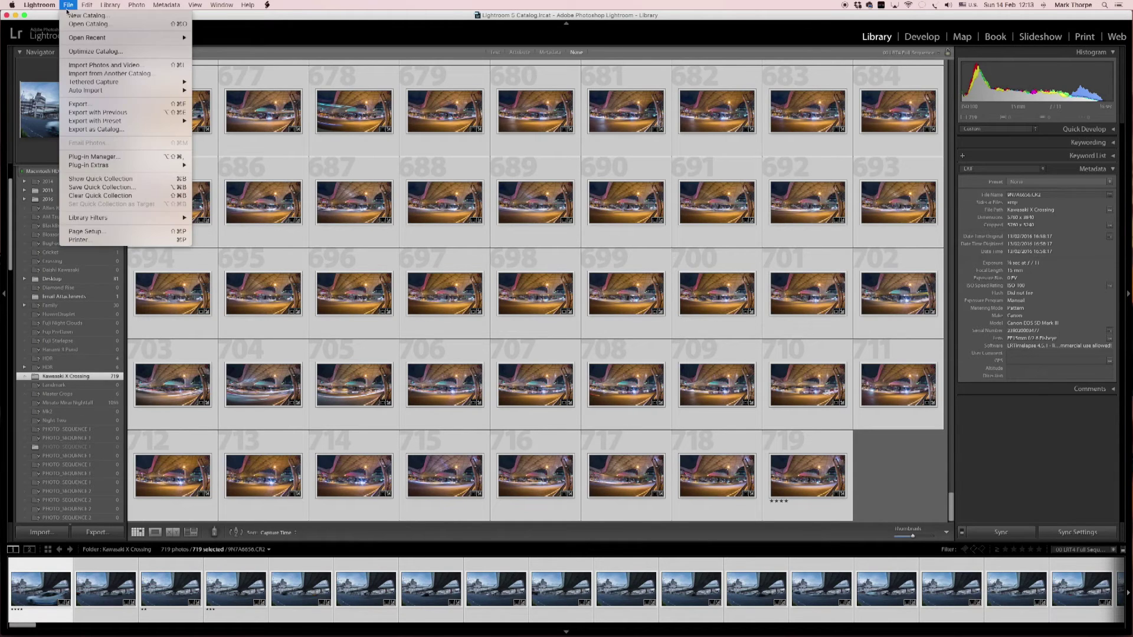
pyautogui.click(109, 104)
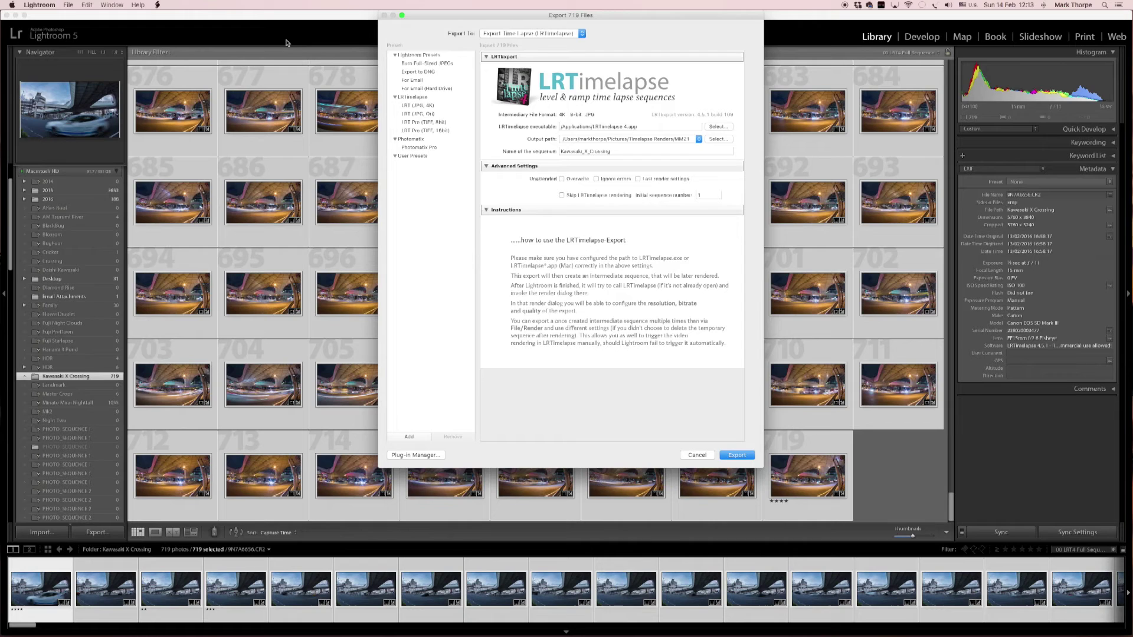
pyautogui.click(411, 108)
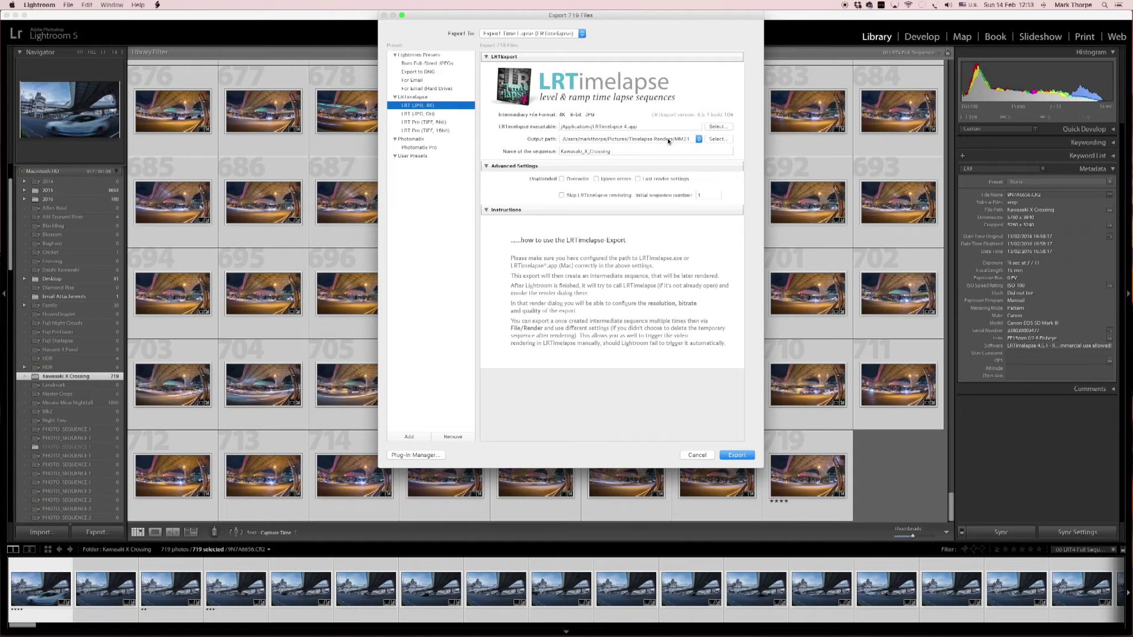
# Step: Create a Xing Kawasaki folder inside Timelapse Renders as the LRTimelapse output path and export the sequence
pyautogui.click(718, 138)
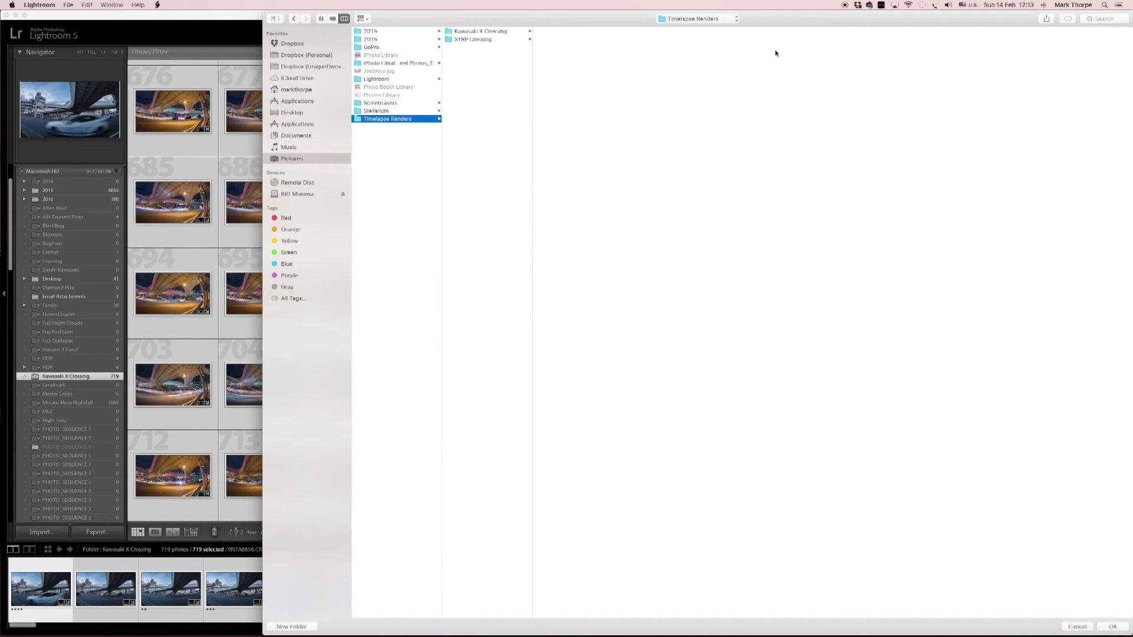
pyautogui.click(304, 627)
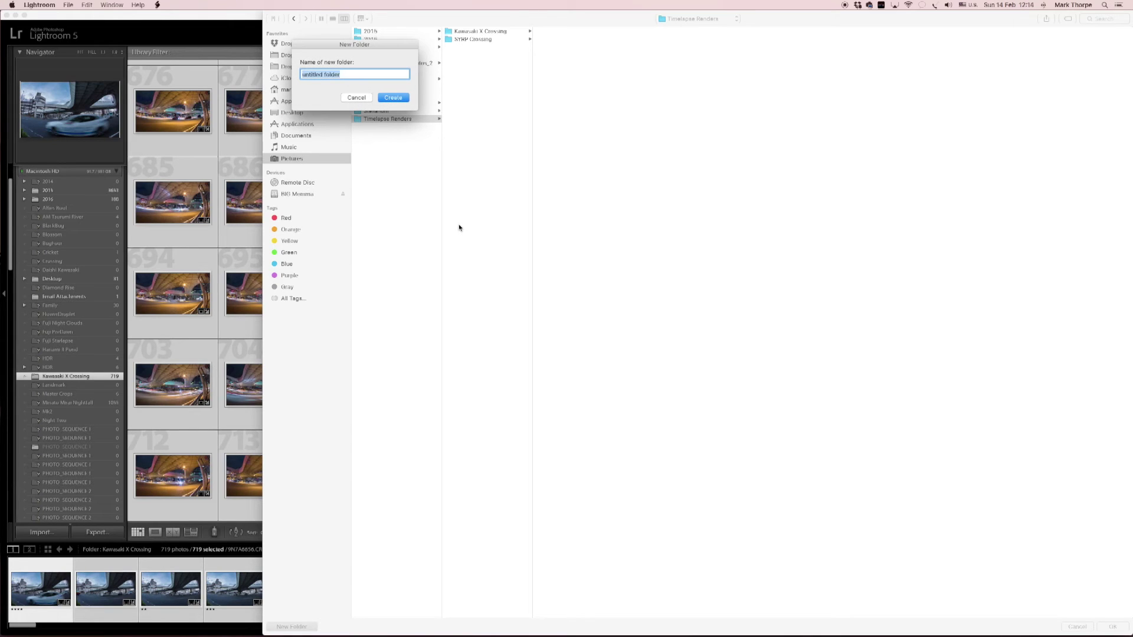
pyautogui.write('xing')
pyautogui.click(393, 98)
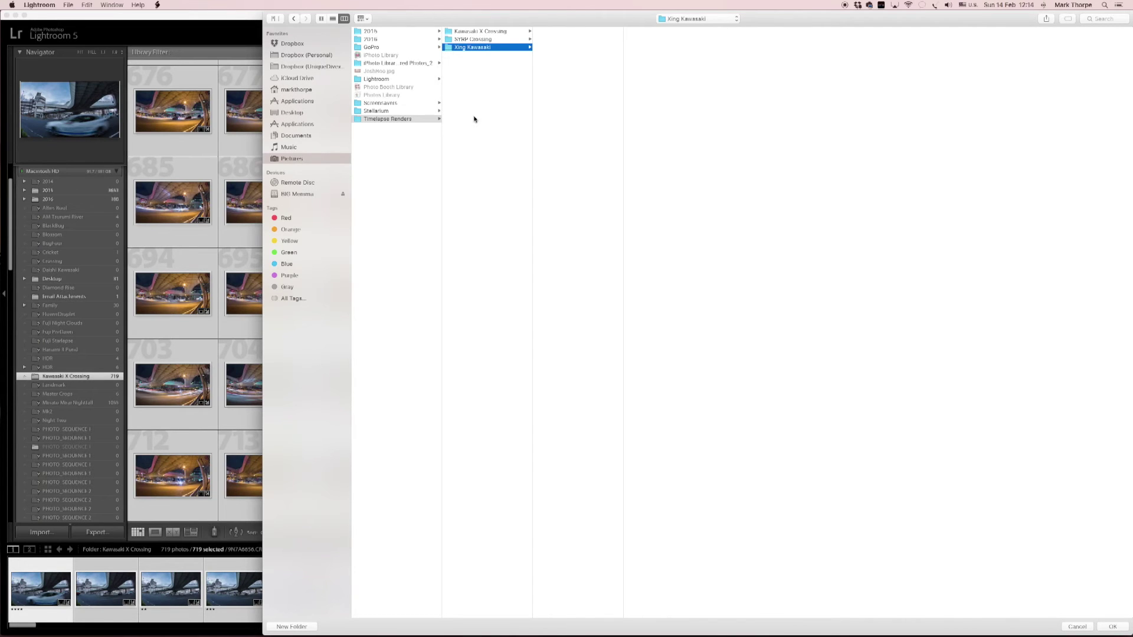
pyautogui.click(1112, 626)
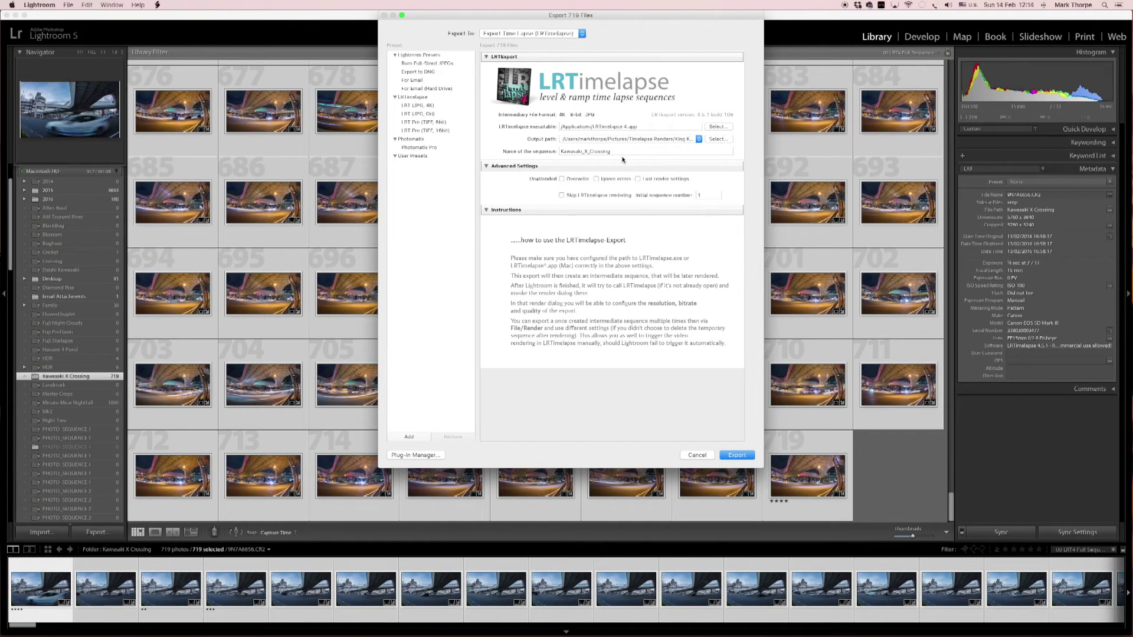
pyautogui.click(744, 456)
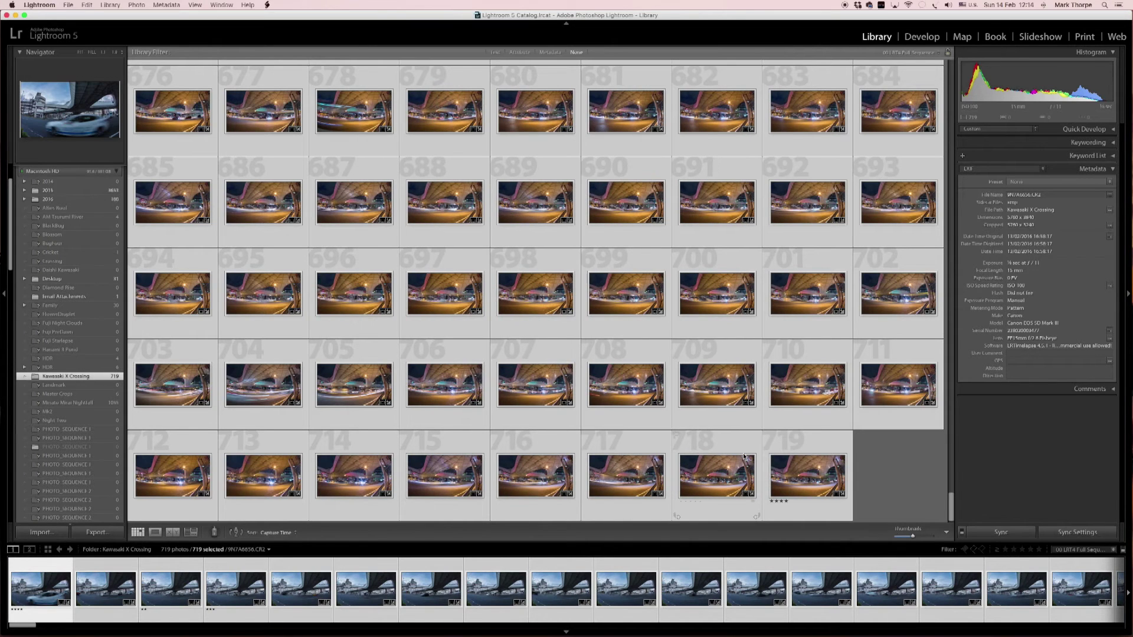
pyautogui.scroll(10, 345, 205)
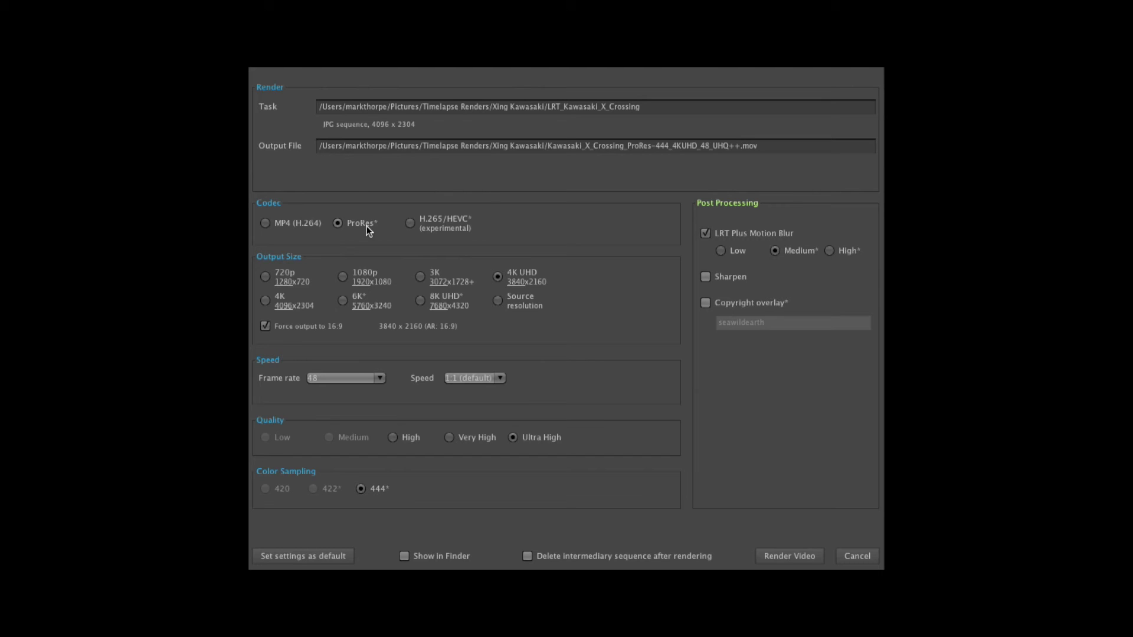
# Step: Try the 720p, 1080p and 3K output sizes, settle on 4K UHD, and render the ProRes video
pyautogui.click(267, 279)
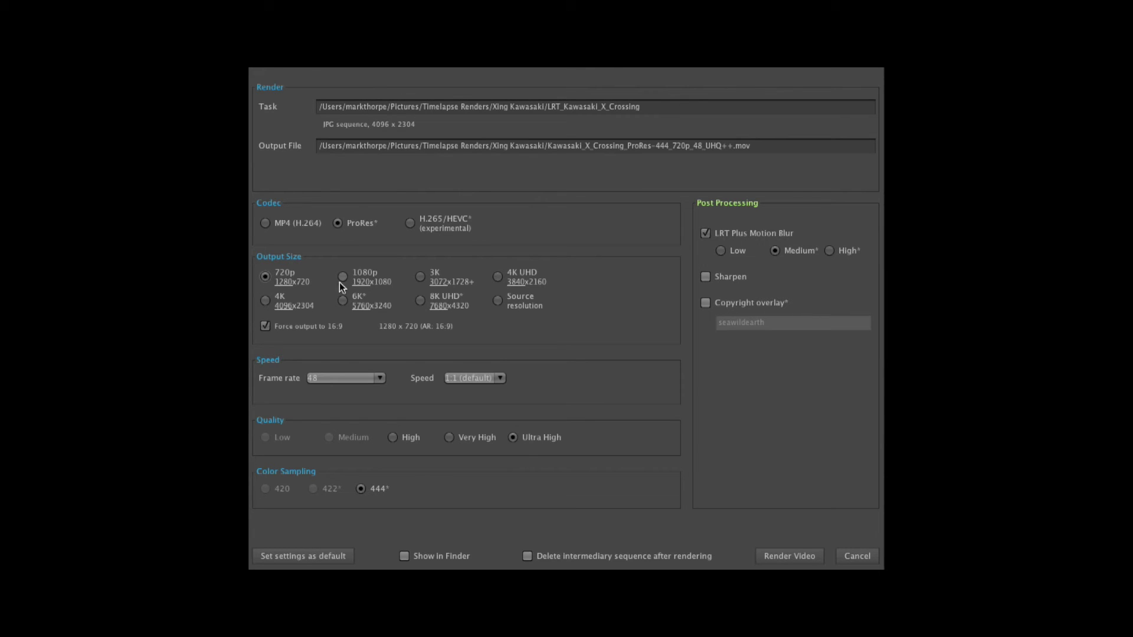
pyautogui.click(342, 276)
pyautogui.click(419, 277)
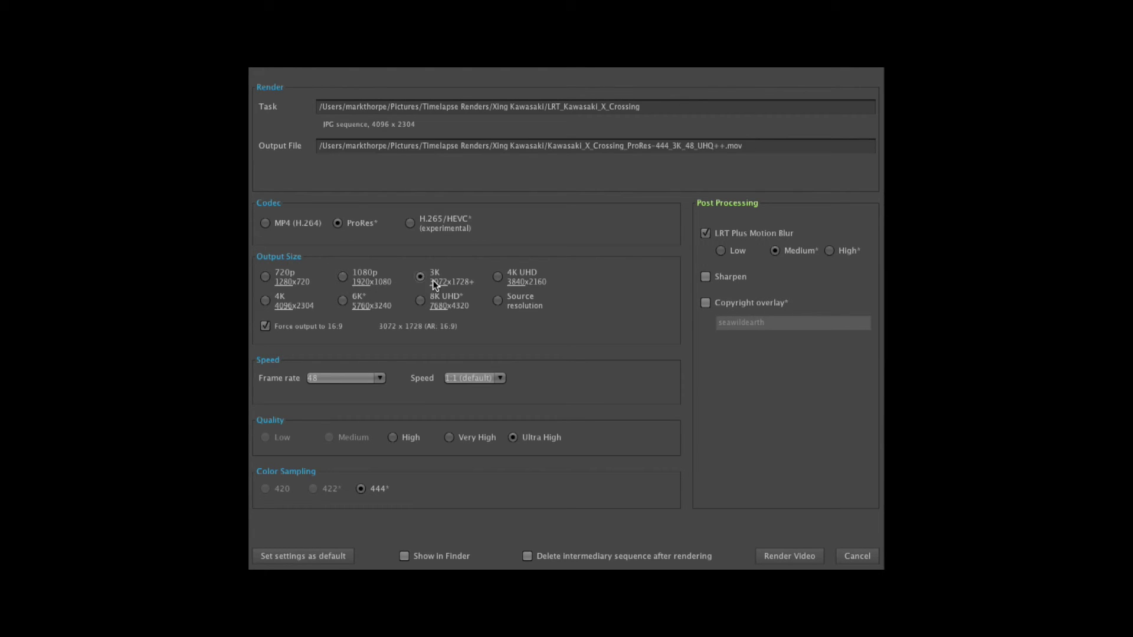
pyautogui.click(500, 277)
pyautogui.click(790, 556)
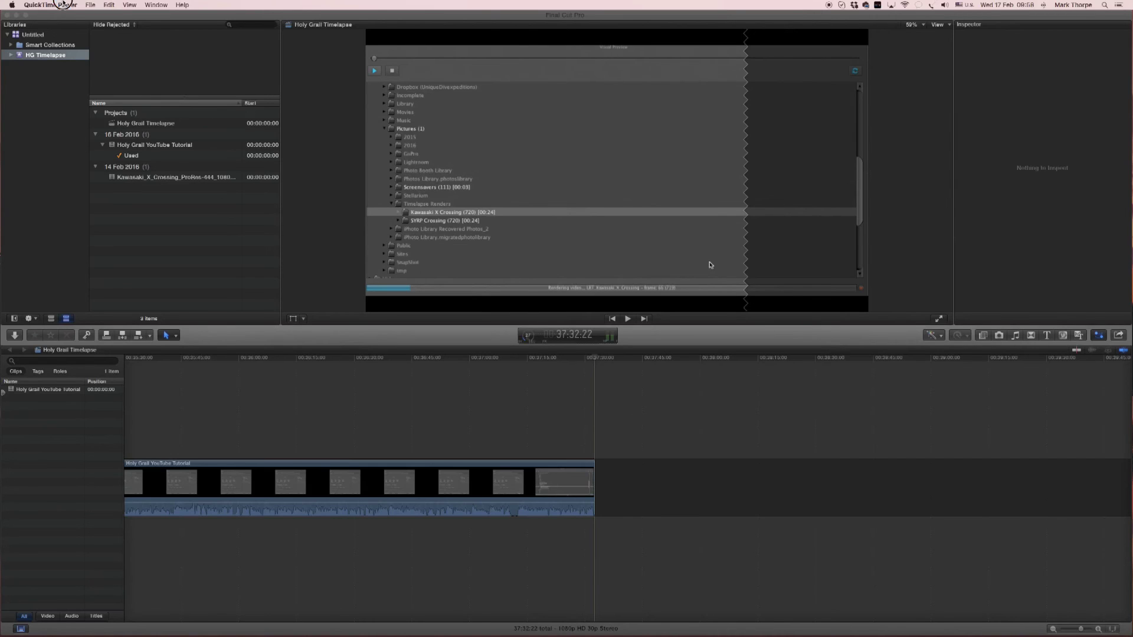
# Step: Hide QuickTime Player and Final Cut Pro to clear the desktop
pyautogui.click(50, 5)
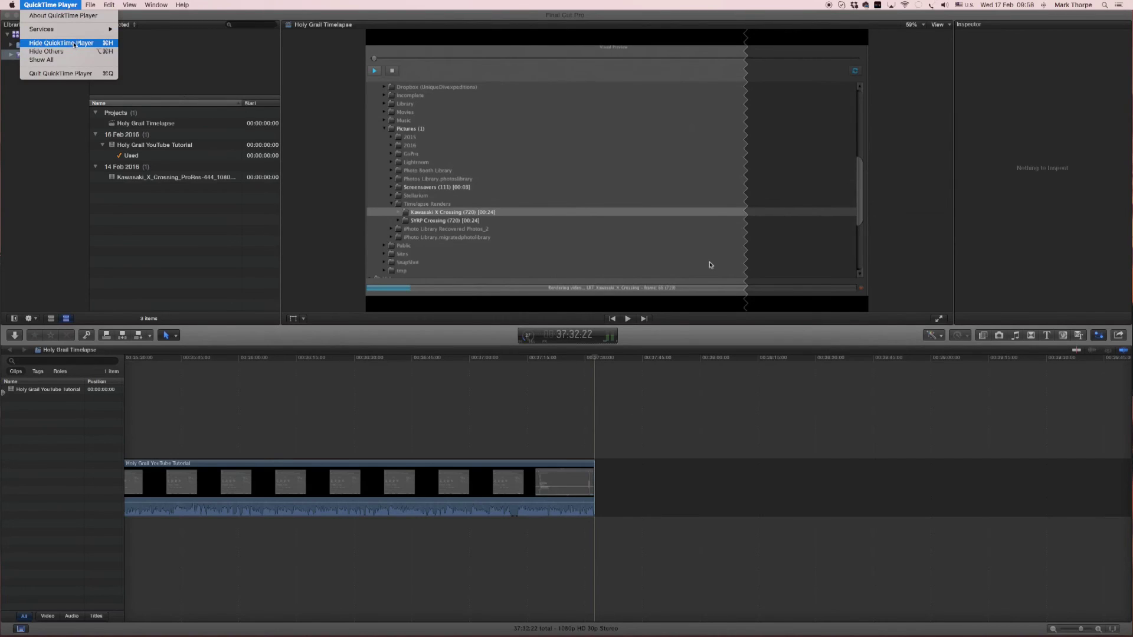
pyautogui.click(75, 43)
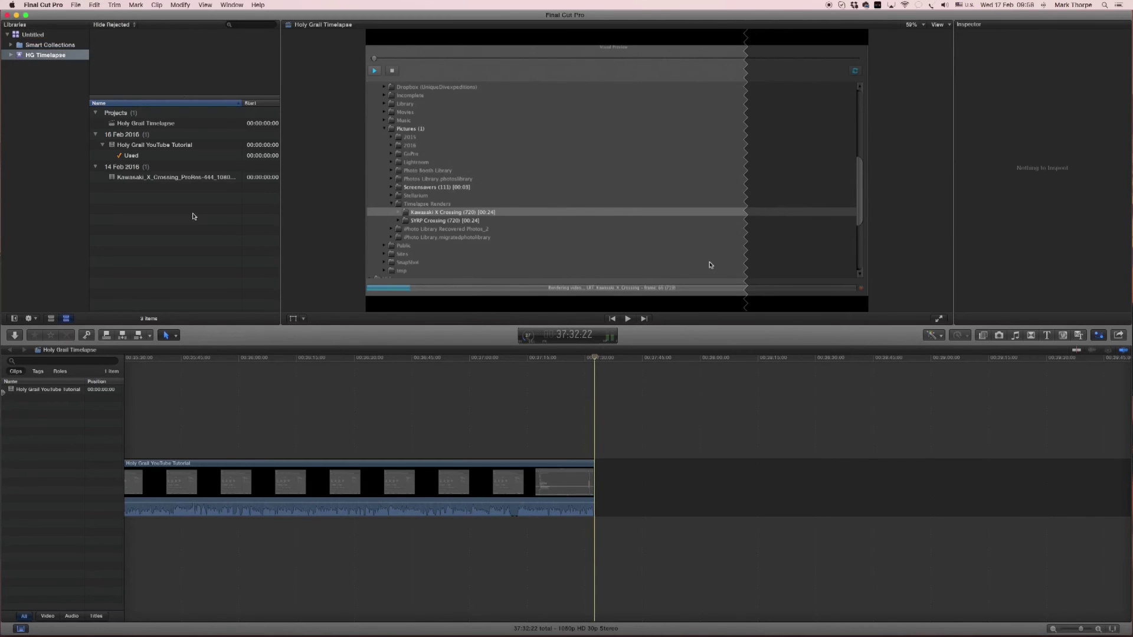
pyautogui.click(53, 5)
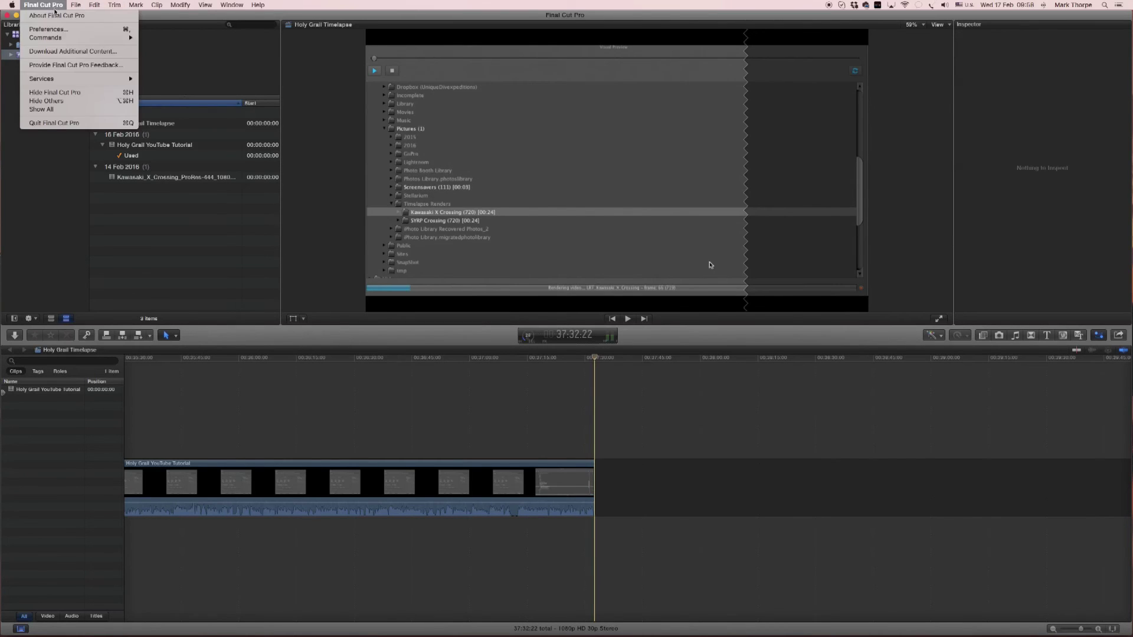
pyautogui.click(83, 95)
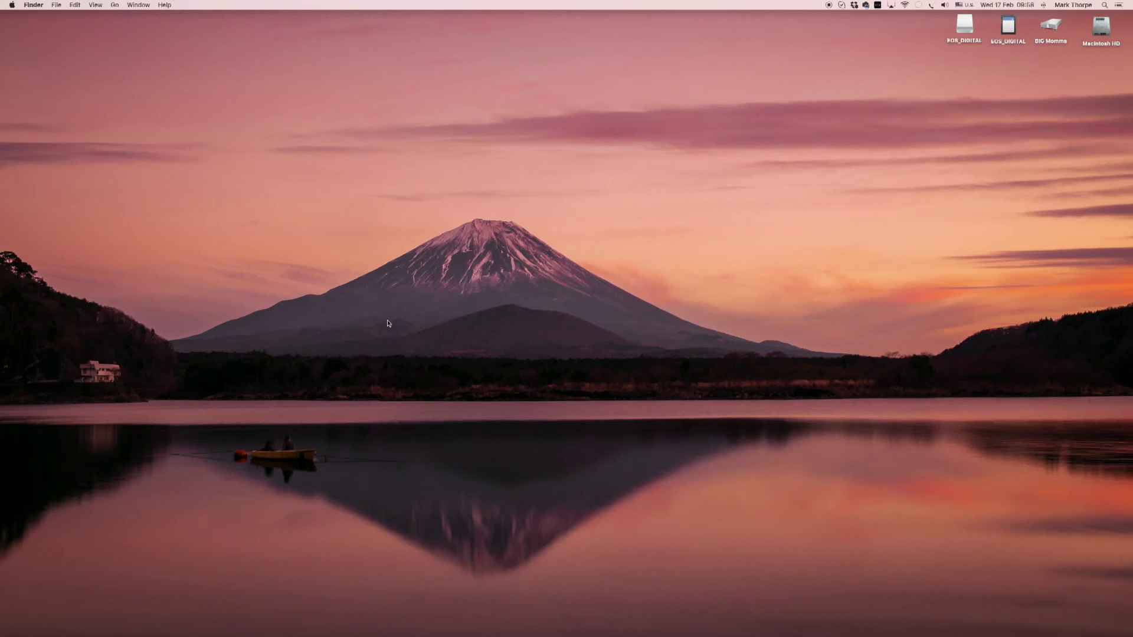
# Step: Launch MPEG Streamclip and reposition and enlarge its player window
pyautogui.moveTo(631, 620)
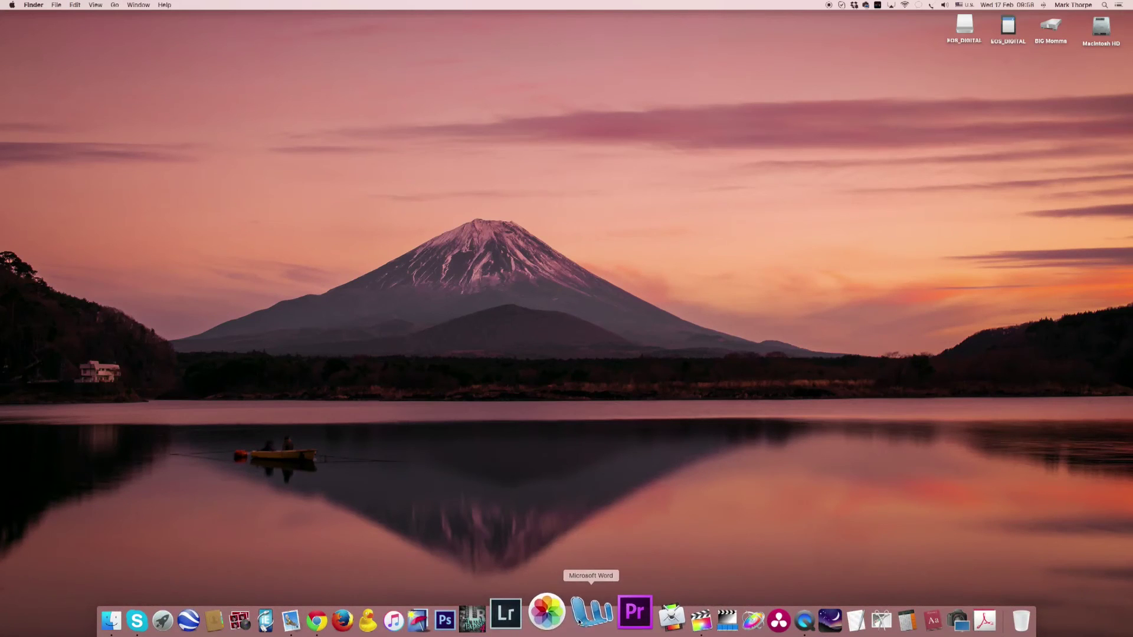
pyautogui.click(684, 617)
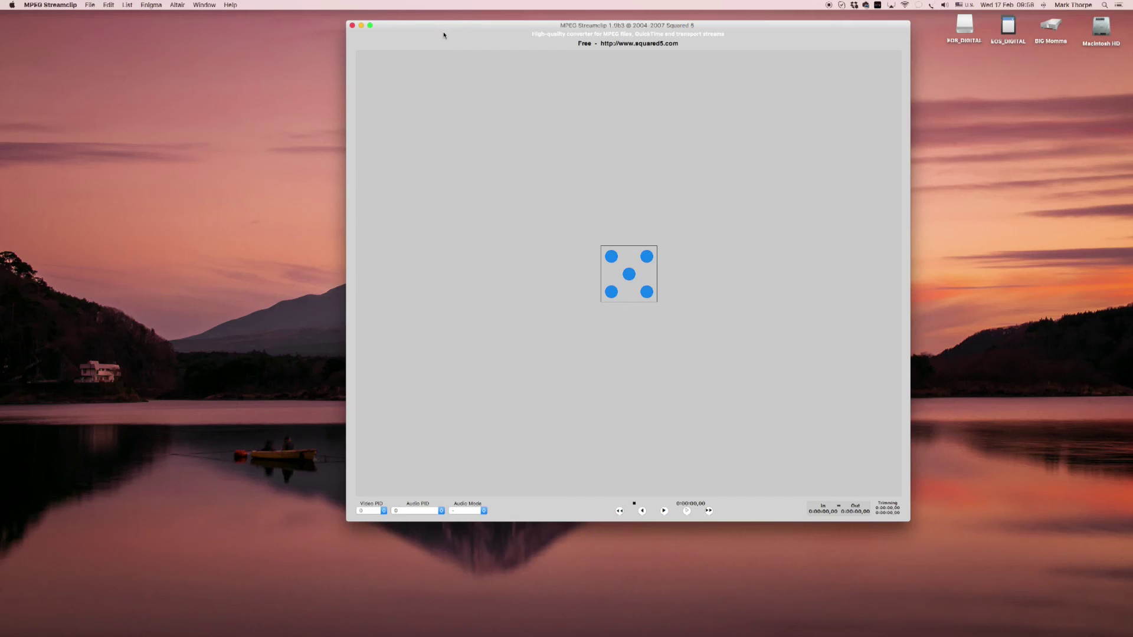
pyautogui.moveTo(443, 33); pyautogui.dragTo(315, 33)
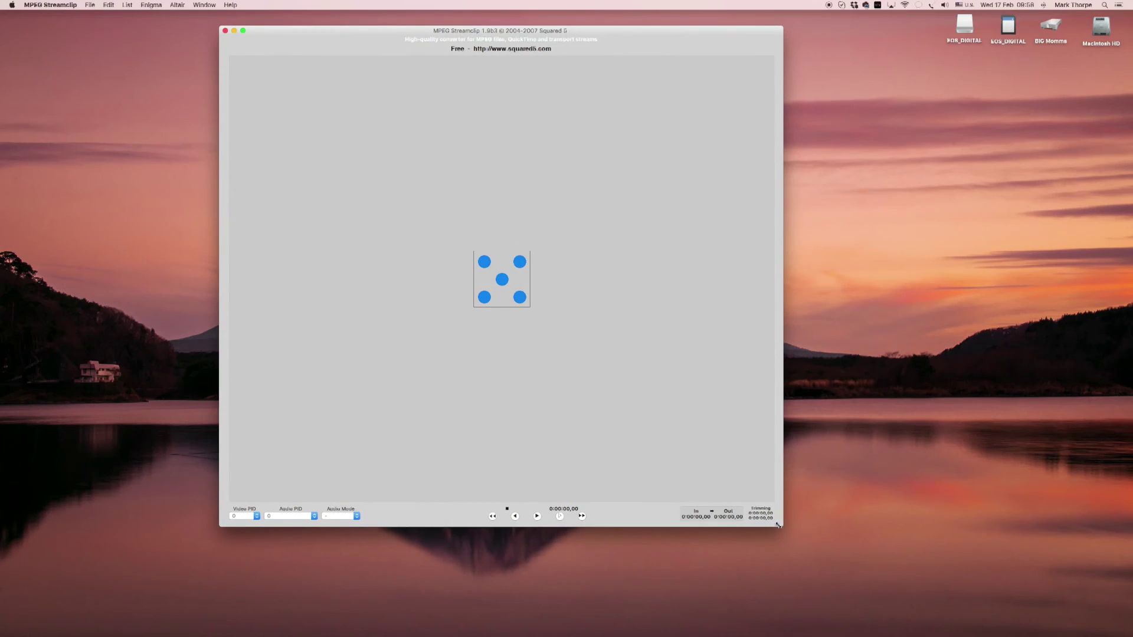
pyautogui.moveTo(784, 525); pyautogui.dragTo(941, 604)
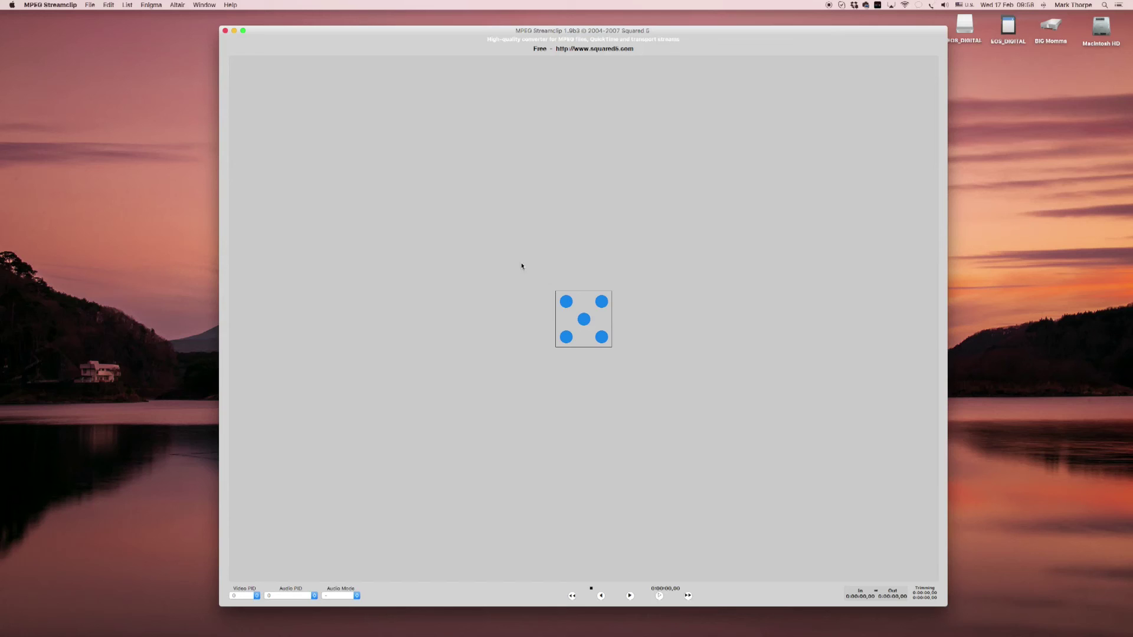
# Step: Open the rendered clip Kawasaki_X_Crossing_ProRes-444_4KUHD_48_UHQ++.mov from the TA Timelapse Masters folder
pyautogui.click(90, 4)
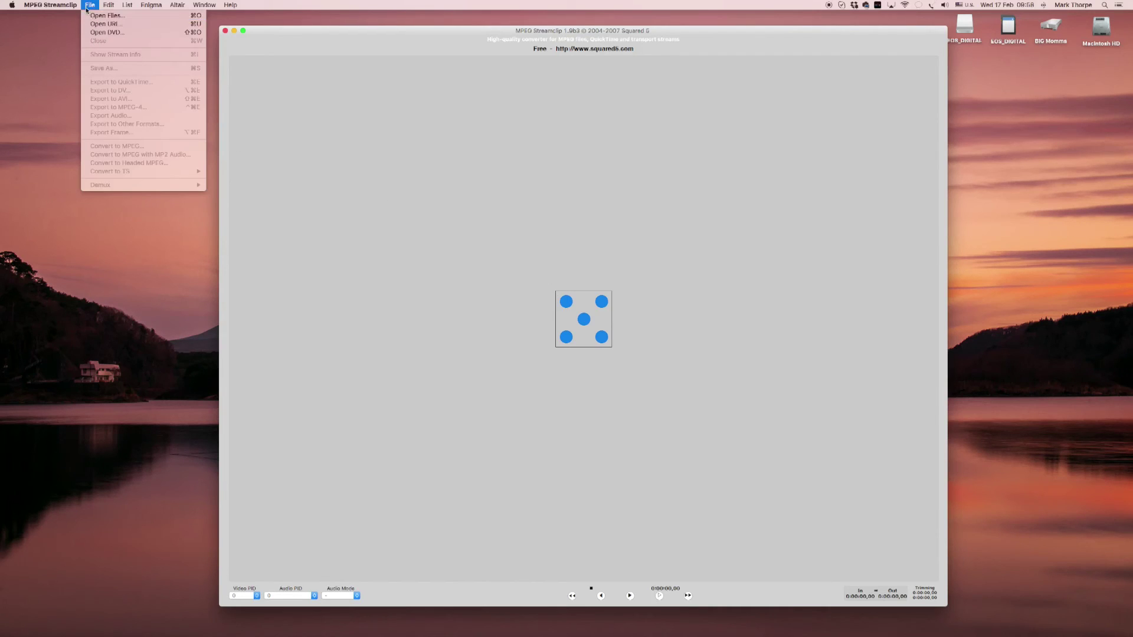
pyautogui.click(285, 36)
pyautogui.click(90, 5)
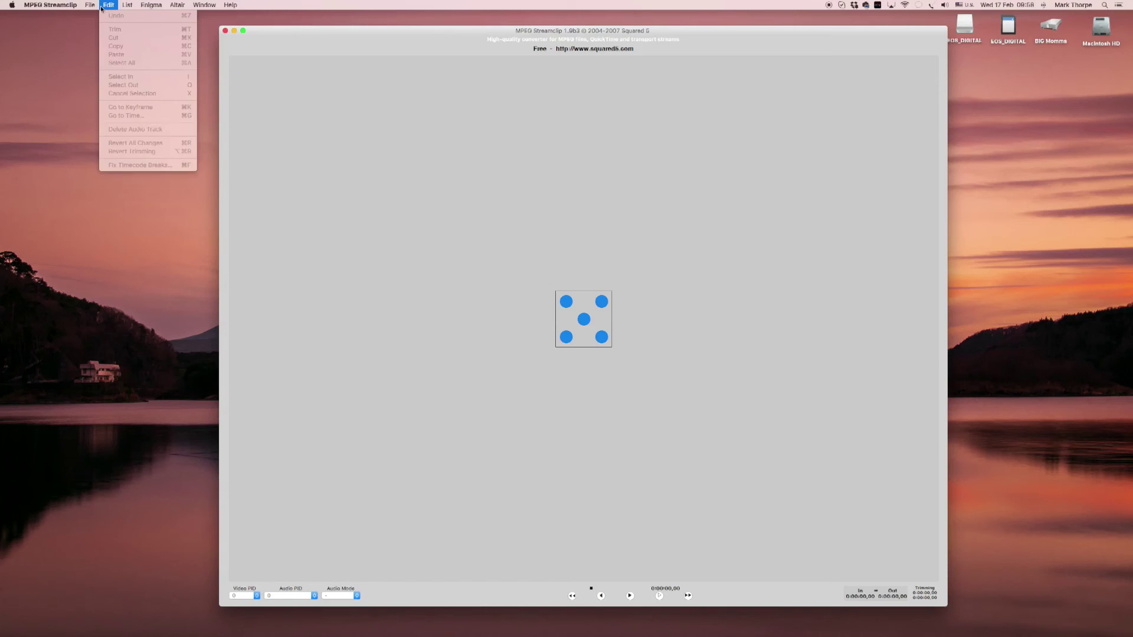
pyautogui.click(413, 111)
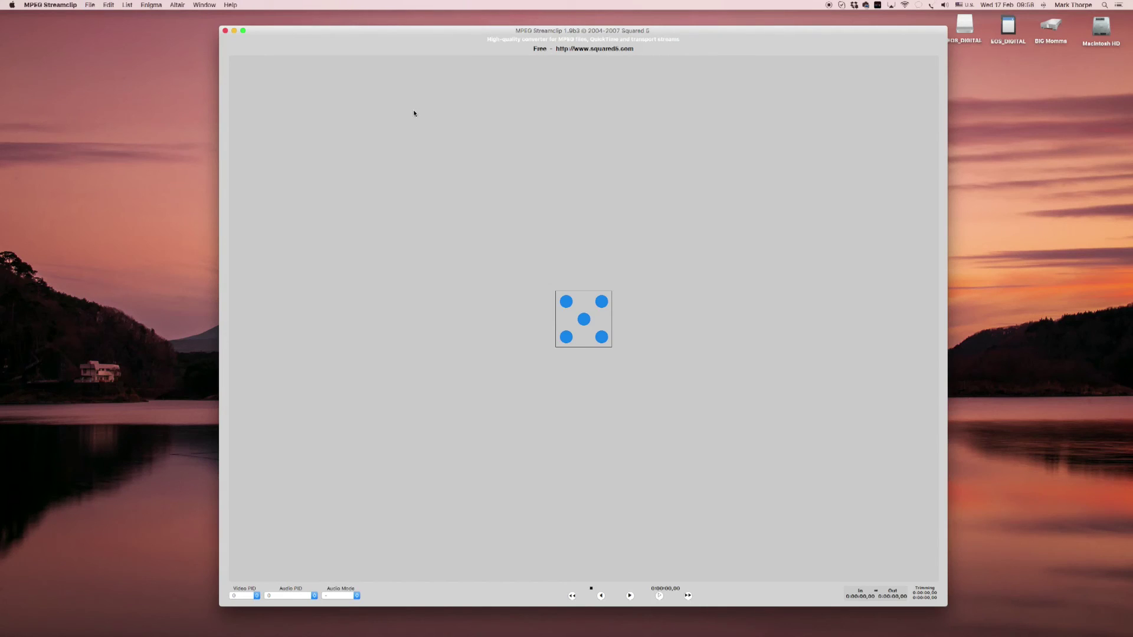
pyautogui.press('super+o')
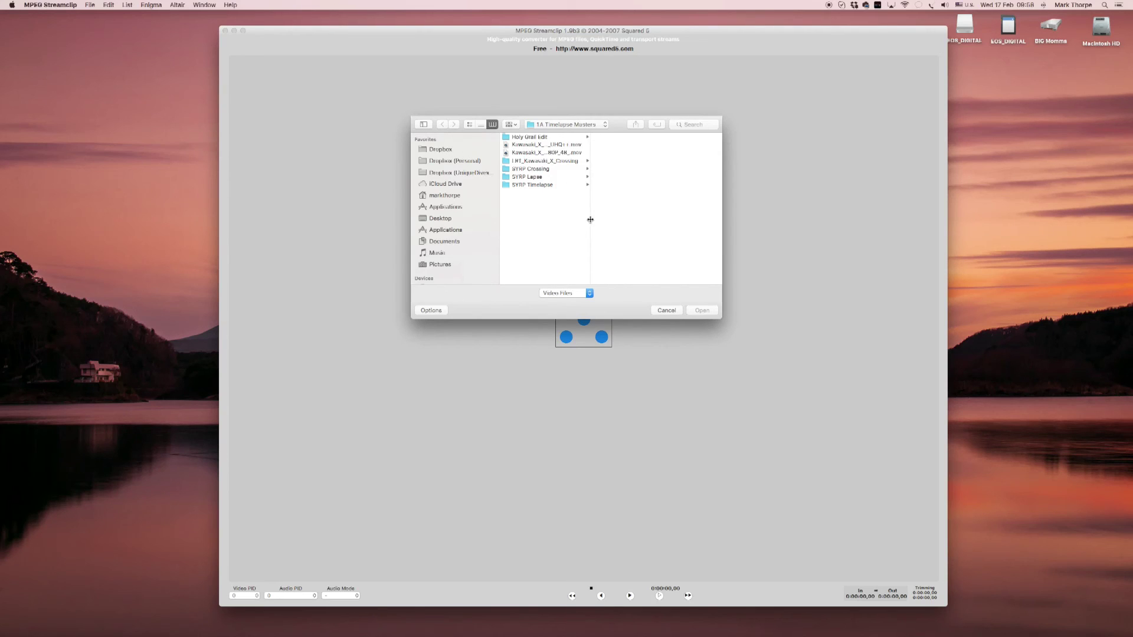
pyautogui.click(551, 146)
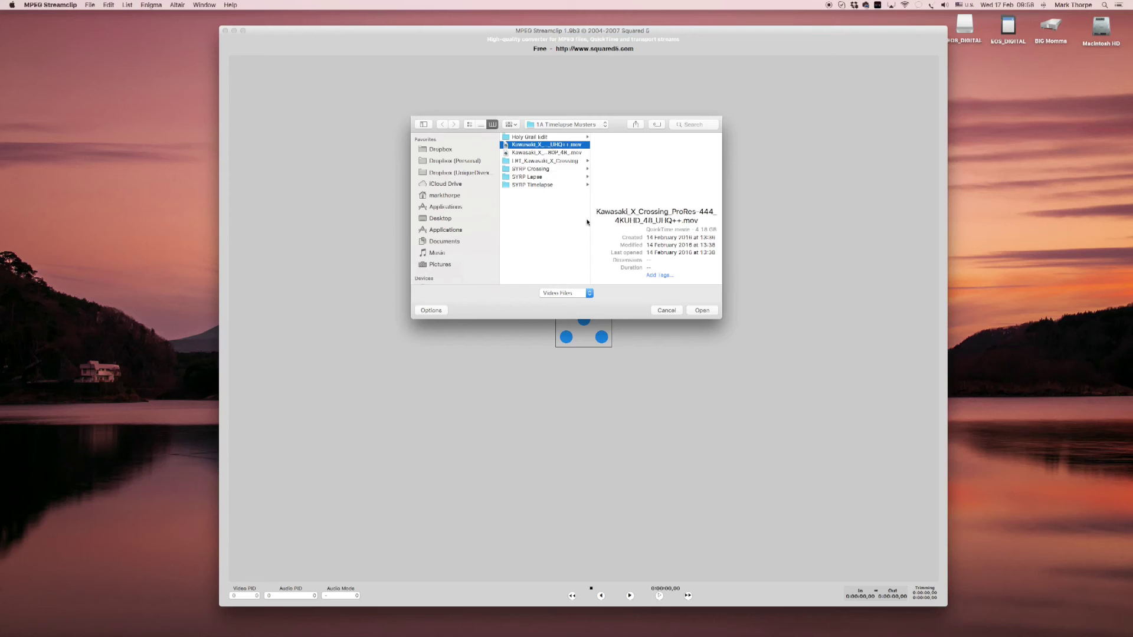
pyautogui.click(704, 310)
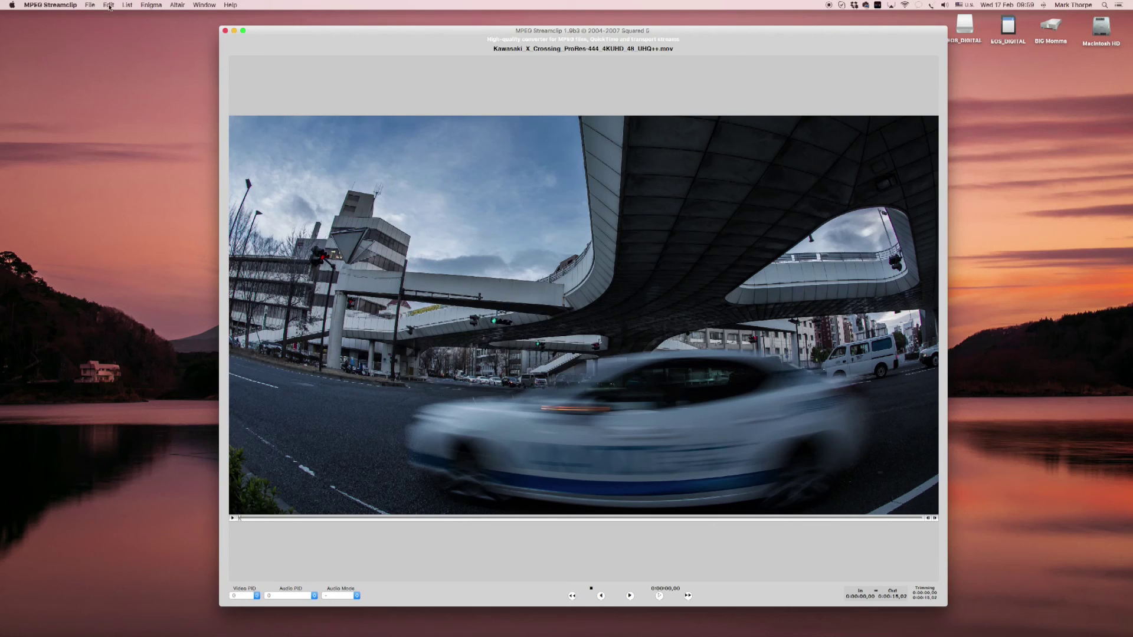
# Step: Open the QuickTime export settings for the clip and move the Movie Exporter dialog lower over the preview
pyautogui.click(90, 5)
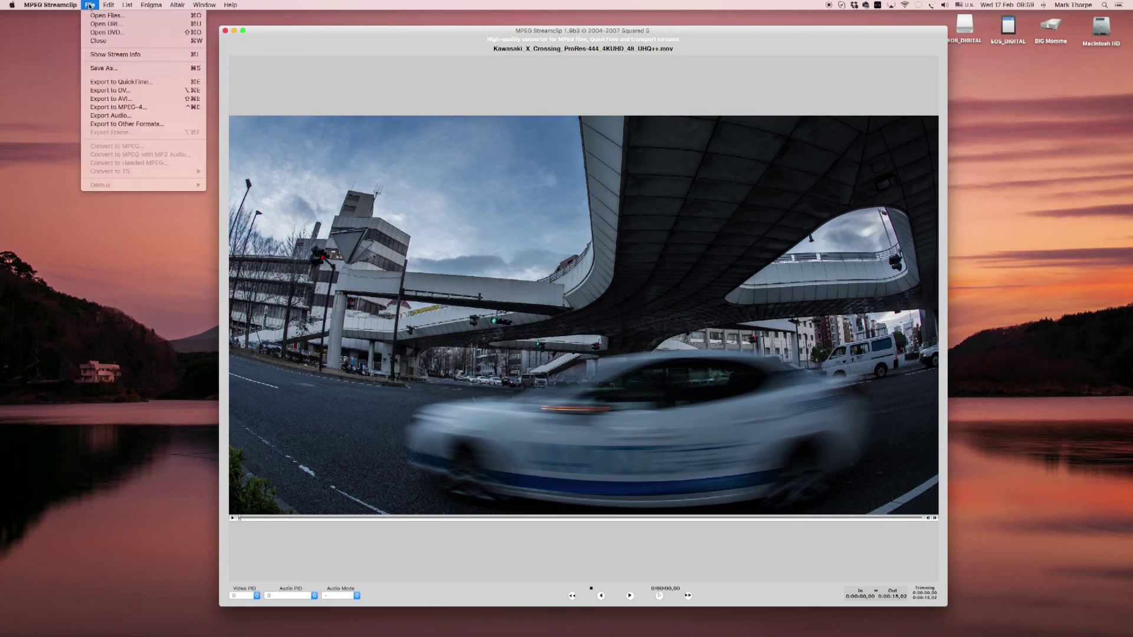
pyautogui.click(101, 82)
pyautogui.moveTo(622, 130)
pyautogui.mouseDown()
pyautogui.moveTo(624, 159)
pyautogui.moveTo(630, 149)
pyautogui.mouseUp()
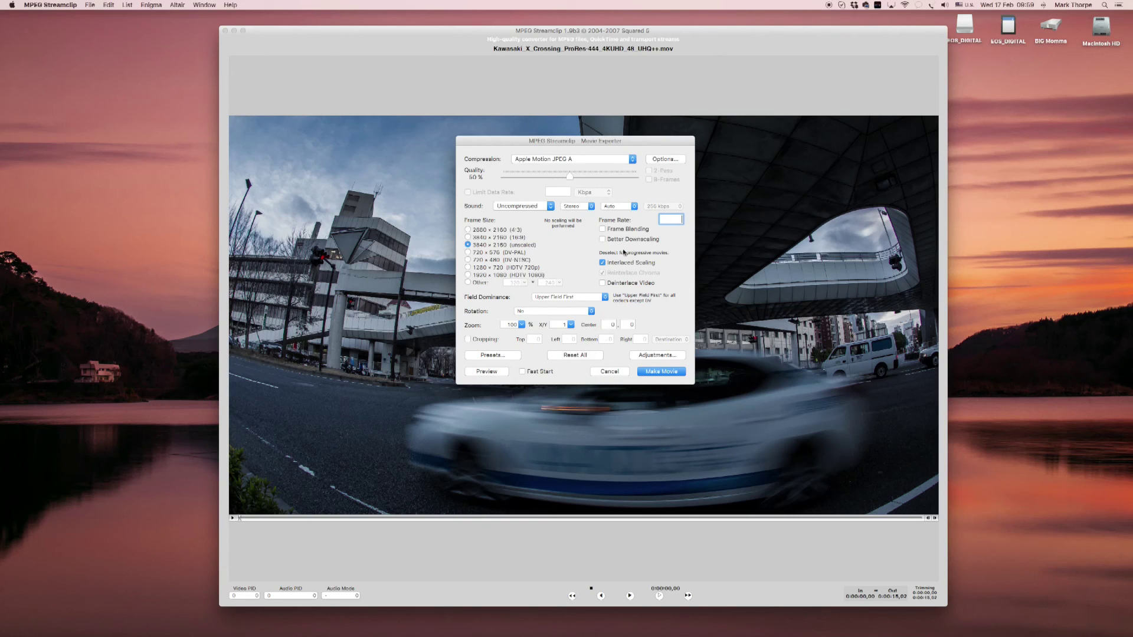
pyautogui.moveTo(639, 141); pyautogui.dragTo(638, 158)
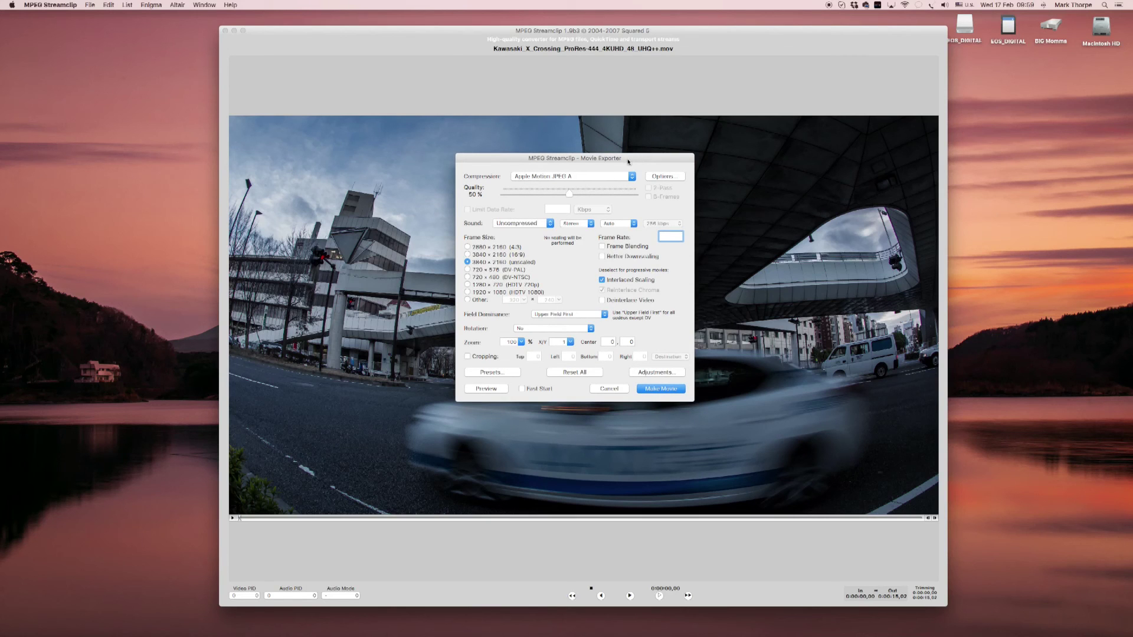
# Step: Browse the available compression codecs, set the export quality to 100%, and review the Motion JPEG A options
pyautogui.click(597, 176)
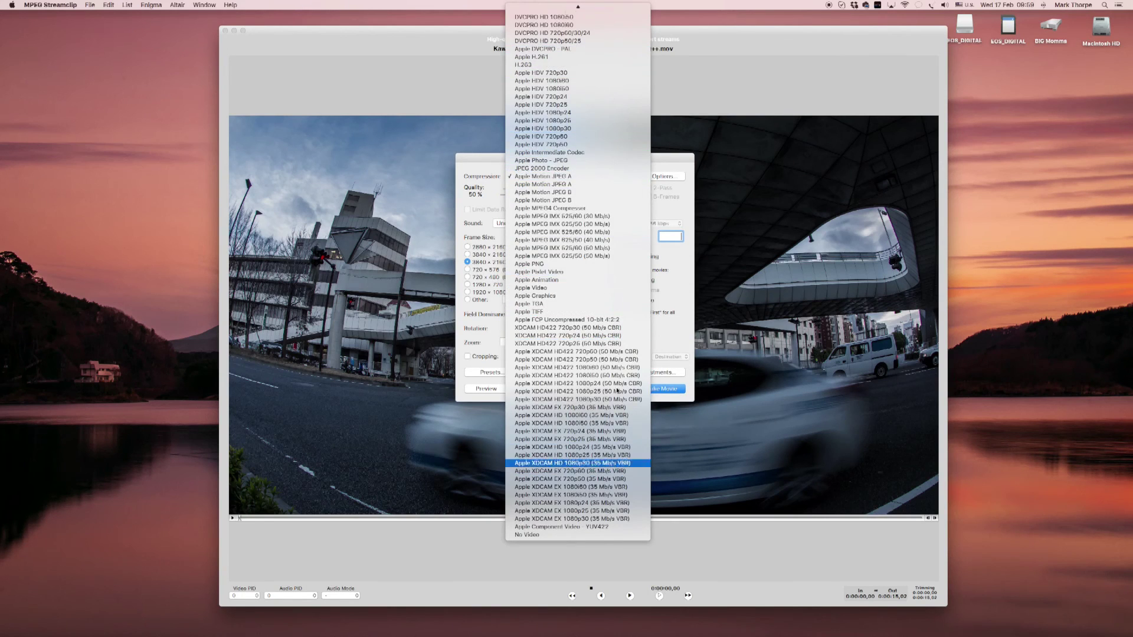
pyautogui.moveTo(577, 7)
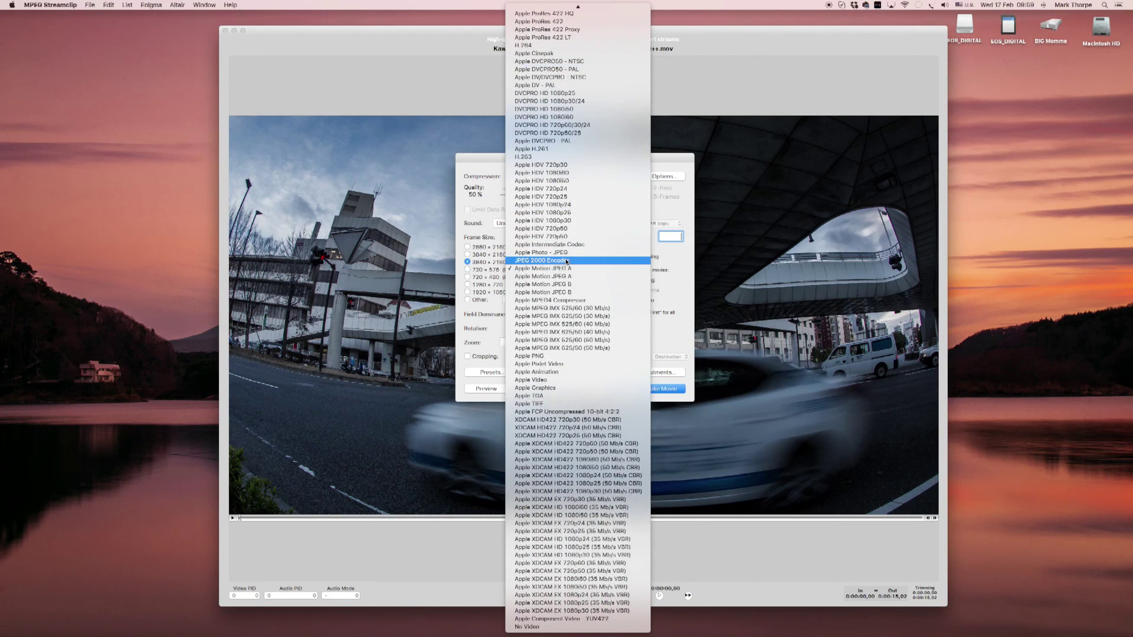
pyautogui.click(708, 137)
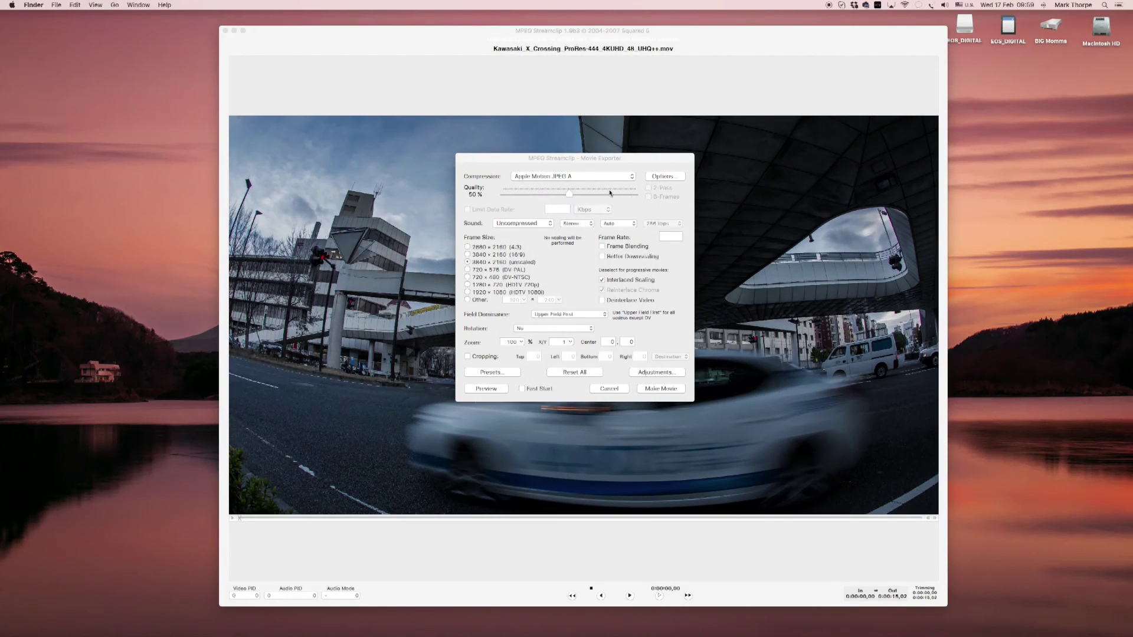
pyautogui.moveTo(571, 196); pyautogui.dragTo(652, 205)
pyautogui.click(671, 176)
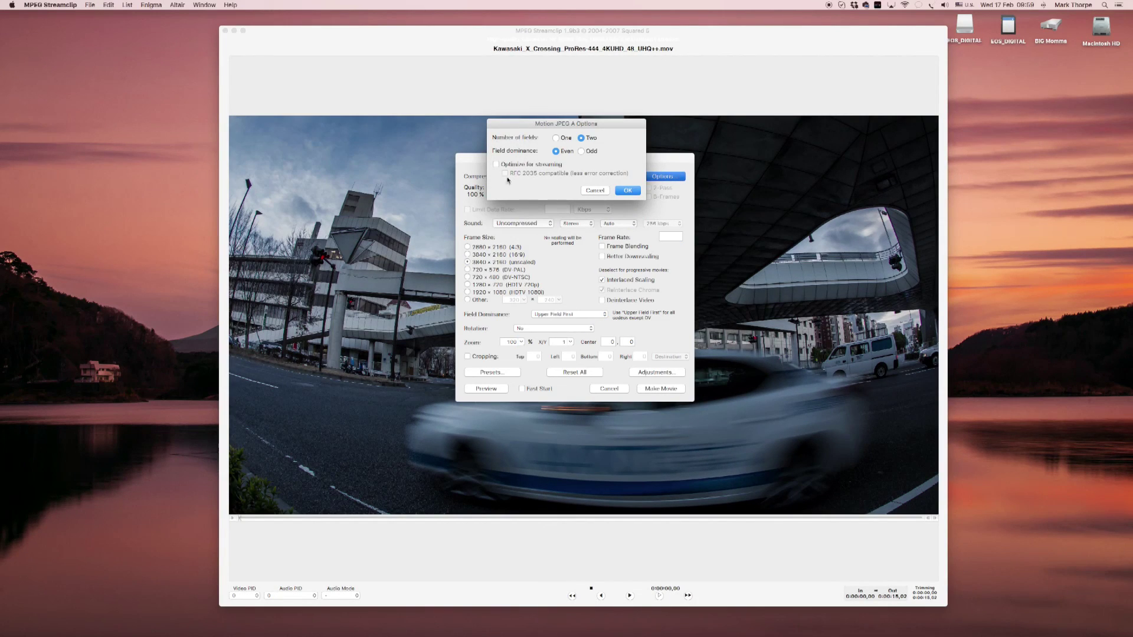
pyautogui.click(623, 190)
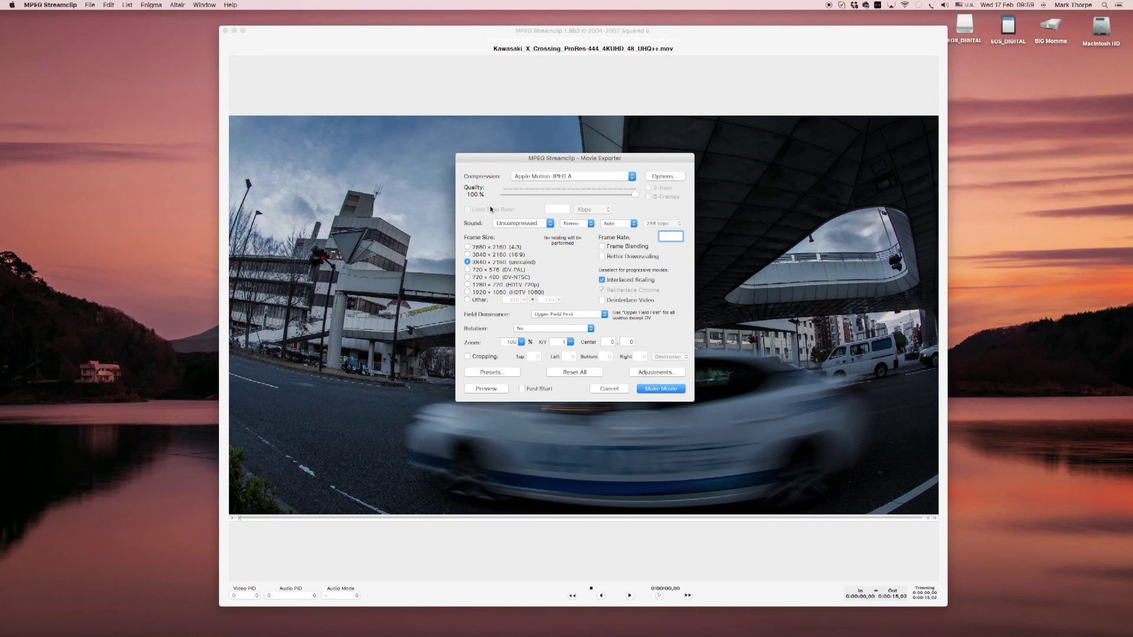
# Step: Set the compression to H.264 with Limit Data Rate enabled, and try the Multipass and B-Frames options
pyautogui.click(549, 177)
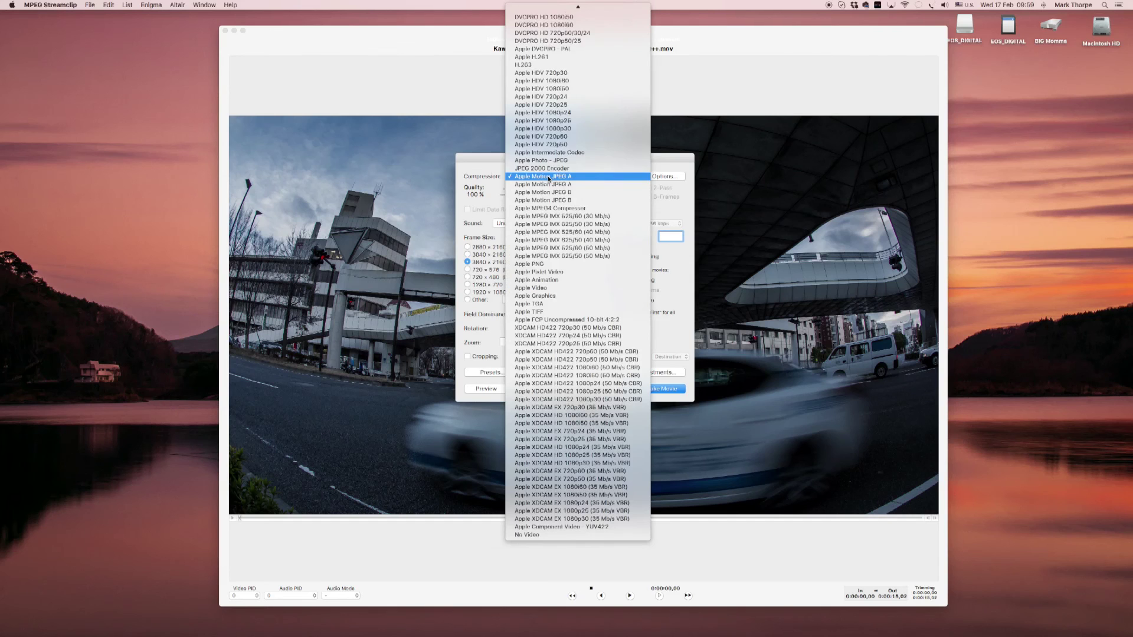
pyautogui.scroll(5, 561, 59)
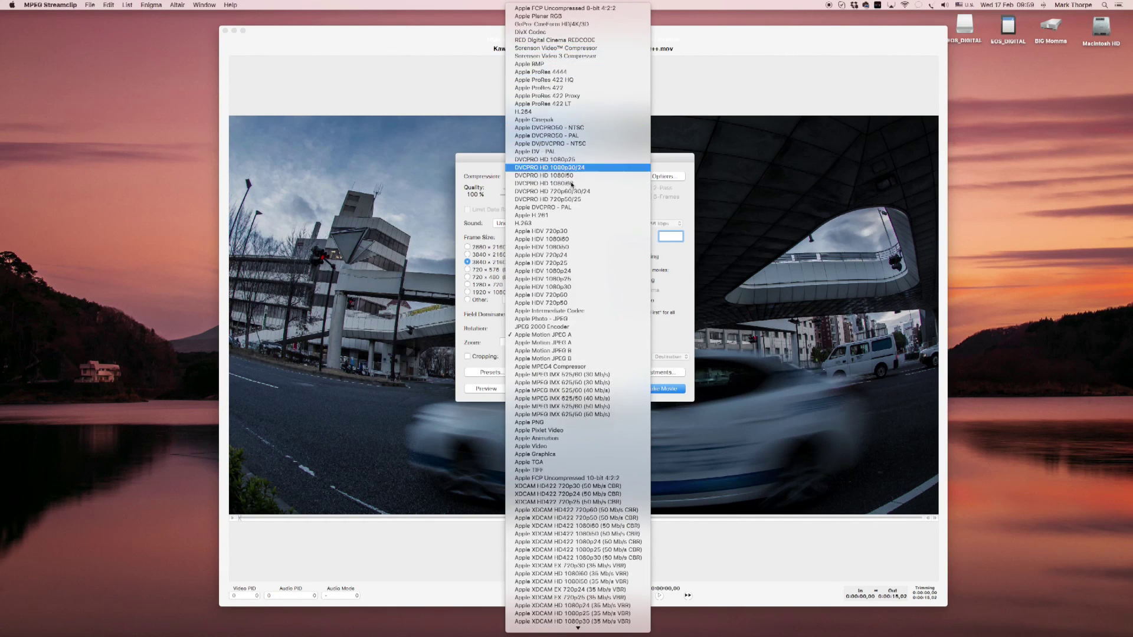
pyautogui.click(579, 112)
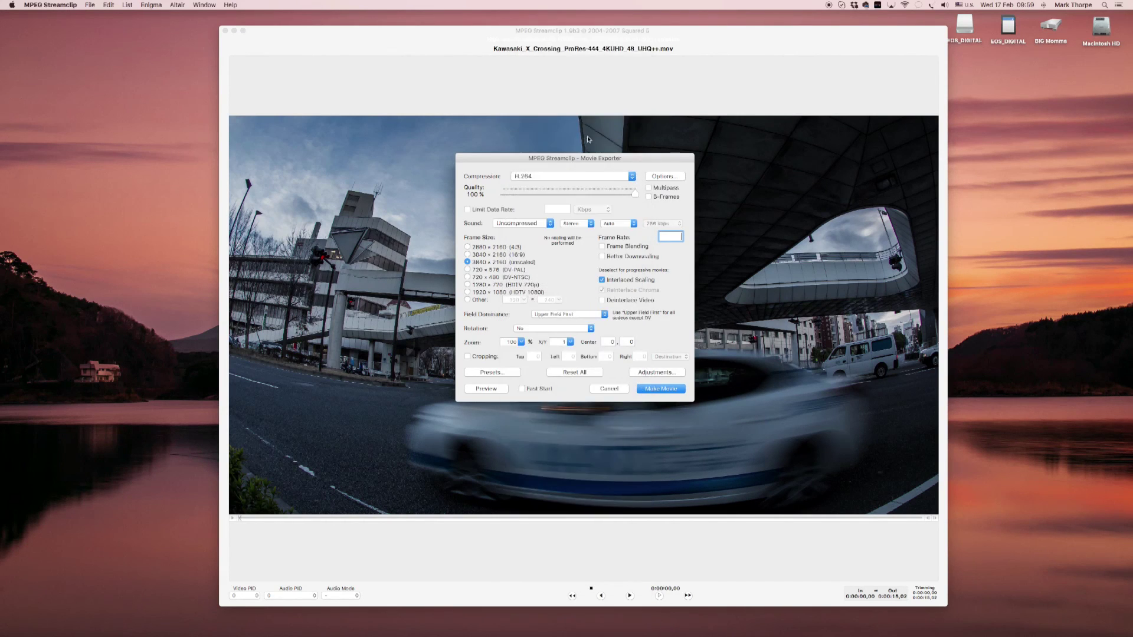
pyautogui.click(480, 211)
pyautogui.click(649, 196)
pyautogui.click(648, 189)
pyautogui.click(649, 188)
pyautogui.click(648, 197)
# Step: Load the "4K TL to Silent 1080P 48" export preset, and close the Movie Exporter without making the movie
pyautogui.click(507, 373)
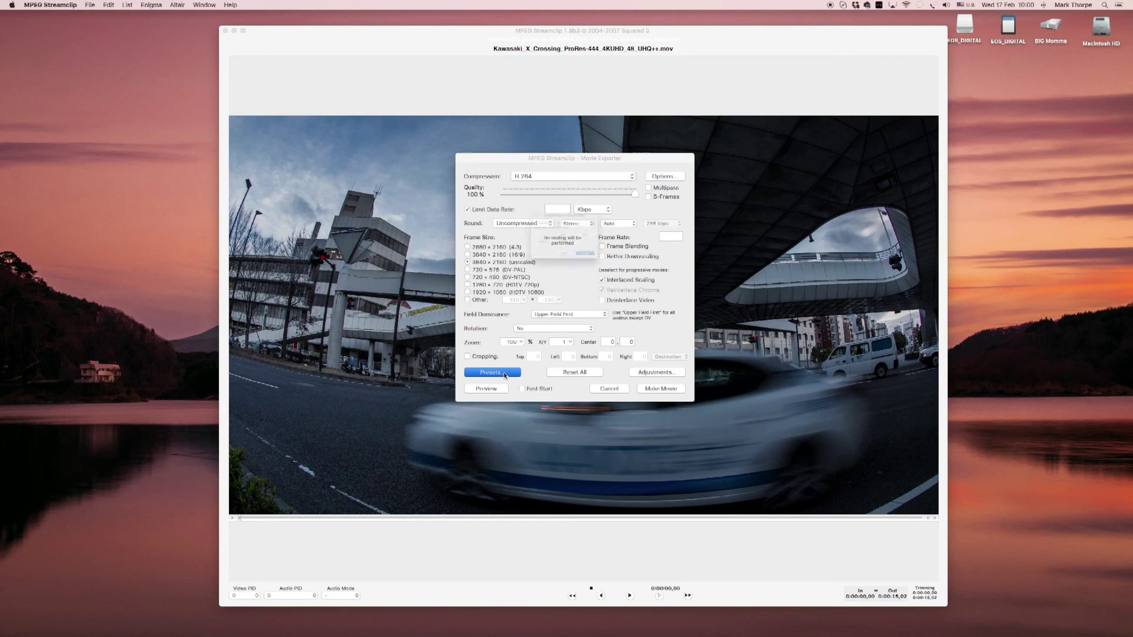
pyautogui.click(557, 205)
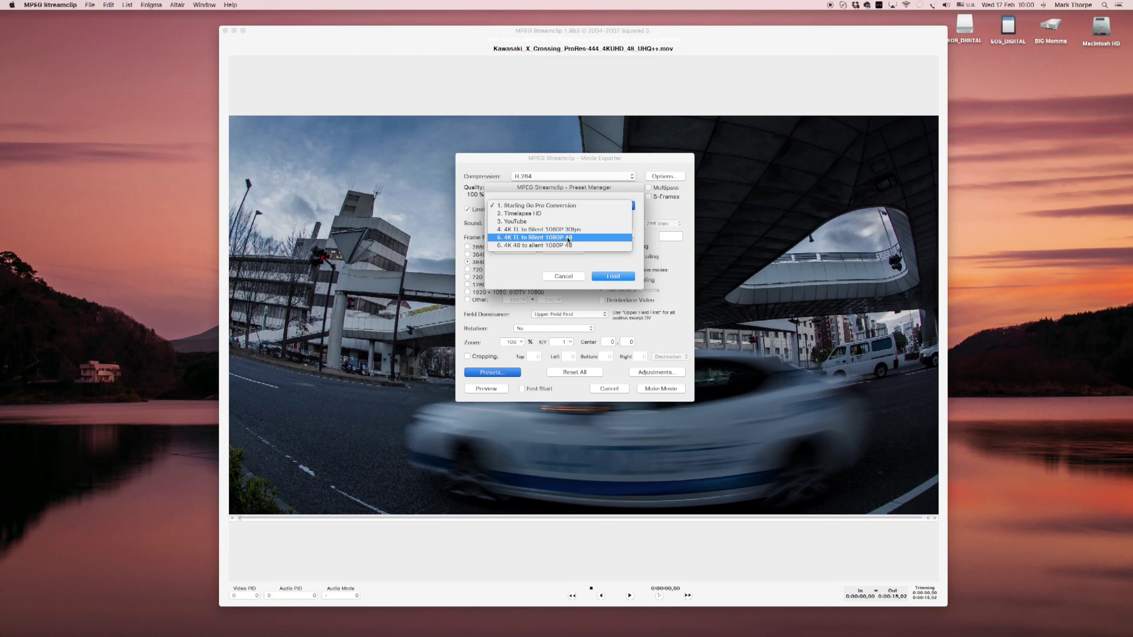
pyautogui.click(568, 239)
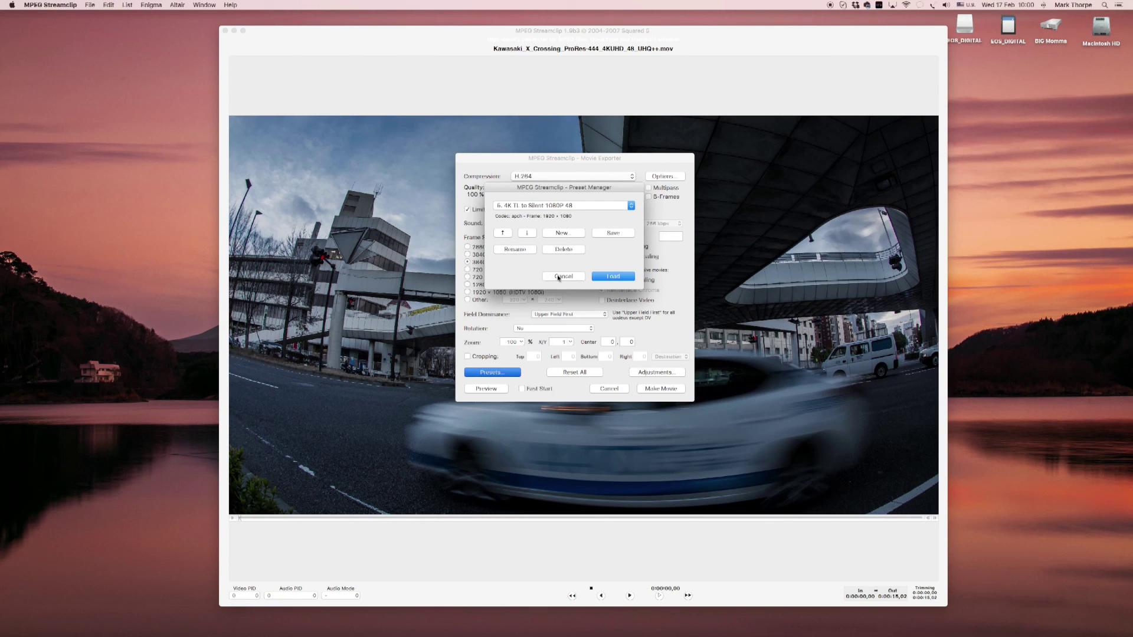
pyautogui.click(608, 275)
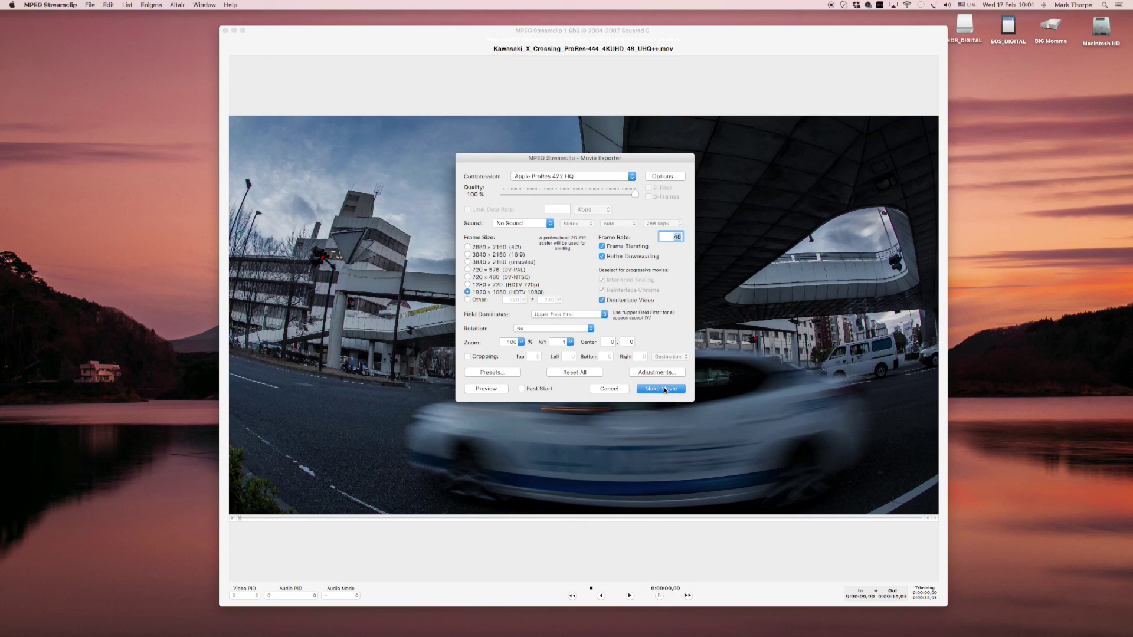
pyautogui.click(609, 389)
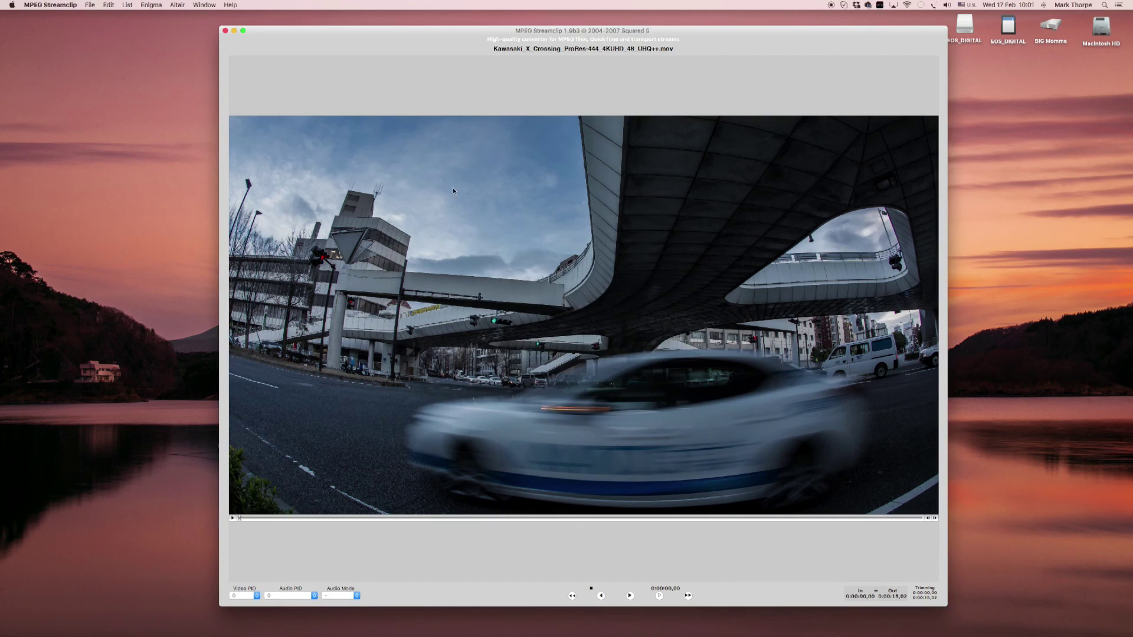
# Step: Quit MPEG Streamclip and switch to Final Cut Pro
pyautogui.click(51, 4)
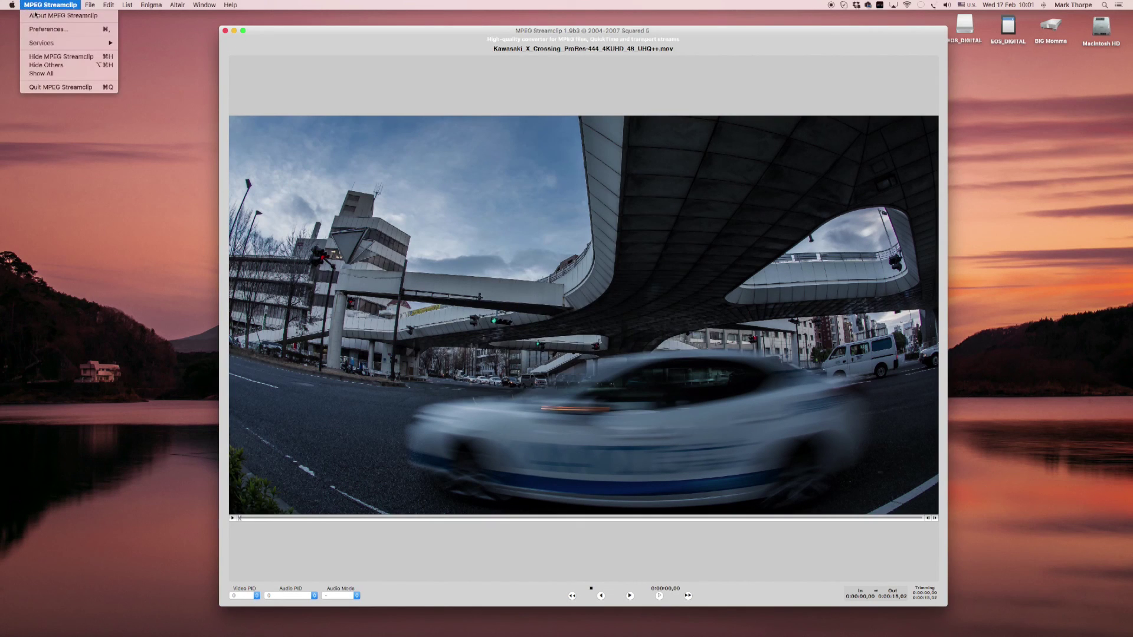
pyautogui.click(43, 87)
pyautogui.moveTo(712, 630)
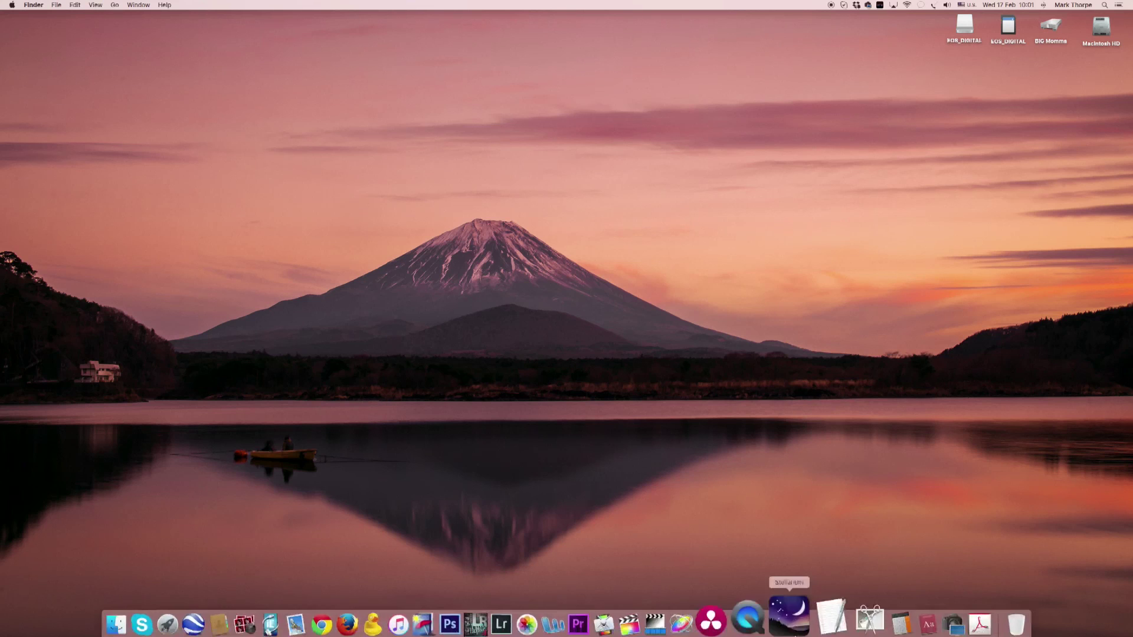
pyautogui.click(633, 618)
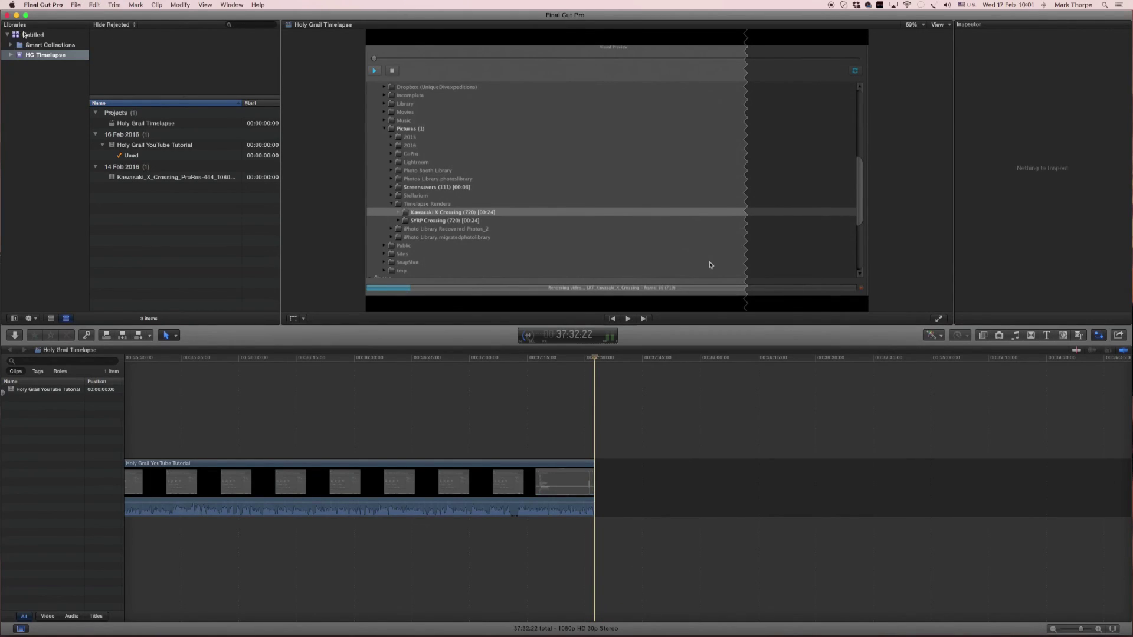
# Step: Import Kawasaki_X_Crossing_ProRes-444_1080P_48_.mov from BIG Momma into the HG Timelapse event and append it to the end of the timeline
pyautogui.click(14, 335)
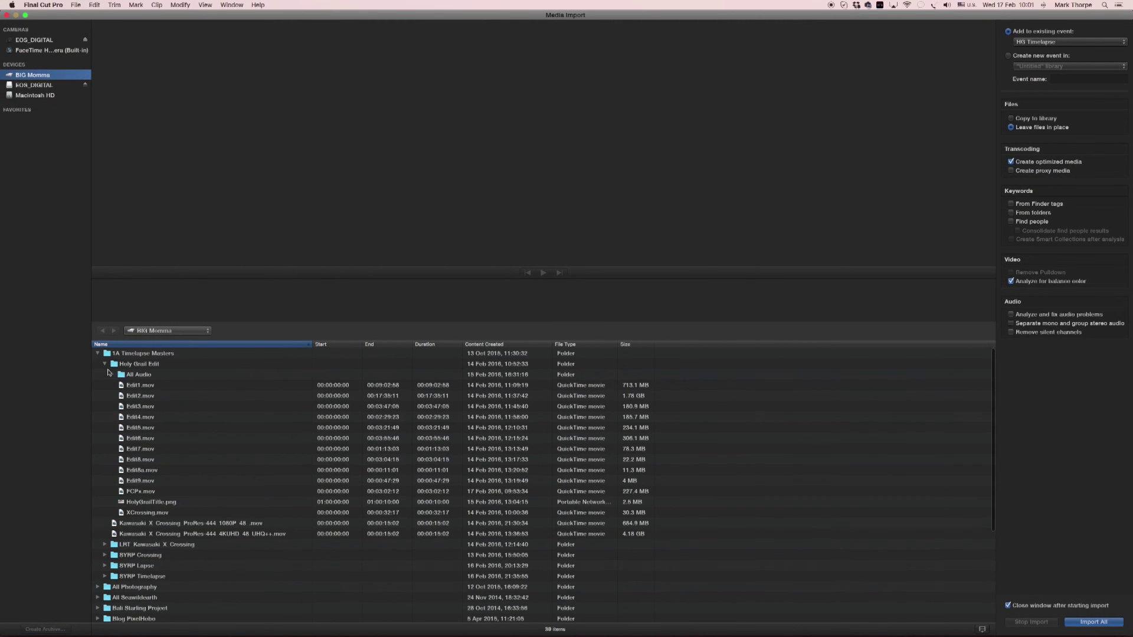
pyautogui.scroll(-3, 174, 418)
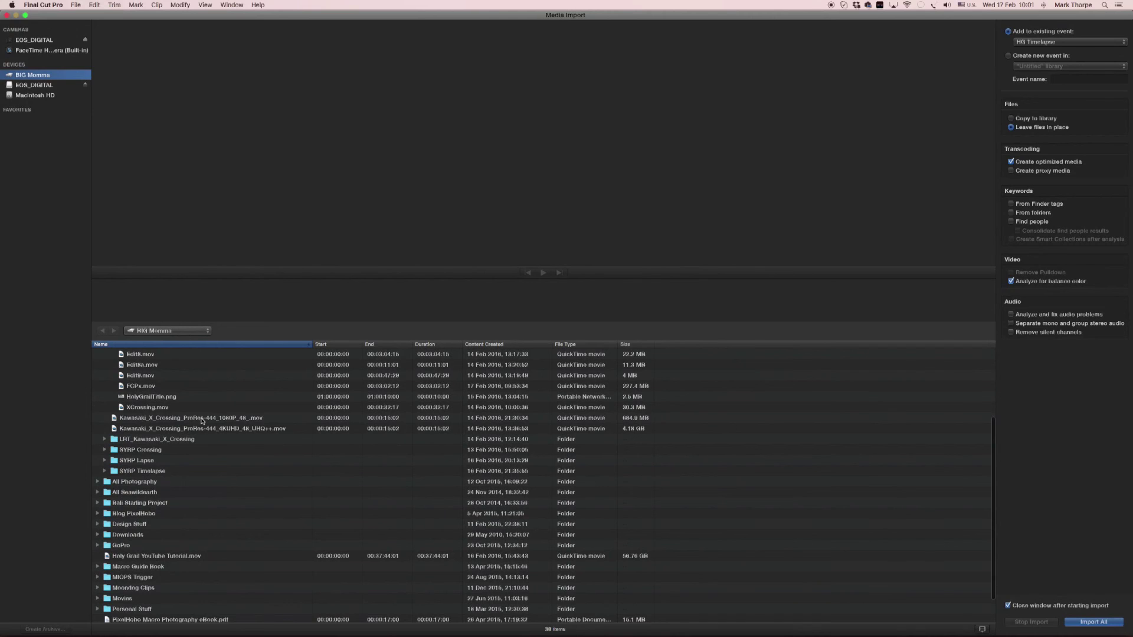
pyautogui.click(201, 419)
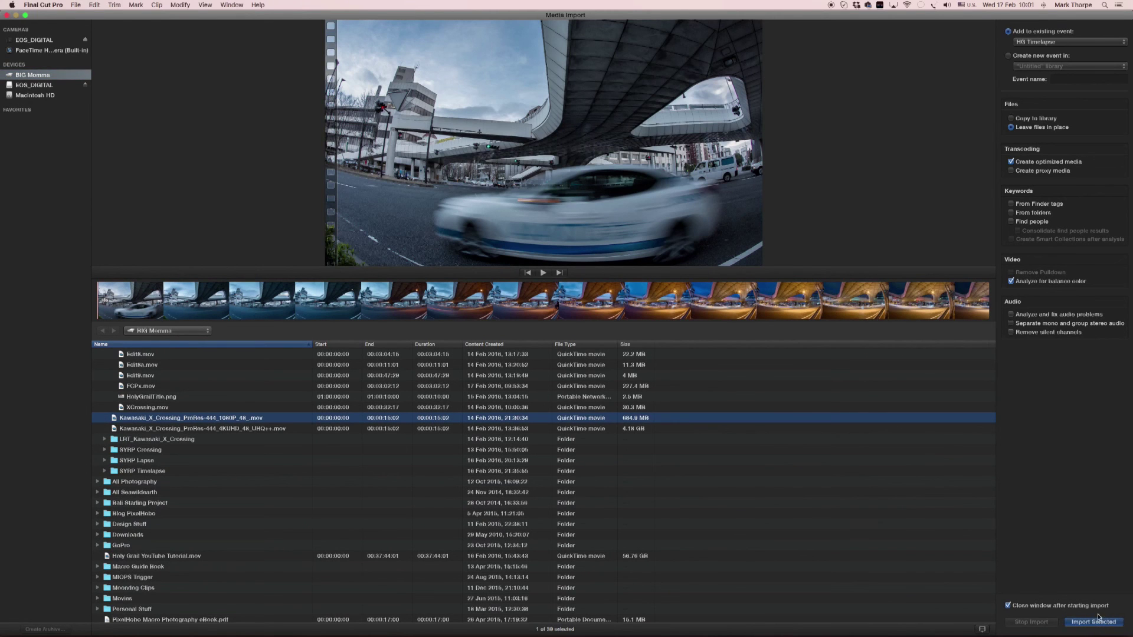
pyautogui.click(1093, 622)
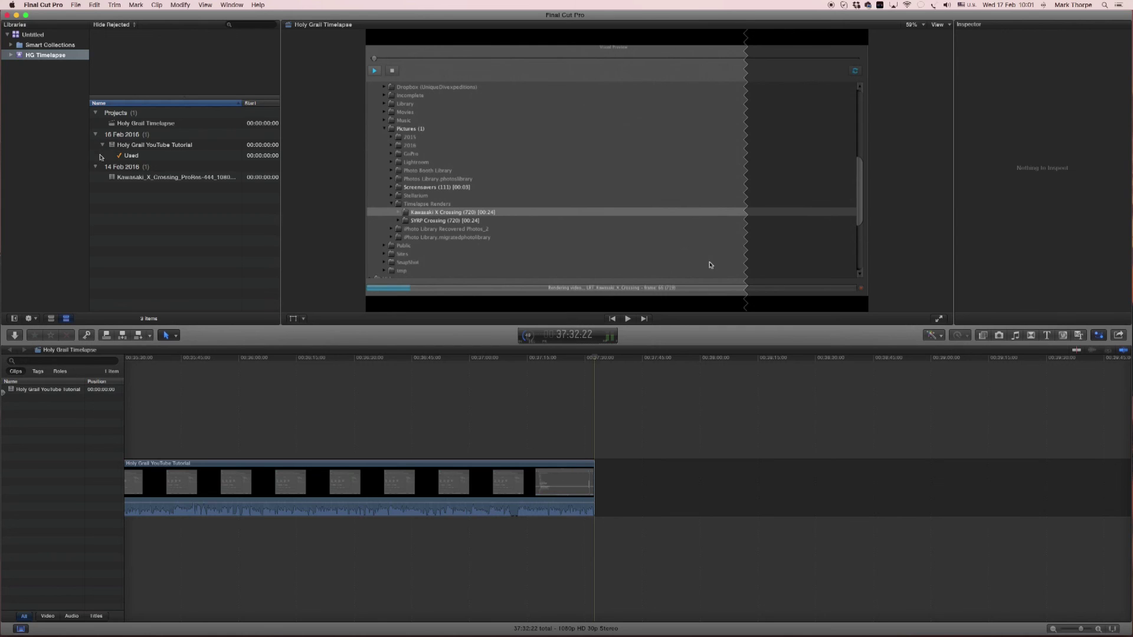
pyautogui.click(113, 178)
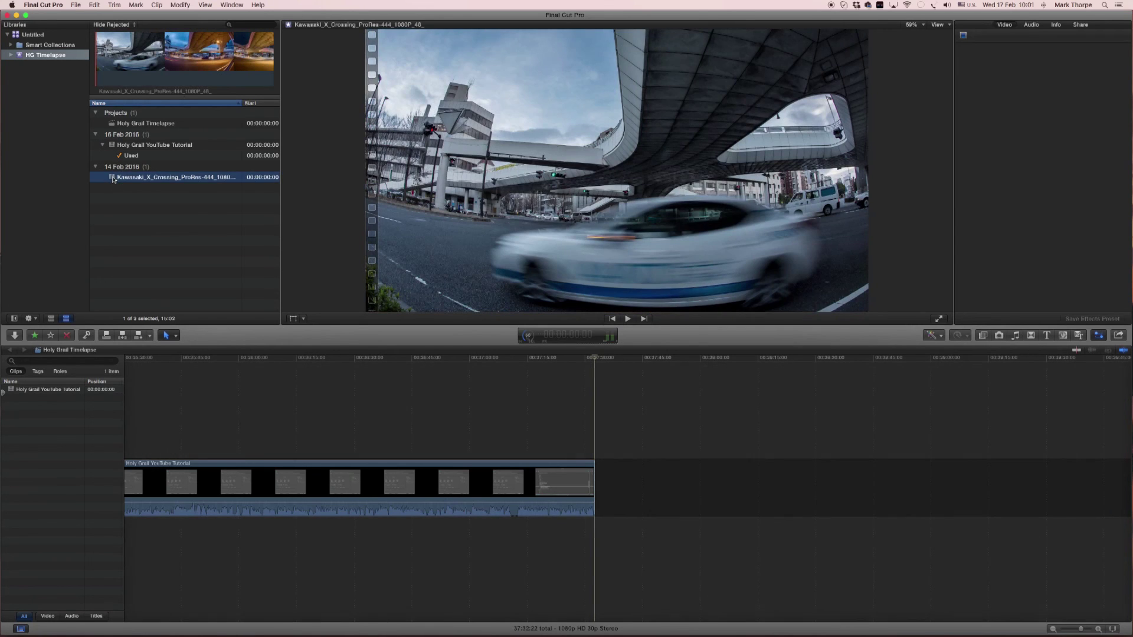
pyautogui.moveTo(381, 253); pyautogui.dragTo(704, 480)
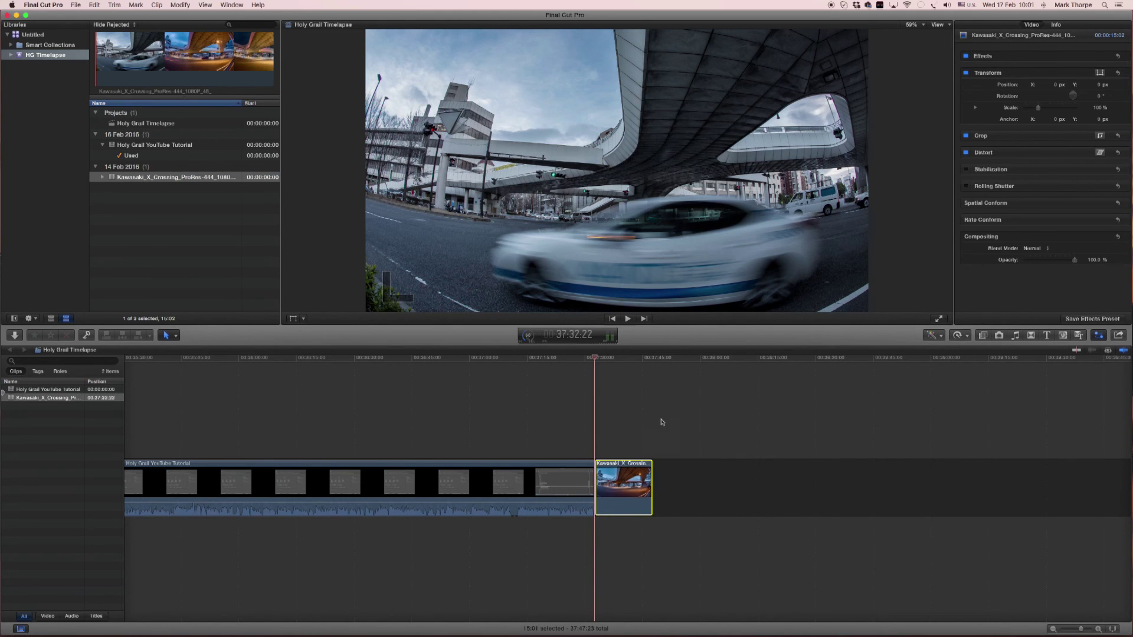